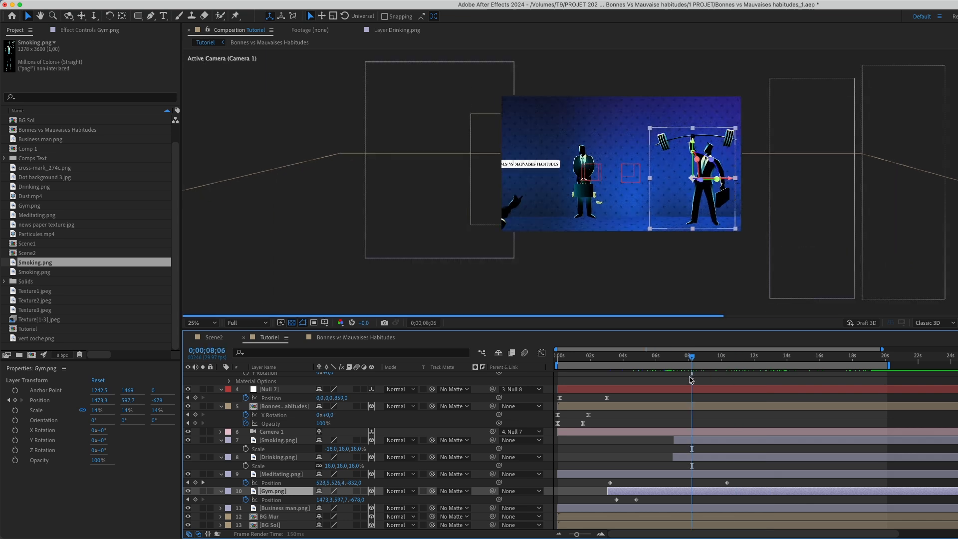
- Ease the position keyframes of Null 9 and Null 10, reshaping both speed curves to peak early and slow down gradually
left_click(781, 486)
scroll(808, 440, "up", 2)
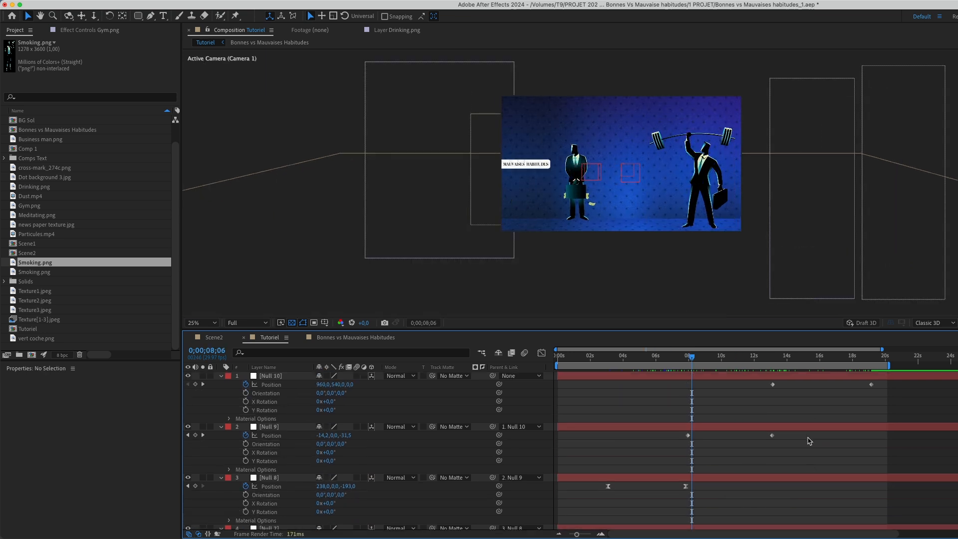
left_click_drag(912, 381, 669, 459)
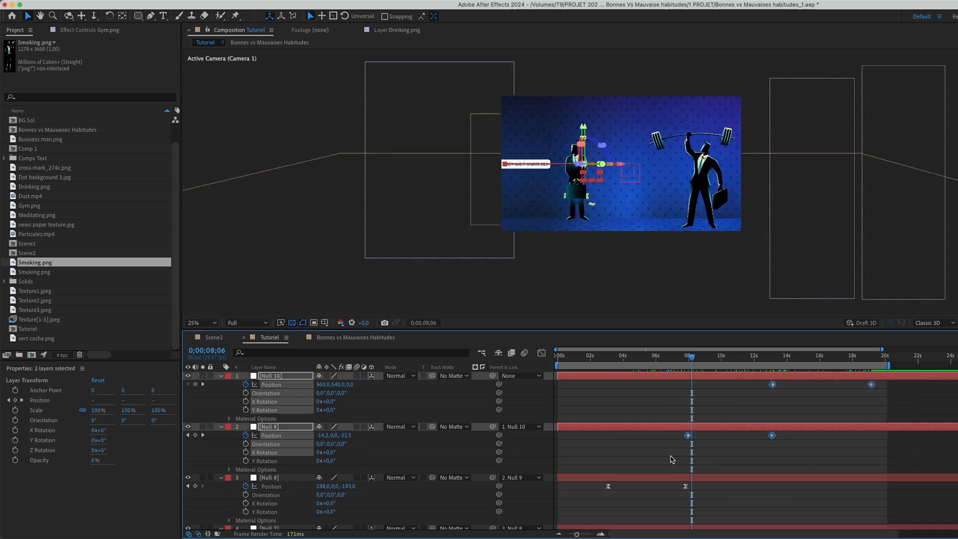
left_click(541, 353)
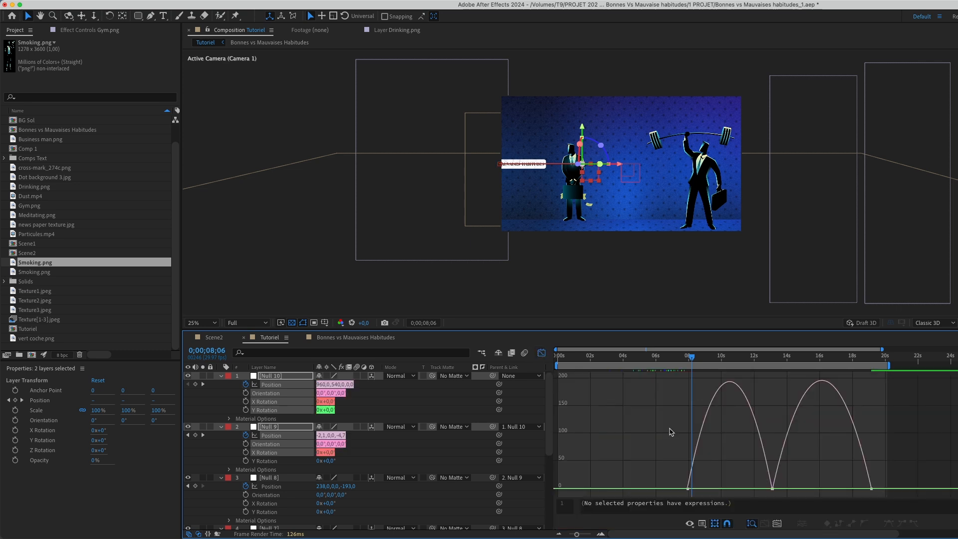
left_click(772, 488)
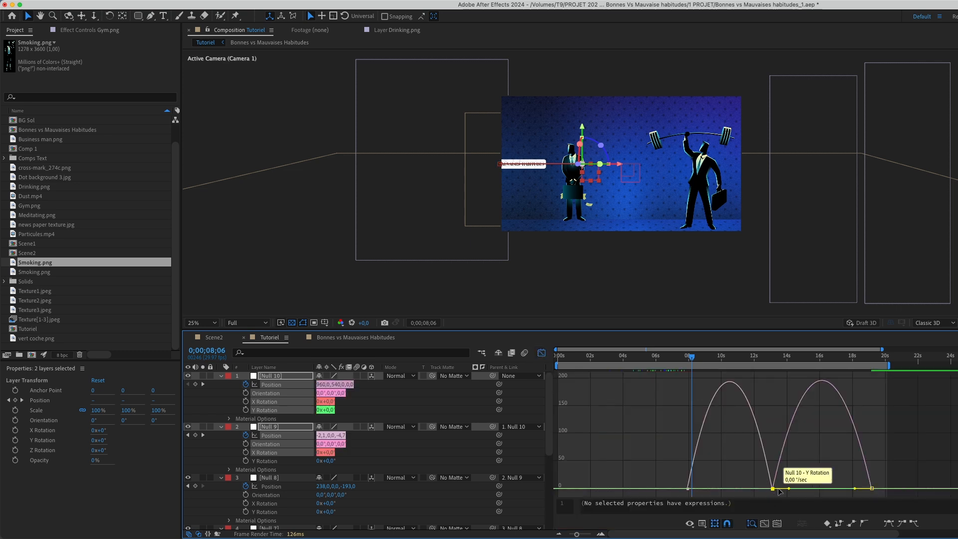
left_click_drag(856, 489, 822, 488)
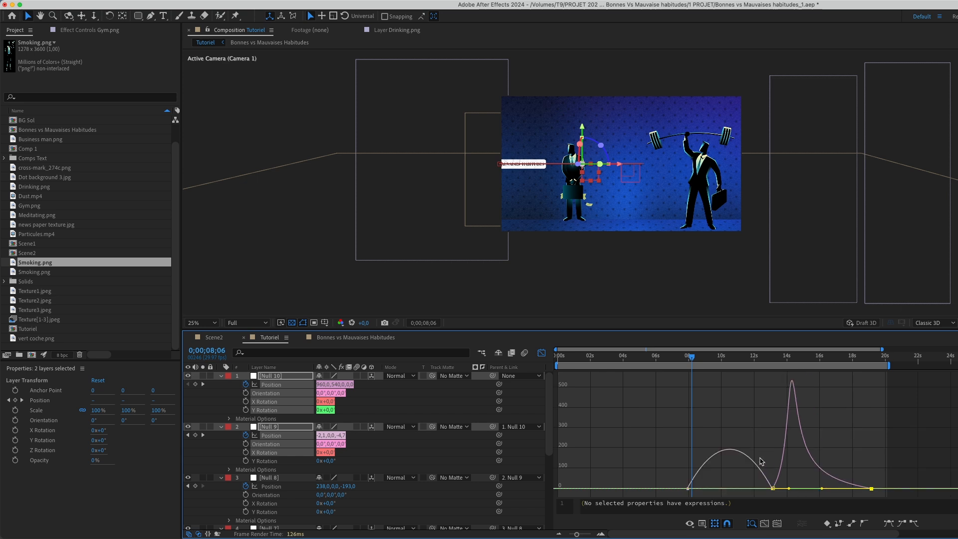
left_click_drag(763, 488, 730, 489)
left_click(541, 352)
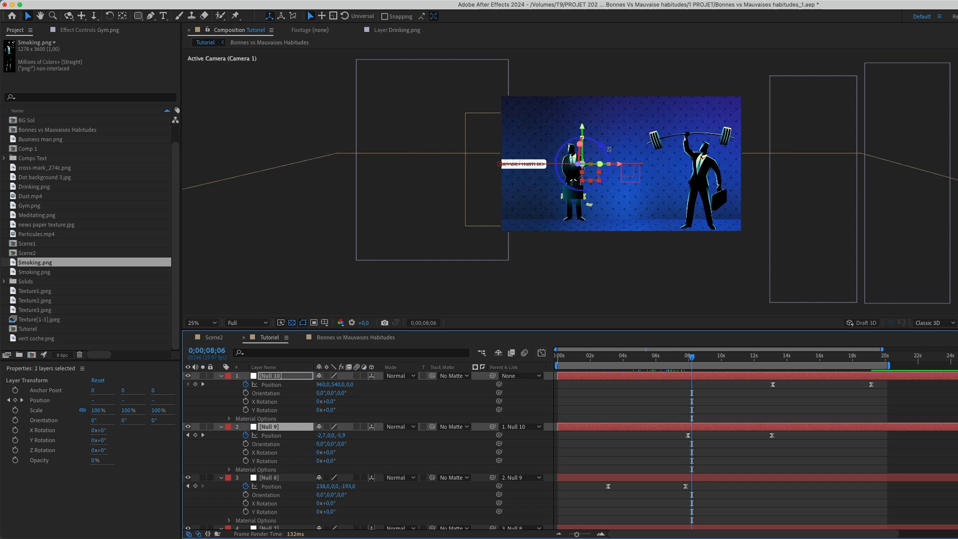
- Add a text box reading "SPORT" between the businessman and the weightlifter
scroll(613, 150, "up", 2)
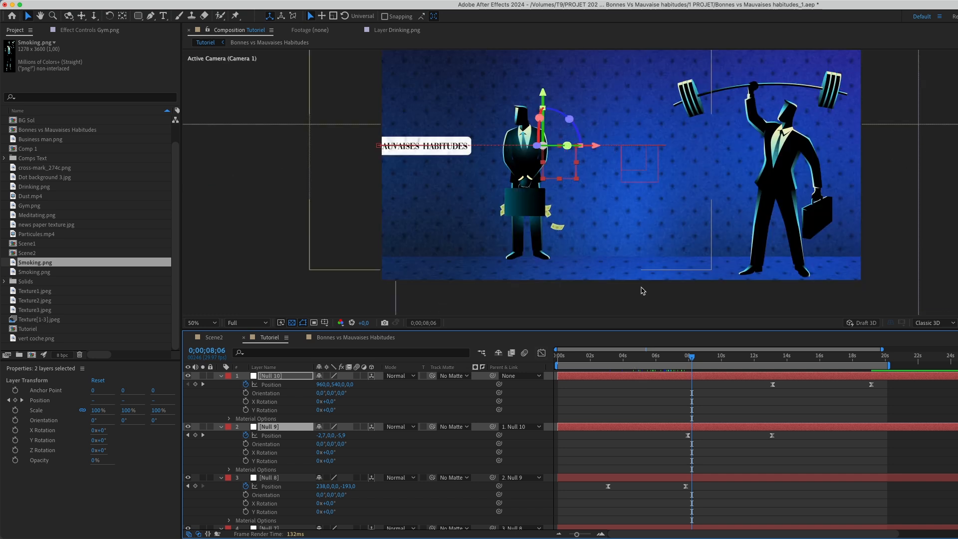
left_click(595, 455)
left_click(163, 16)
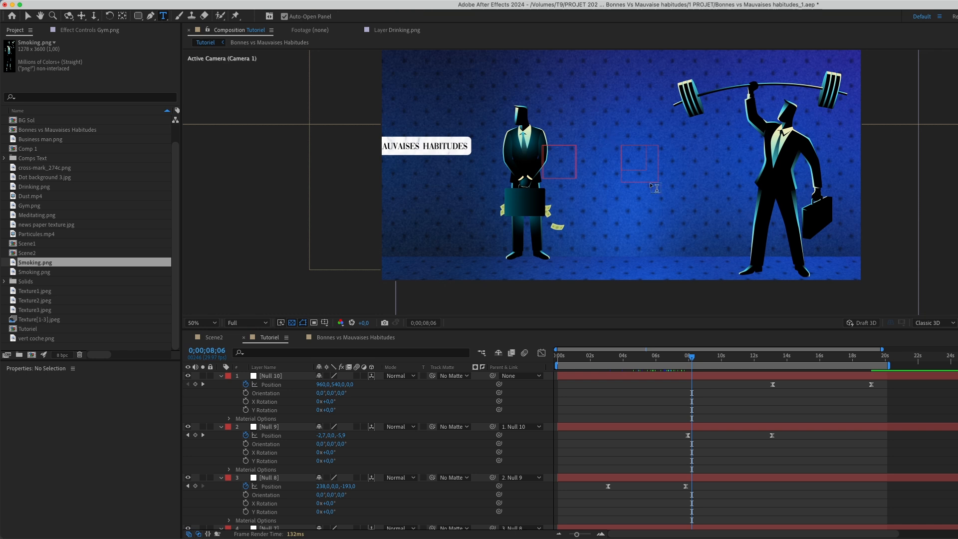
left_click_drag(630, 170, 731, 195)
type("SPORT")
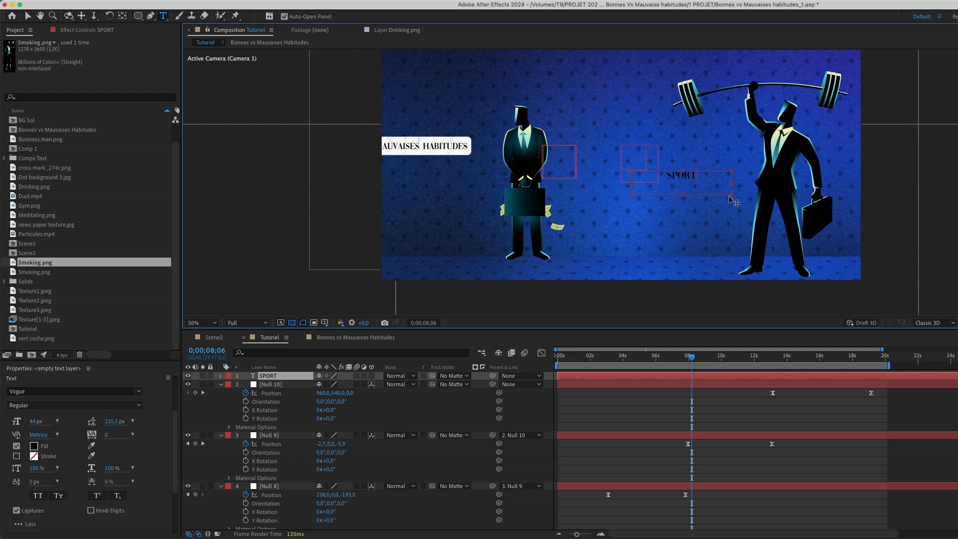
- Set the whole SPORT text to a 104 px font size with white fill FFFFFF
key("super+a")
left_click_drag(33, 423, 76, 430)
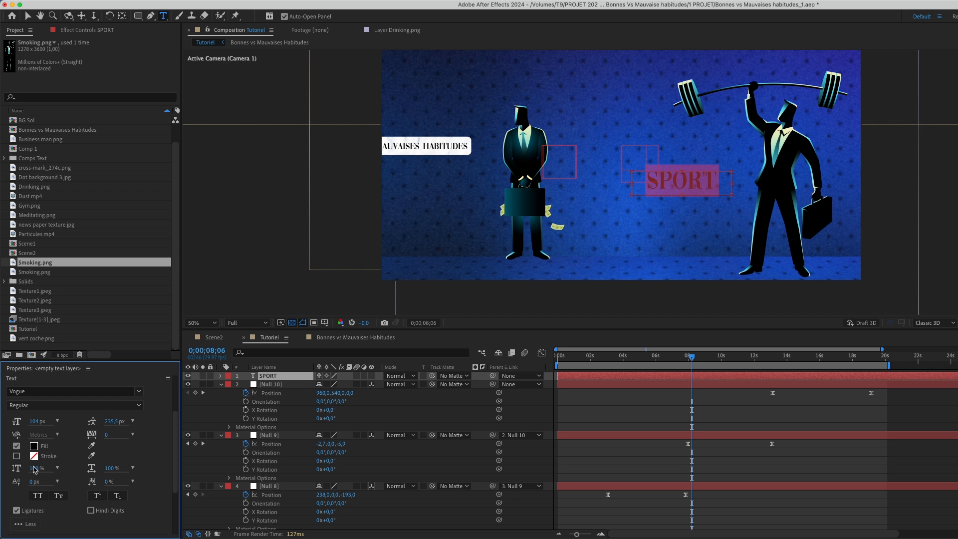
left_click(34, 447)
type("ffffff")
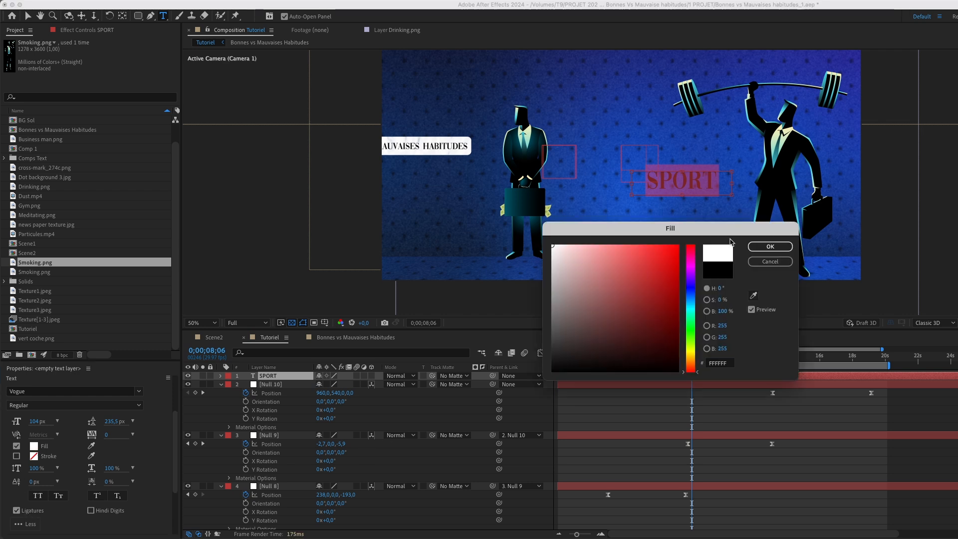
left_click(769, 246)
left_click(69, 405)
left_click(115, 446)
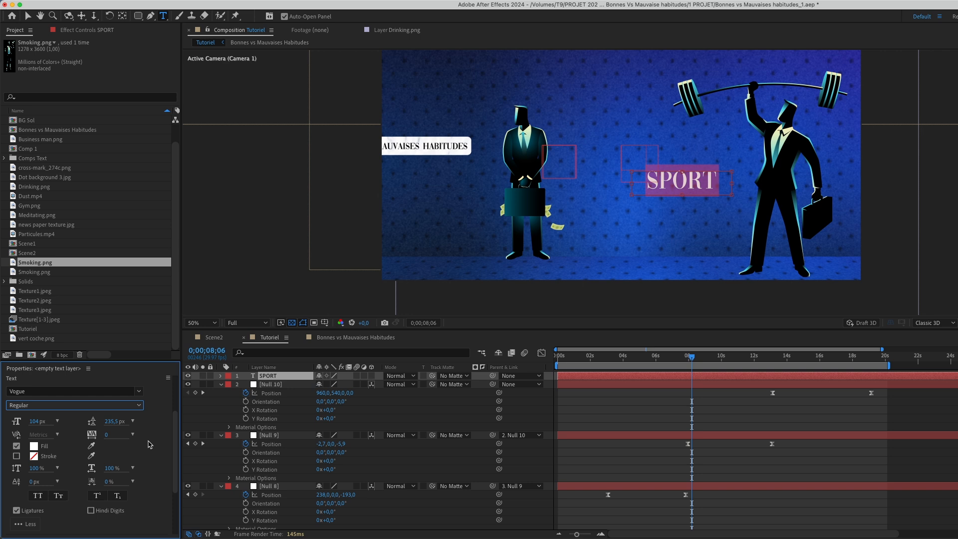
left_click(663, 412)
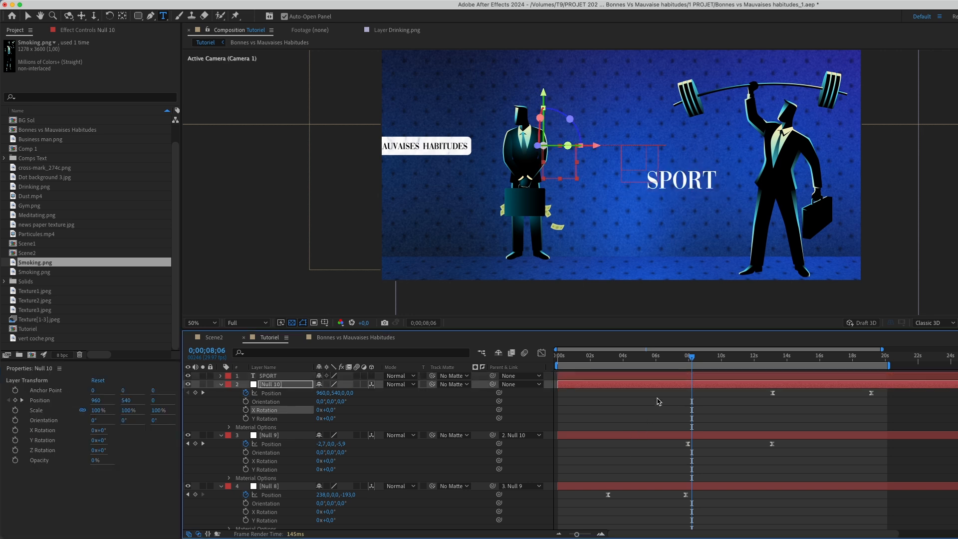
left_click(657, 377)
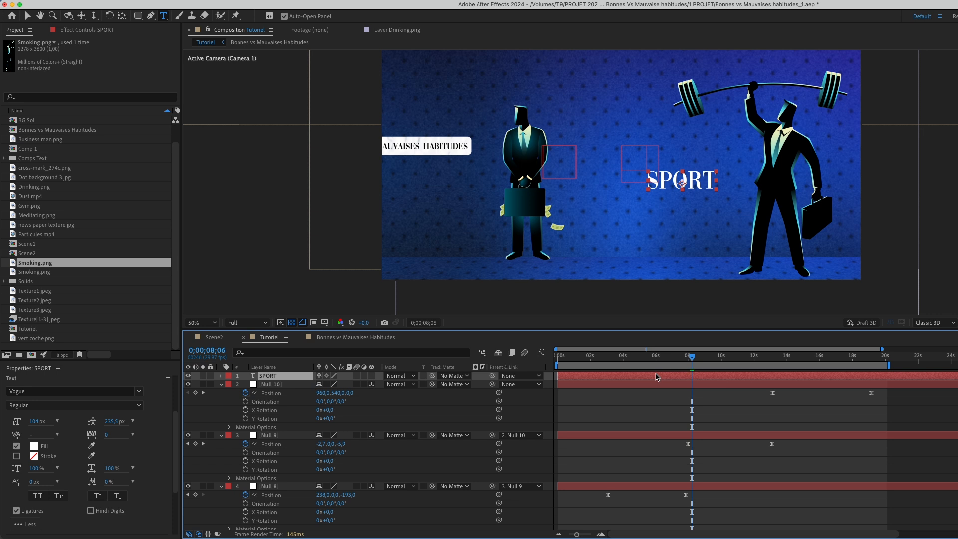
key("ctrl+space")
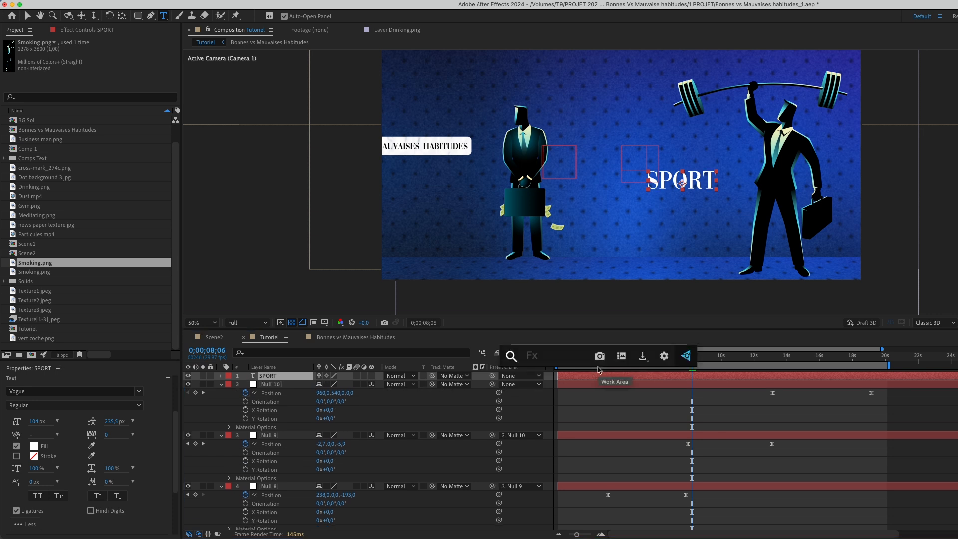
type("drop")
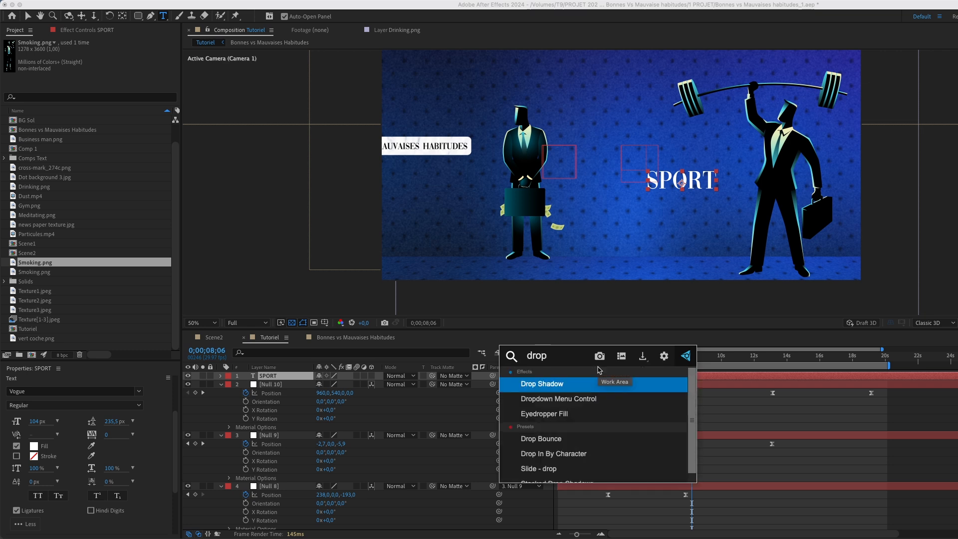
left_click(750, 394)
- Apply a Glow effect to the SPORT layer, duplicate it, and set the duplicate's glow radius to 192
left_click(715, 377)
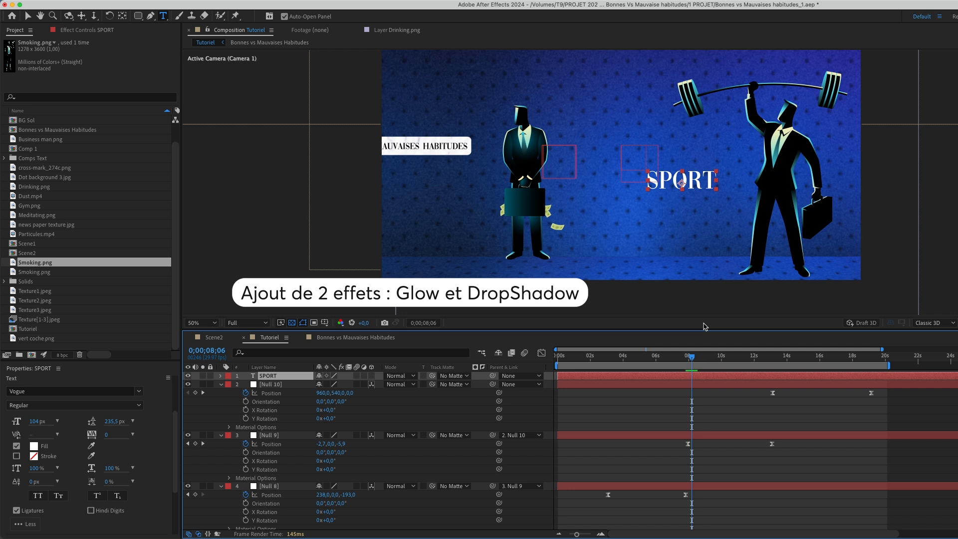
key("ctrl+space")
type("glow")
left_click(675, 343)
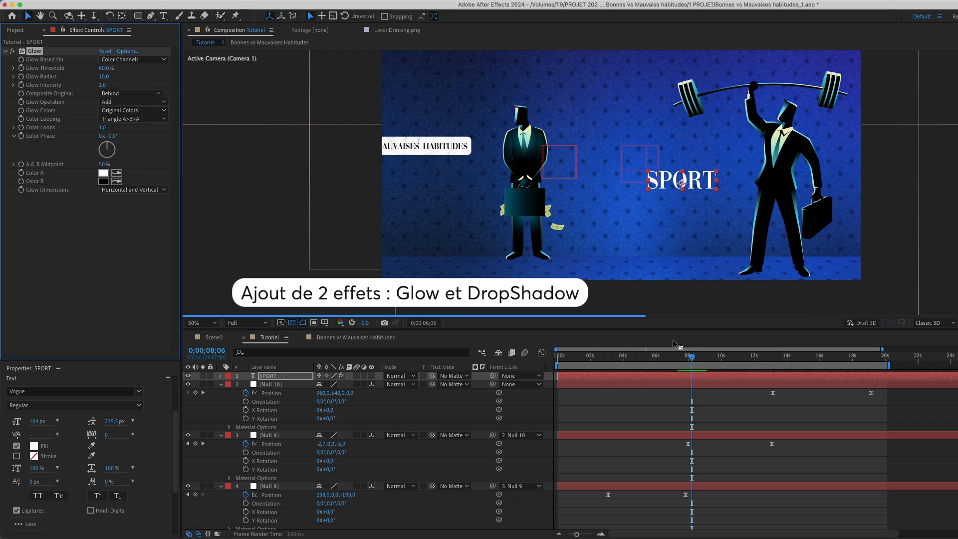
key("super+d")
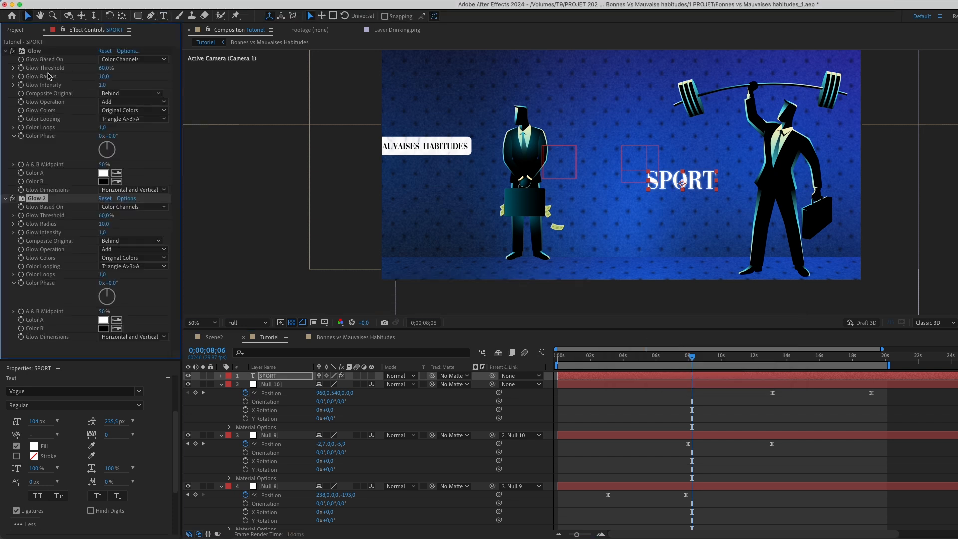
left_click_drag(104, 223, 206, 237)
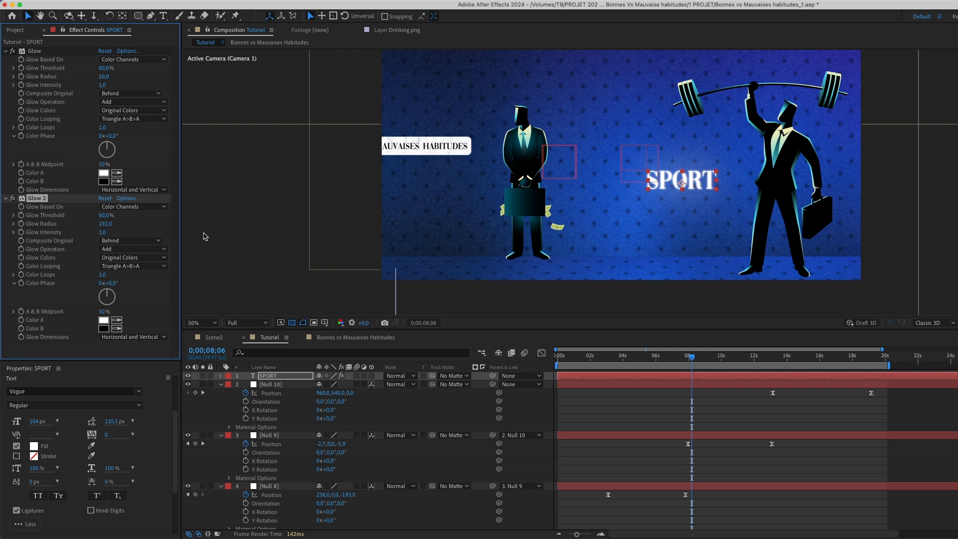
left_click(616, 401)
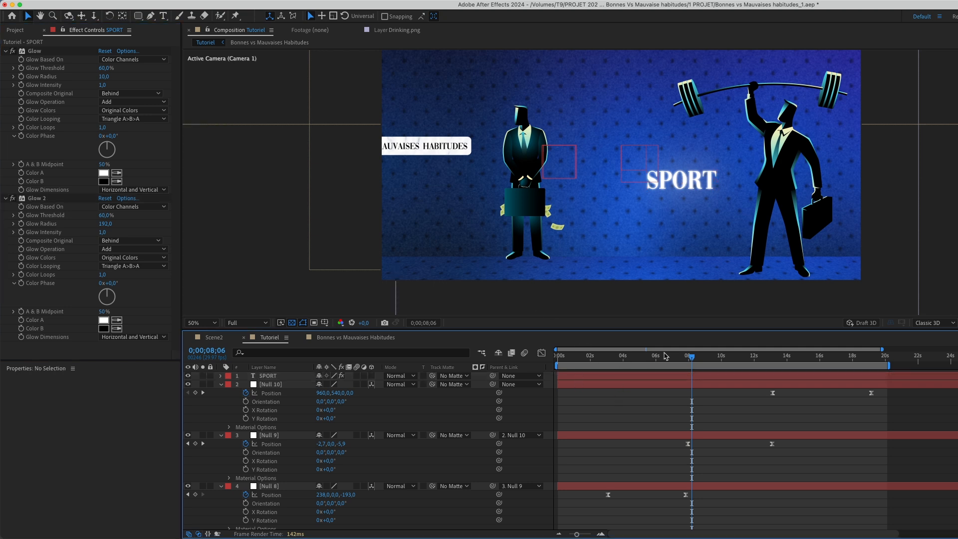
- Make the SPORT layer 3D and bring it forward to a Z position of -507 at 0;00;08;07
mouse_move(689, 357)
left_mouse_down()
mouse_move(704, 357)
mouse_move(692, 357)
left_mouse_up()
left_click(371, 375)
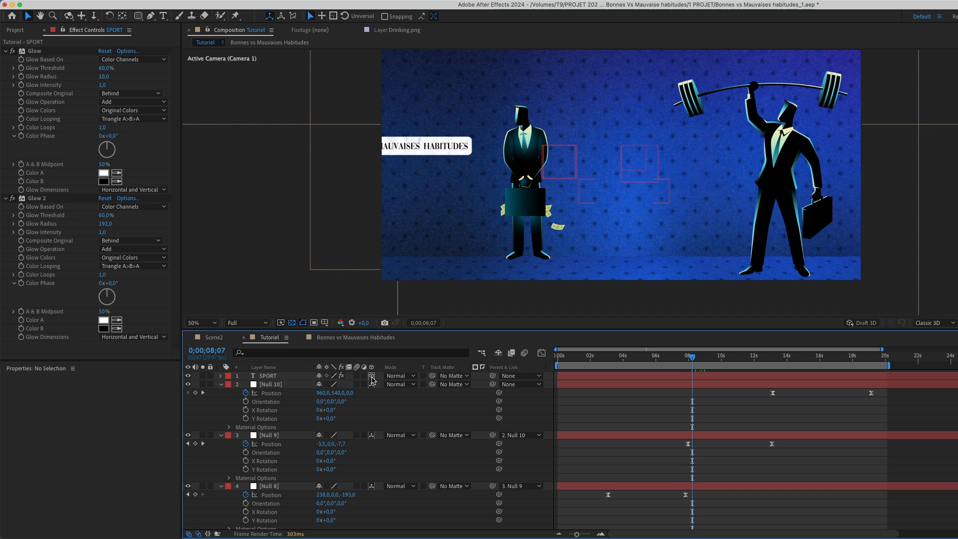
key("p")
key("p")
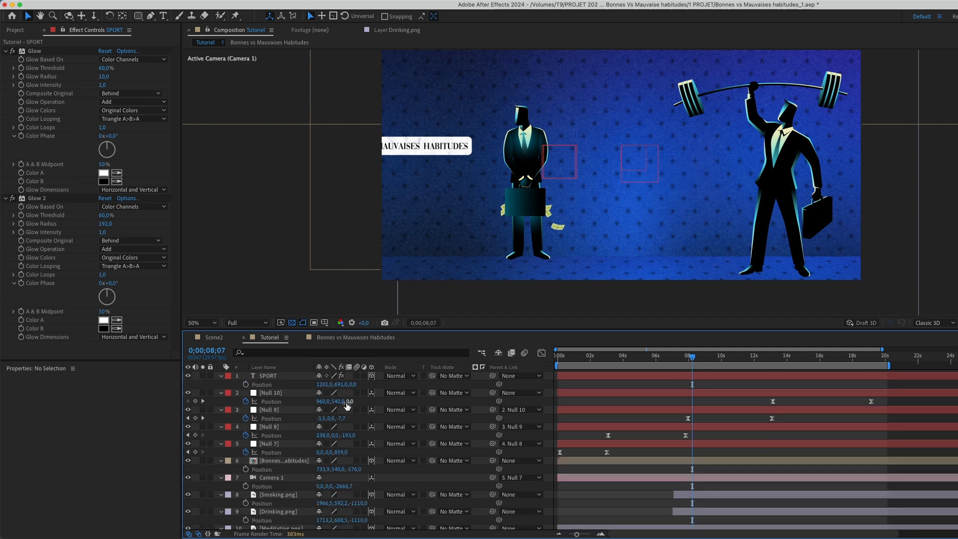
left_click(264, 377)
key("p")
left_click_drag(353, 387, 114, 405)
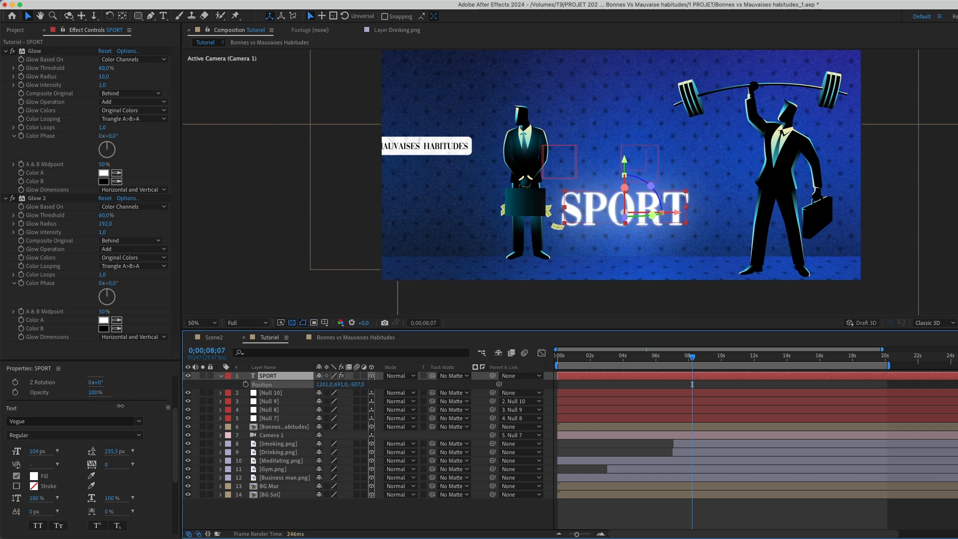
- Scale the SPORT layer to 72% and reposition it beside the weightlifter, at about his waist height
key("s")
left_click_drag(361, 386, 357, 393)
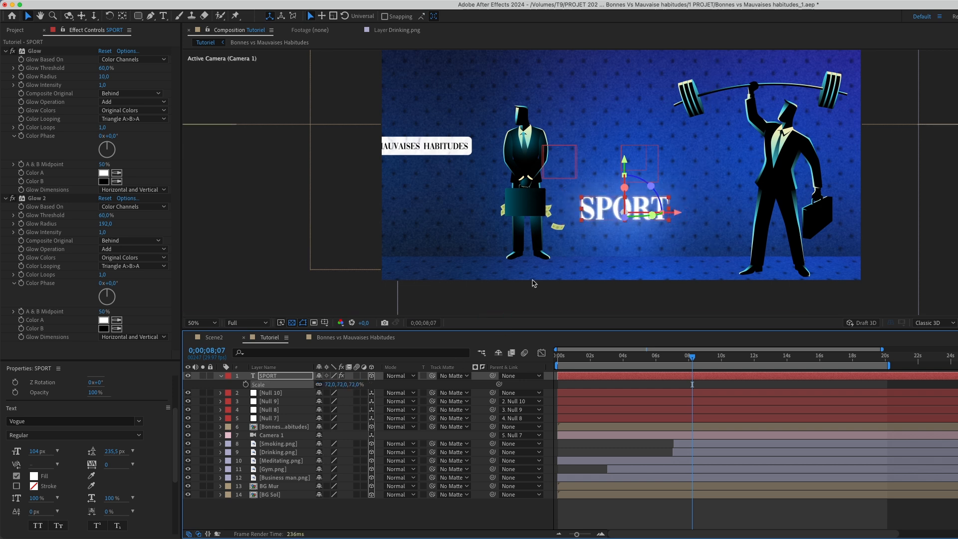
left_click_drag(596, 205, 650, 182)
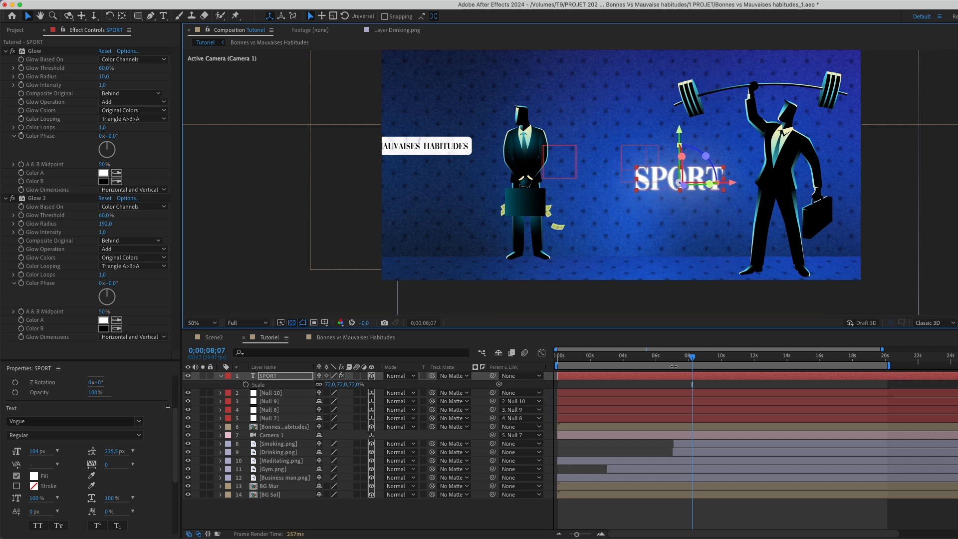
- Apply a Drop Shadow effect to the SPORT layer
left_click(657, 385)
left_click(650, 375)
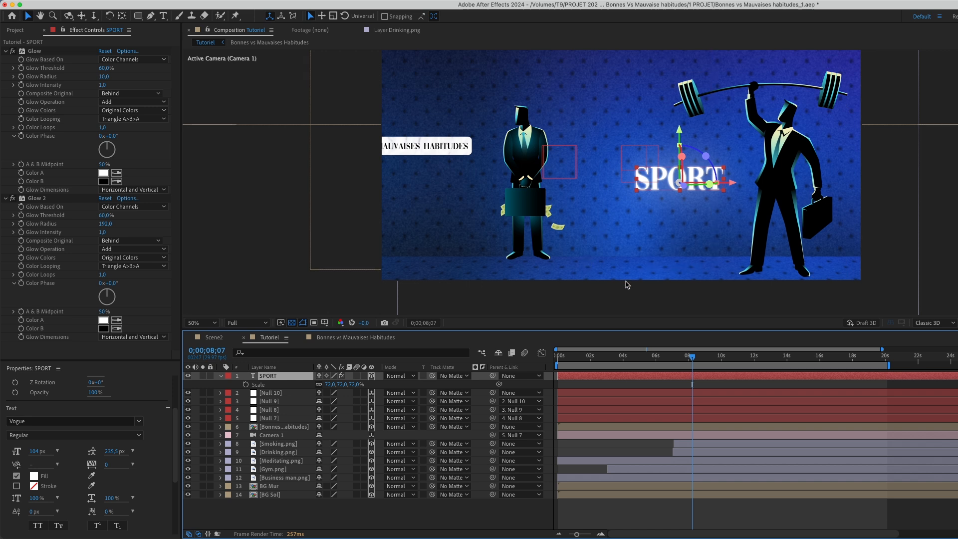
key("ctrl+space")
type("dorp")
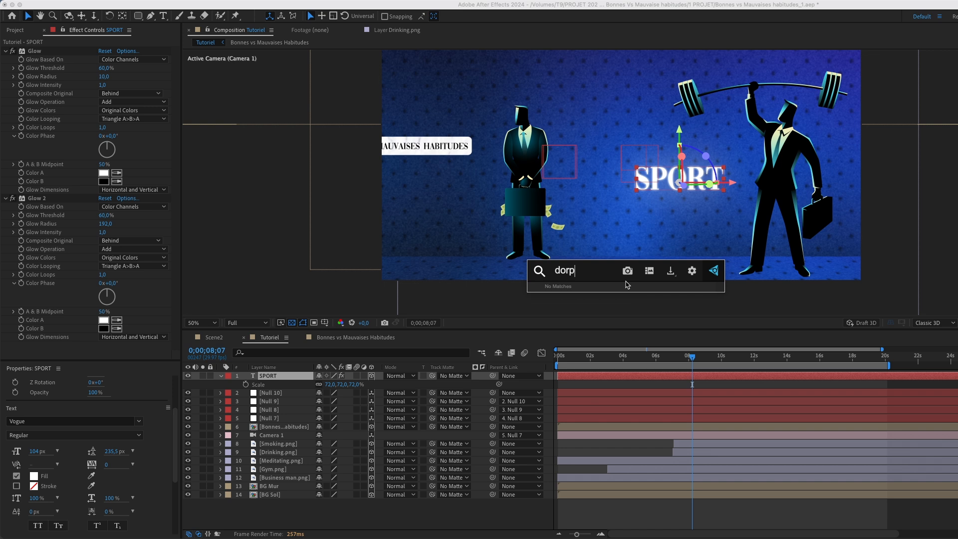
key("BackSpace")
key("BackSpace")
key("BackSpace")
type("rop")
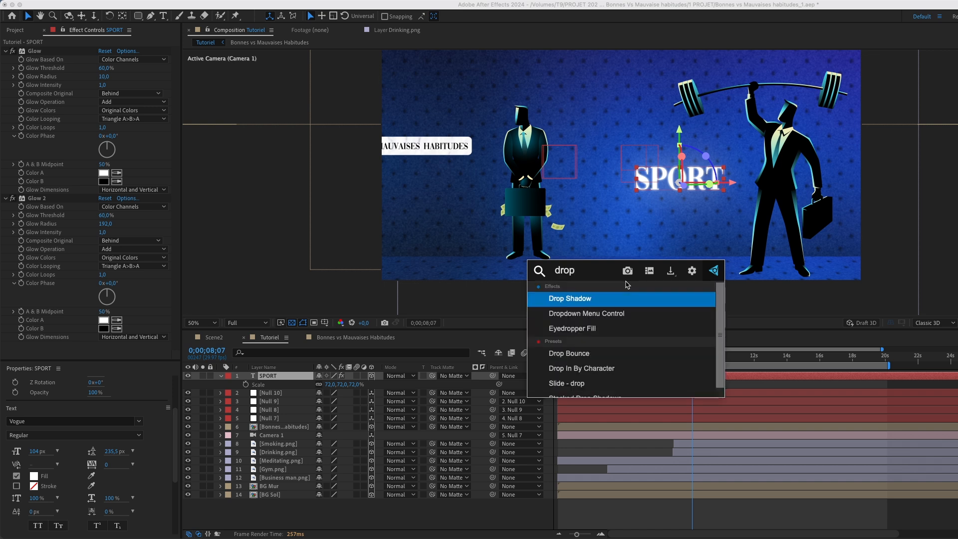
left_click(604, 298)
- Move the Drop Shadow effect above both Glow effects on the SPORT layer
left_click_drag(65, 284, 41, 111)
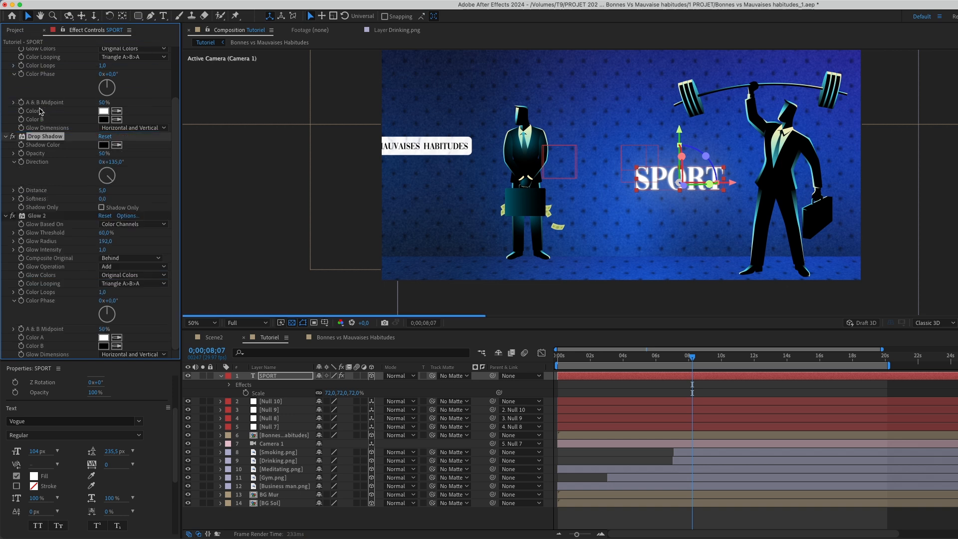
scroll(37, 170, "up", 3)
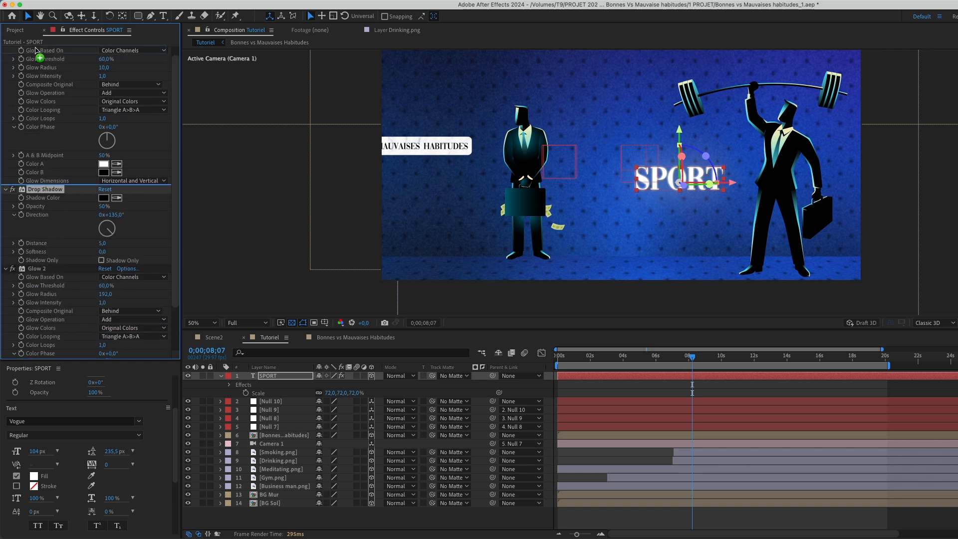
scroll(36, 80, "up", 1)
left_click_drag(27, 45, 34, 53)
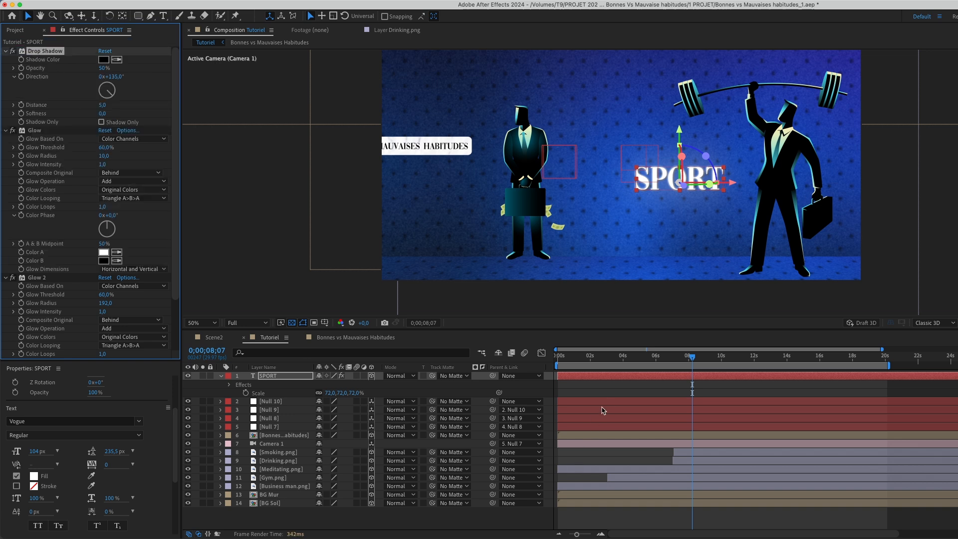
left_click(613, 390)
- Set the opacity of SPORT's Drop Shadow to 100%
left_click(12, 50)
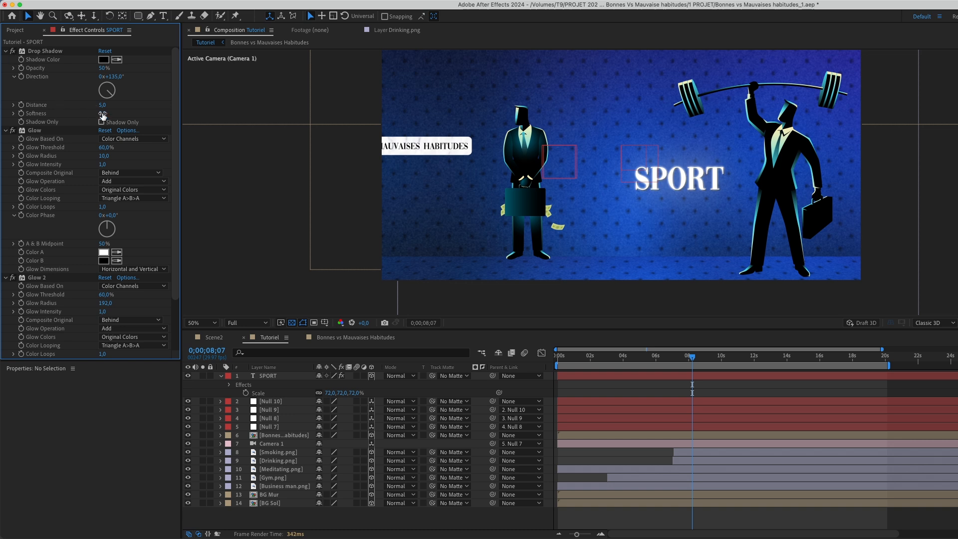
left_click_drag(104, 73, 236, 72)
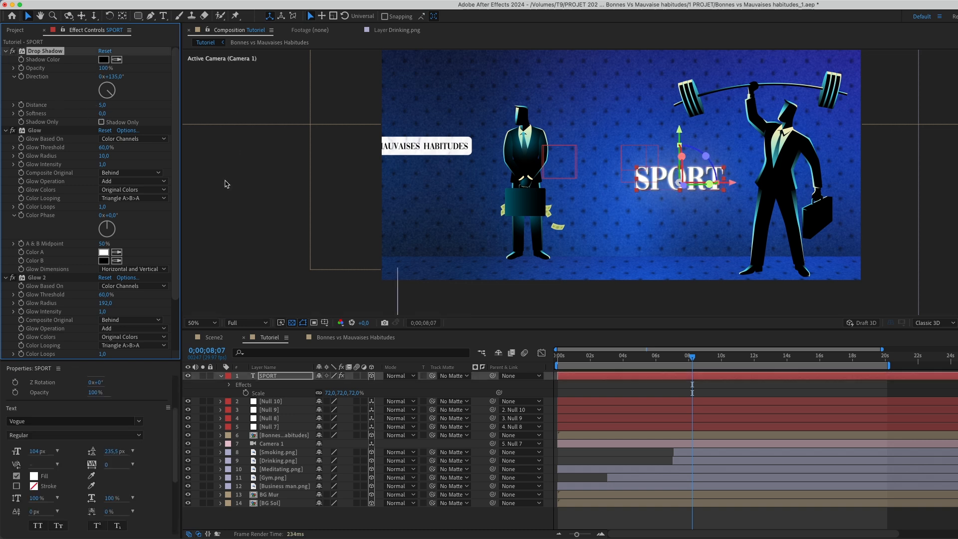
left_click(622, 400)
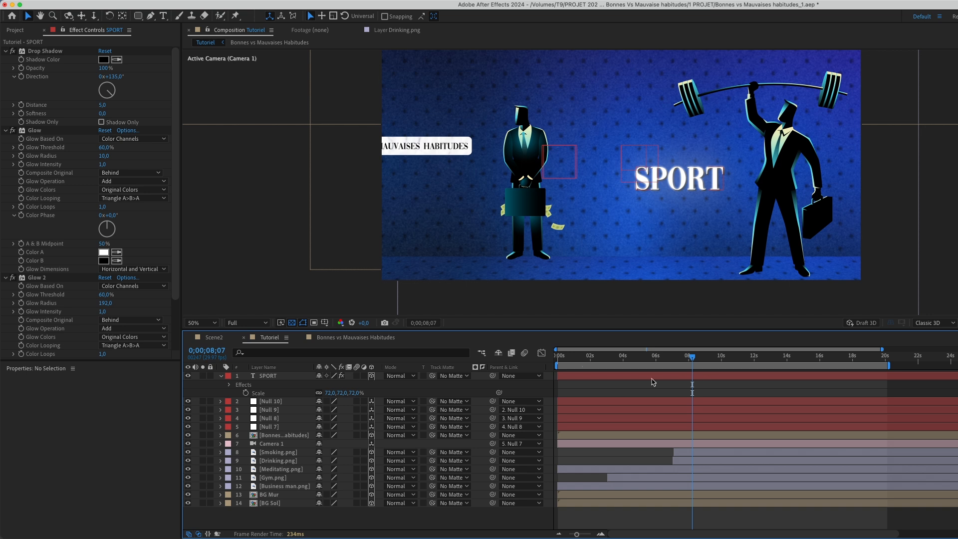
- Open Animation Composer 3 and display the starter presets for text-layer transitions
scroll(622, 263, "down", 2)
scroll(623, 264, "up", 2)
left_click_drag(589, 357, 642, 369)
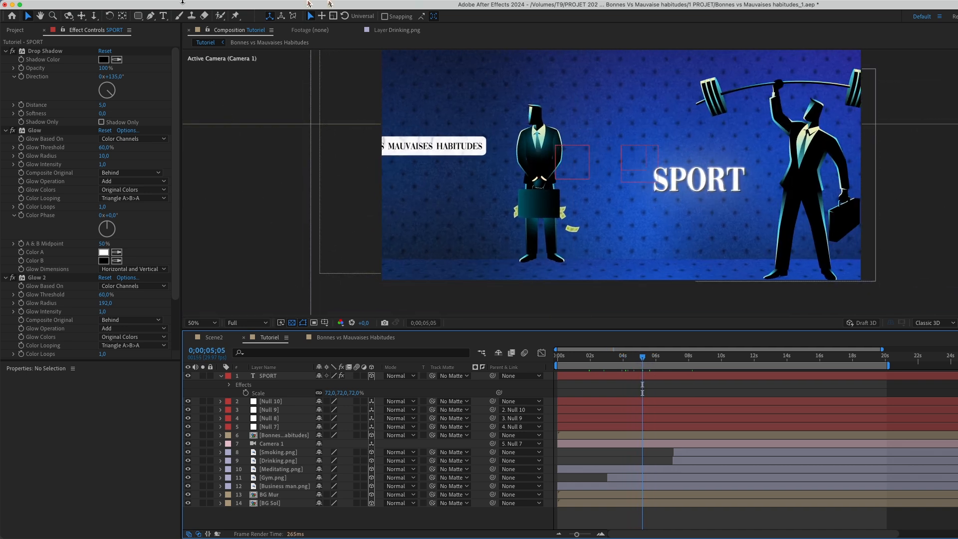
left_click(299, 6)
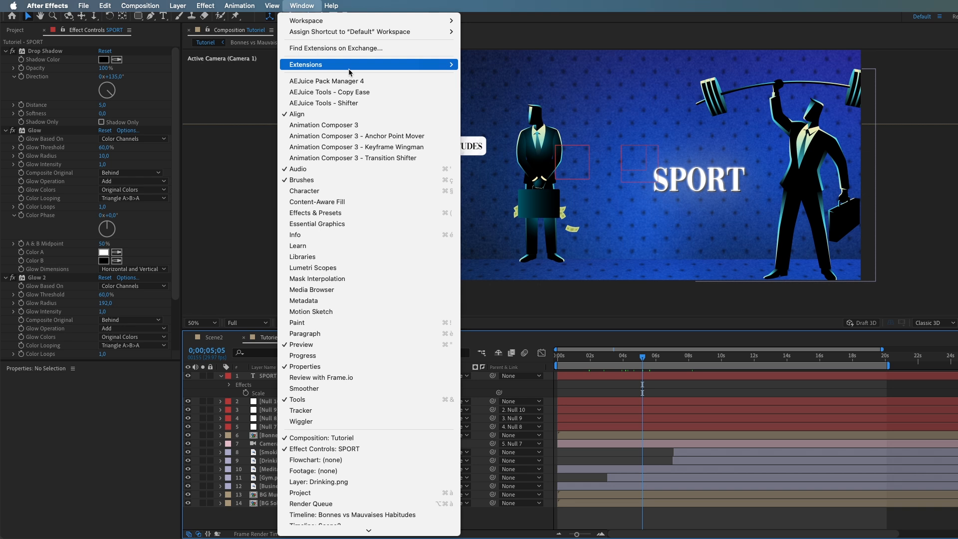
left_click(355, 124)
left_click(476, 156)
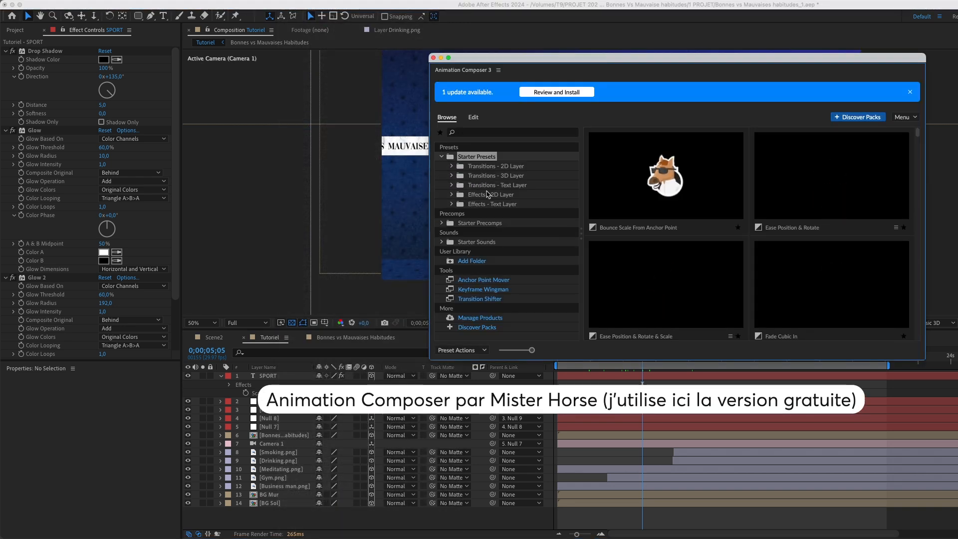
left_click(488, 186)
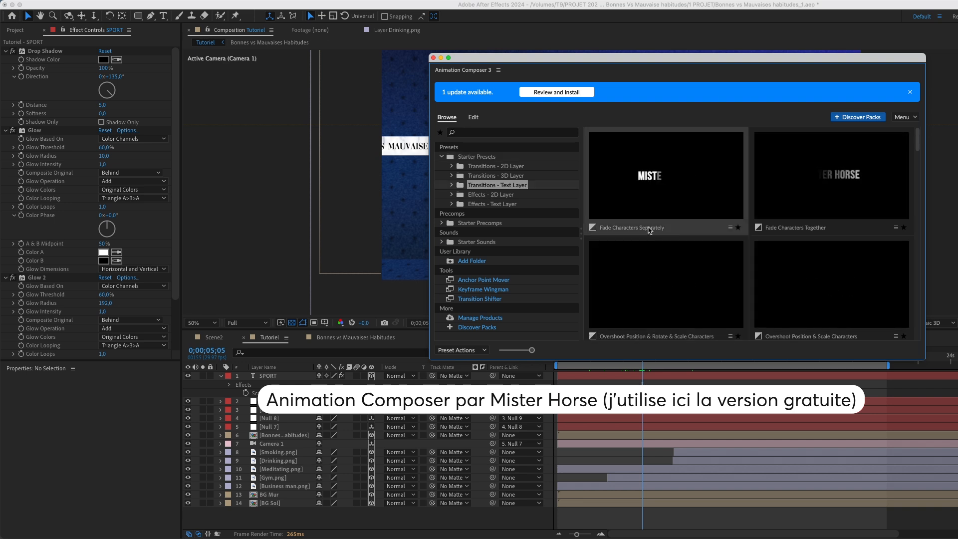
- Apply the Fade Characters Together preset to the SPORT layer as an In animation and close Animation Composer
left_click(759, 193)
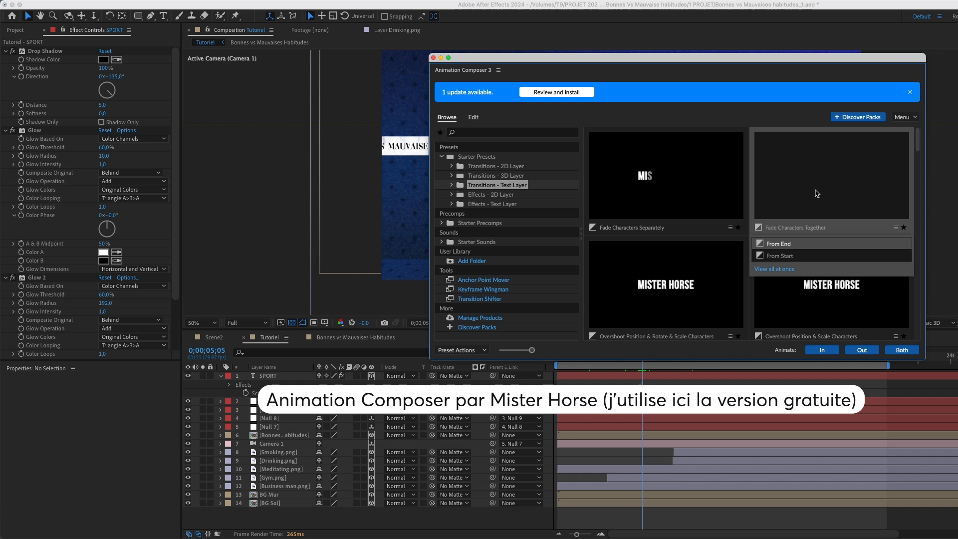
left_click(822, 351)
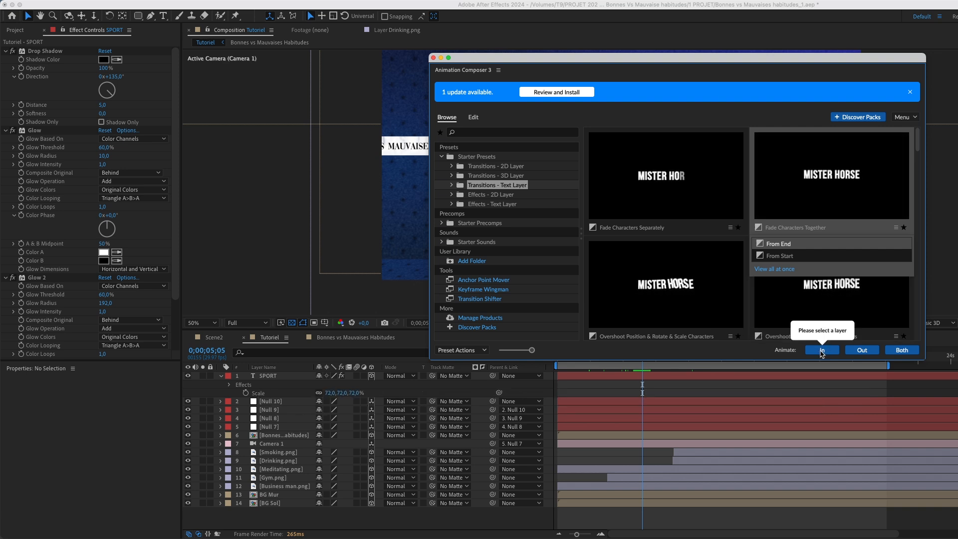
left_click(708, 376)
left_click(809, 351)
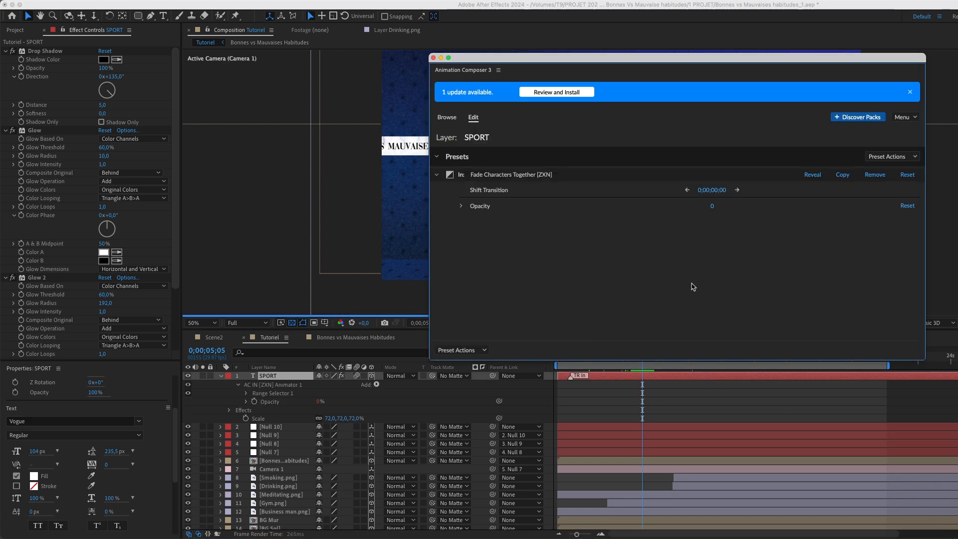
left_click(433, 58)
- Set the composition preview resolution to Third and play back the SPORT title's fade-in
mouse_move(622, 357)
left_mouse_down()
mouse_move(570, 359)
mouse_move(663, 378)
mouse_move(656, 367)
left_mouse_up()
left_click(640, 357)
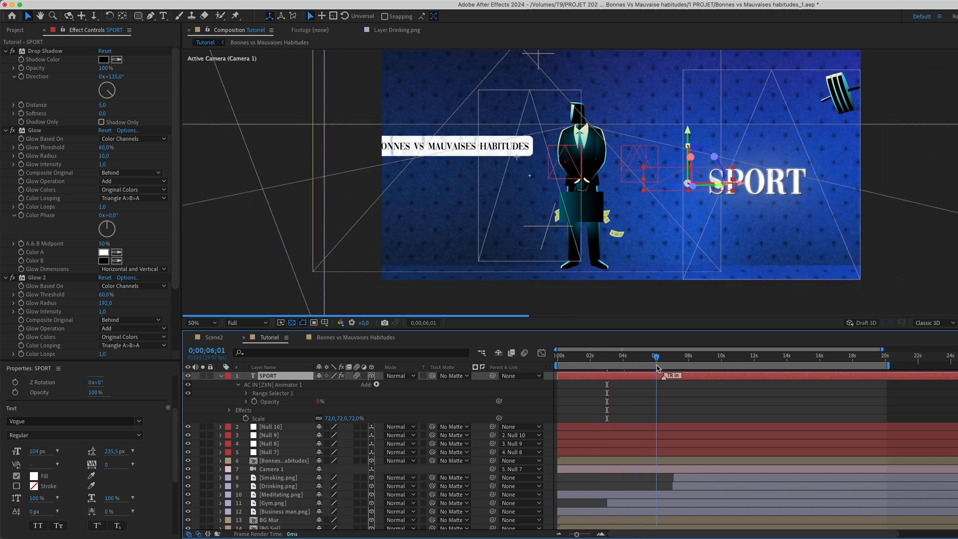
left_click(228, 324)
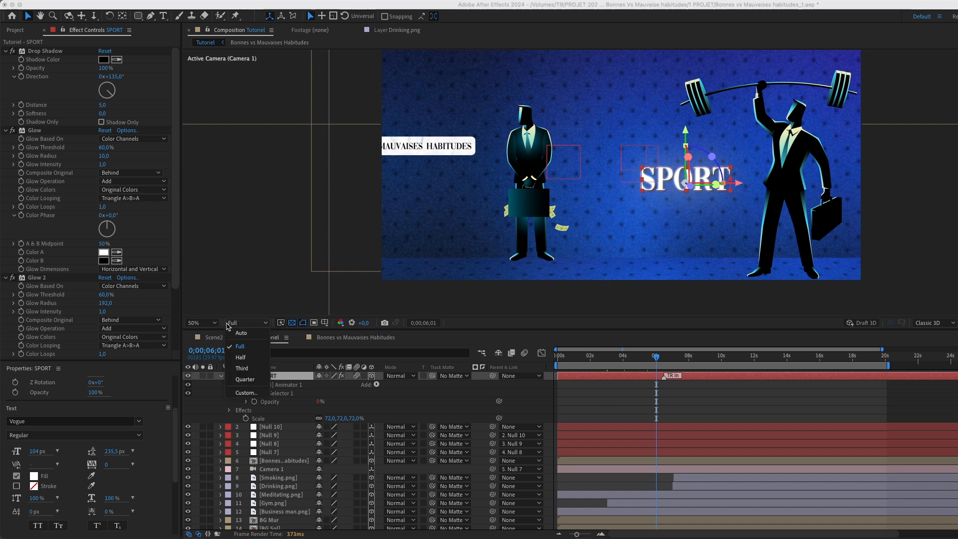
left_click(256, 370)
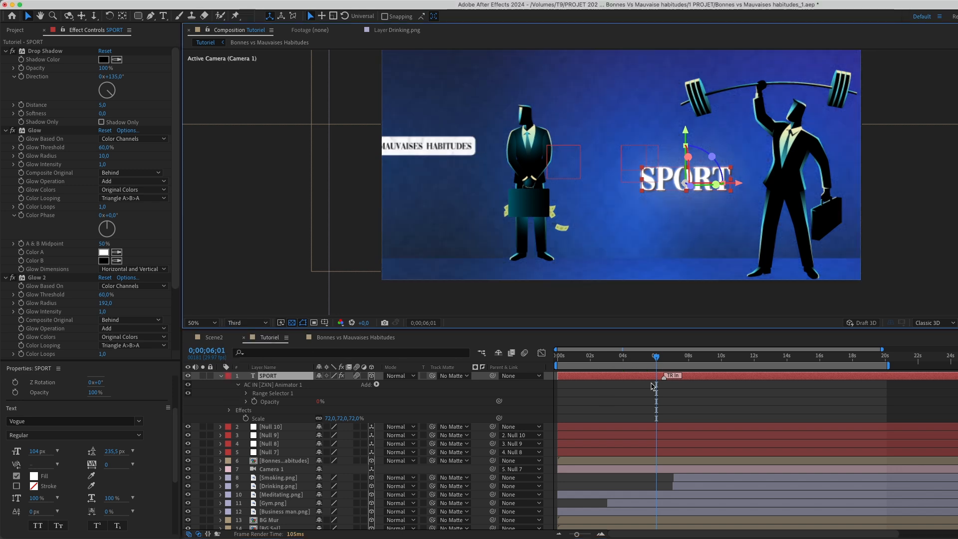
key("space")
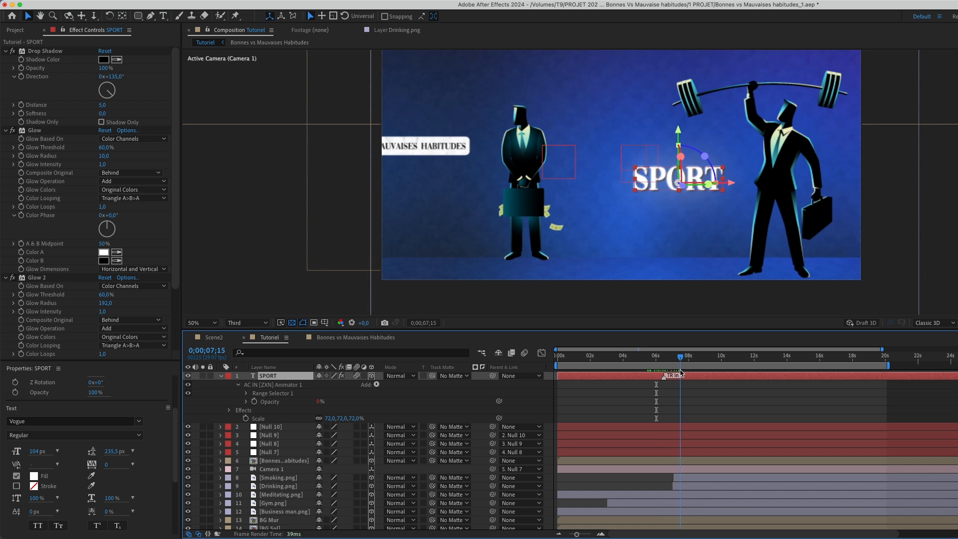
left_click(583, 357)
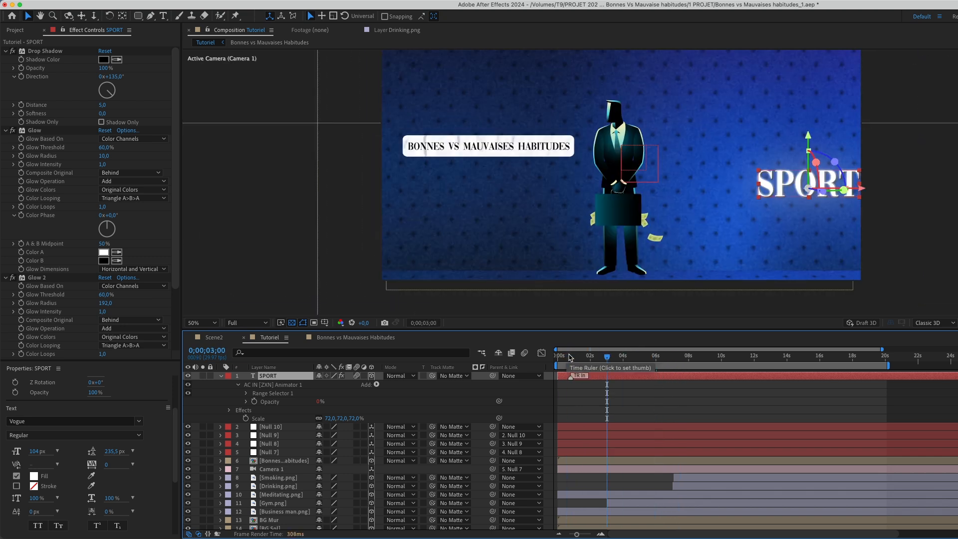
left_click(247, 323)
left_click(242, 368)
- Shift the SPORT layer in time so that it starts at about 4 seconds
left_click_drag(658, 375, 754, 375)
left_click_drag(607, 356, 621, 356)
mouse_move(683, 378)
left_mouse_down()
mouse_move(659, 377)
mouse_move(628, 358)
mouse_move(666, 372)
left_mouse_up()
left_click(628, 379)
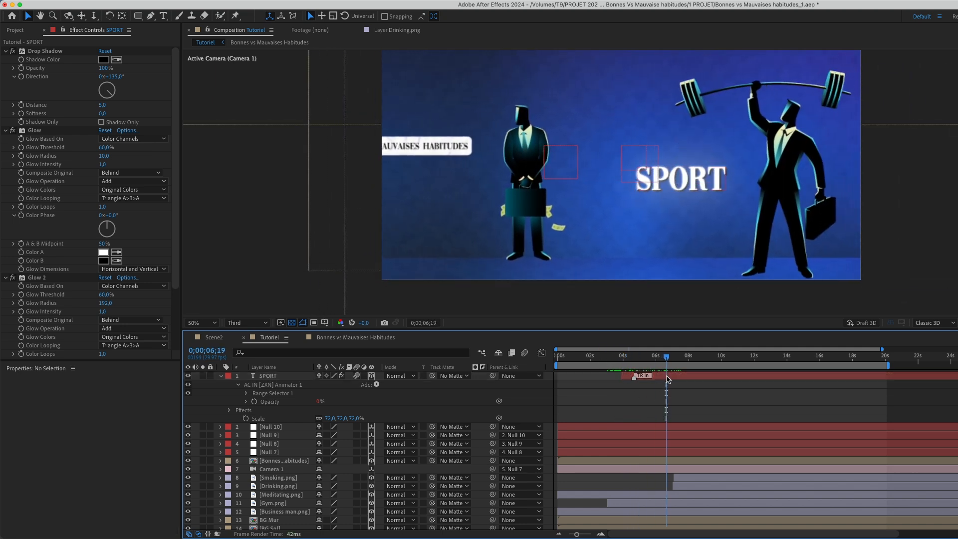
- Duplicate the SPORT title layer and place the copy just below the original in the scene
left_click(269, 376)
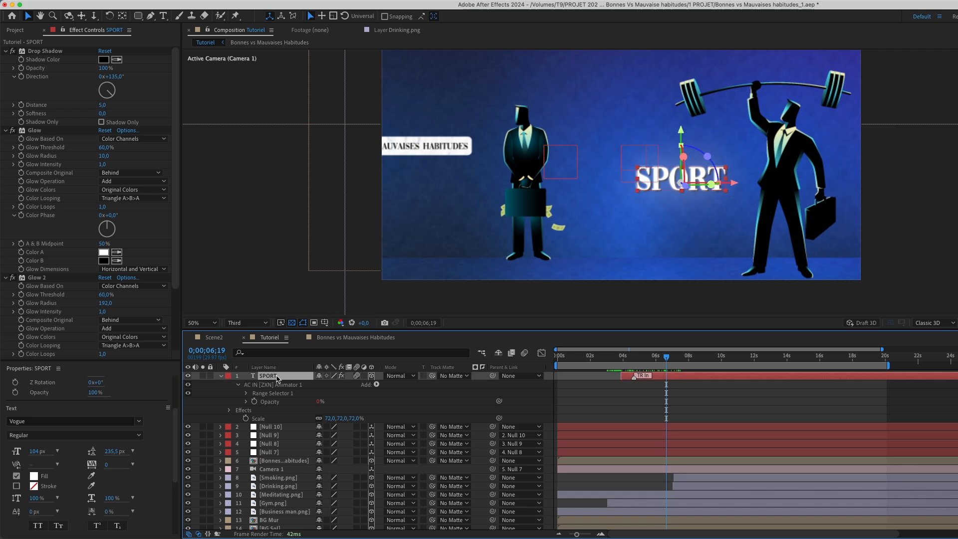
key("super+d")
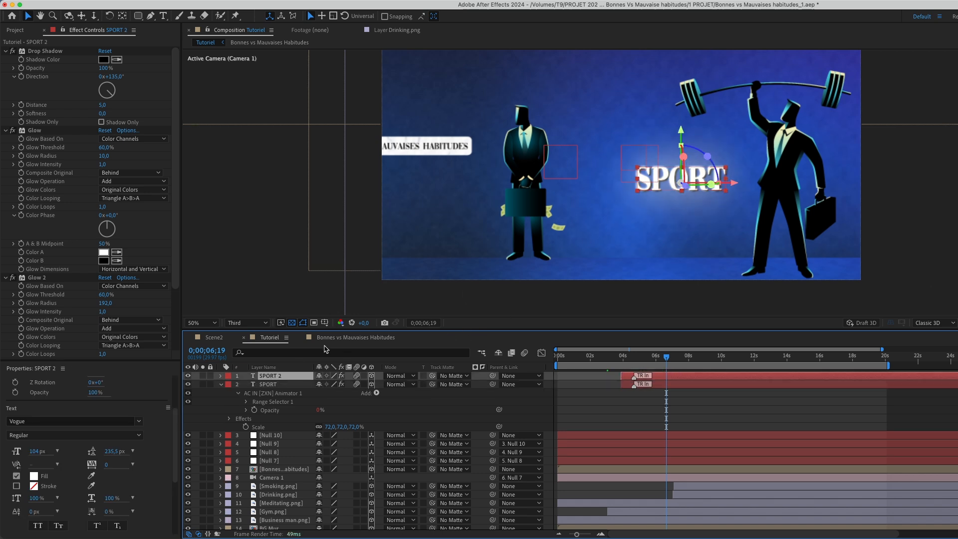
left_click(701, 183)
left_click_drag(702, 184, 679, 220)
- Replace the text of the duplicated SPORT title with "meditation"
double_click(674, 216)
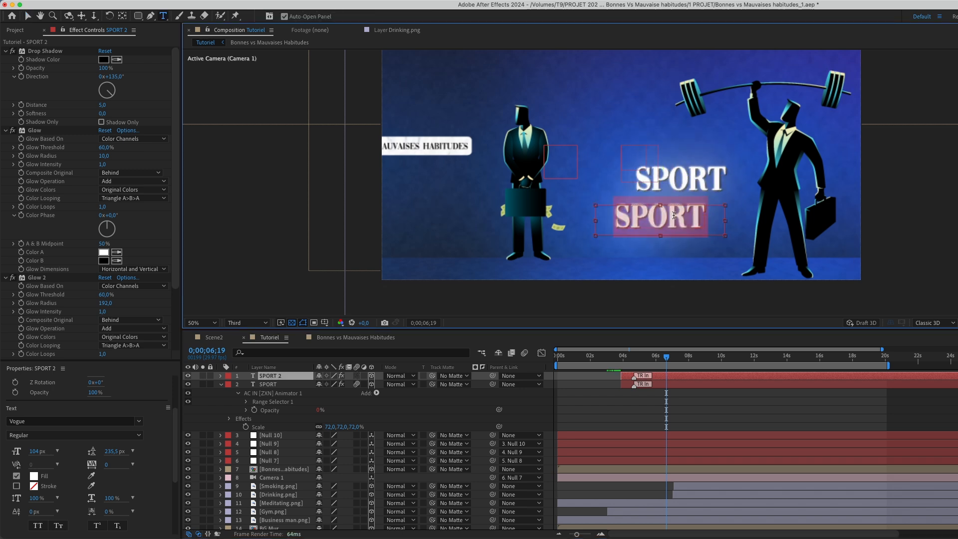
type("Mé")
key("BackSpace")
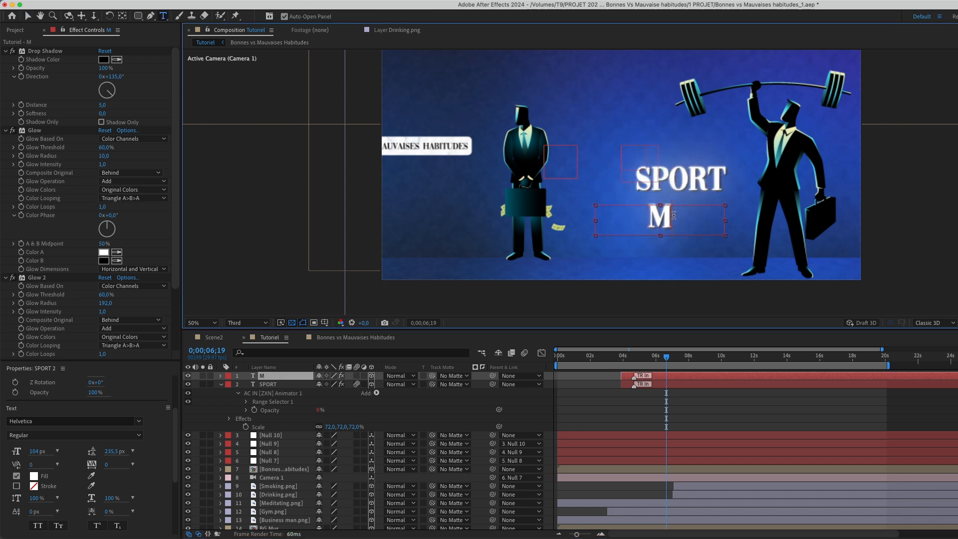
type("2D")
key("BackSpace")
key("BackSpace")
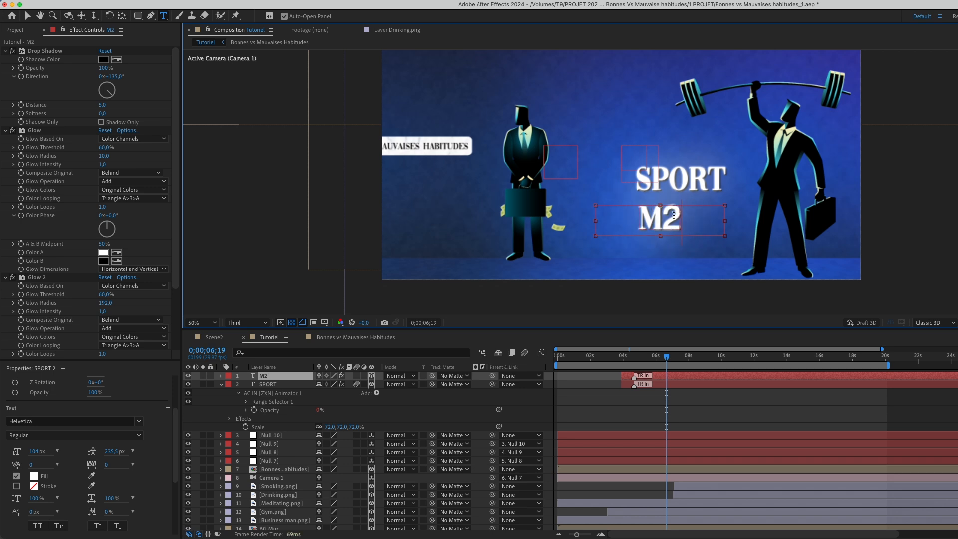
type("Edi")
key("BackSpace")
key("BackSpace")
key("BackSpace")
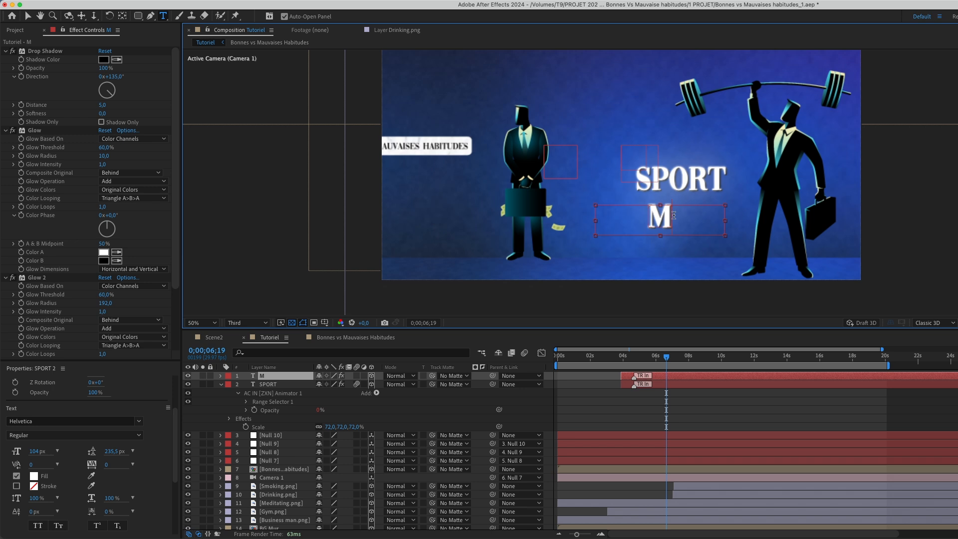
type("e")
key("BackSpace")
type("E")
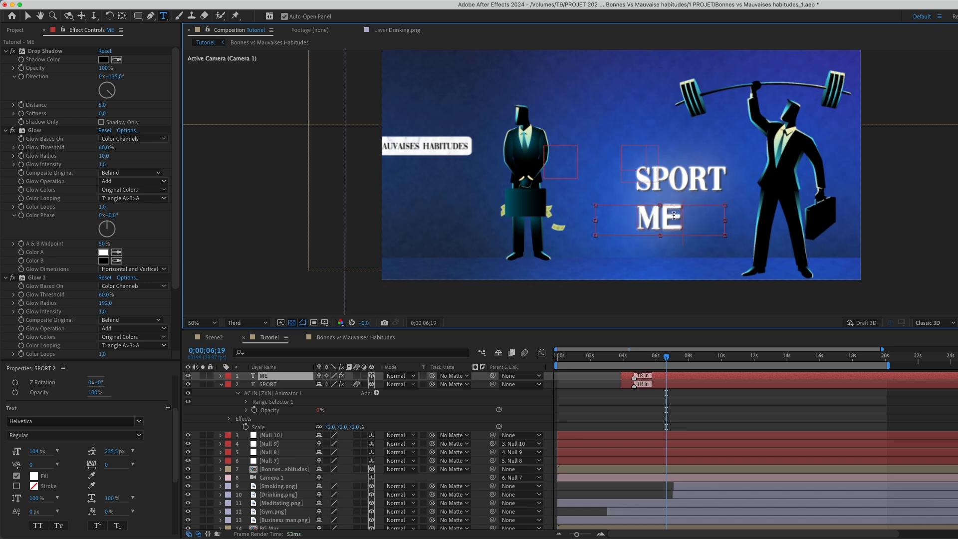
key("BackSpace")
type("e")
type("di")
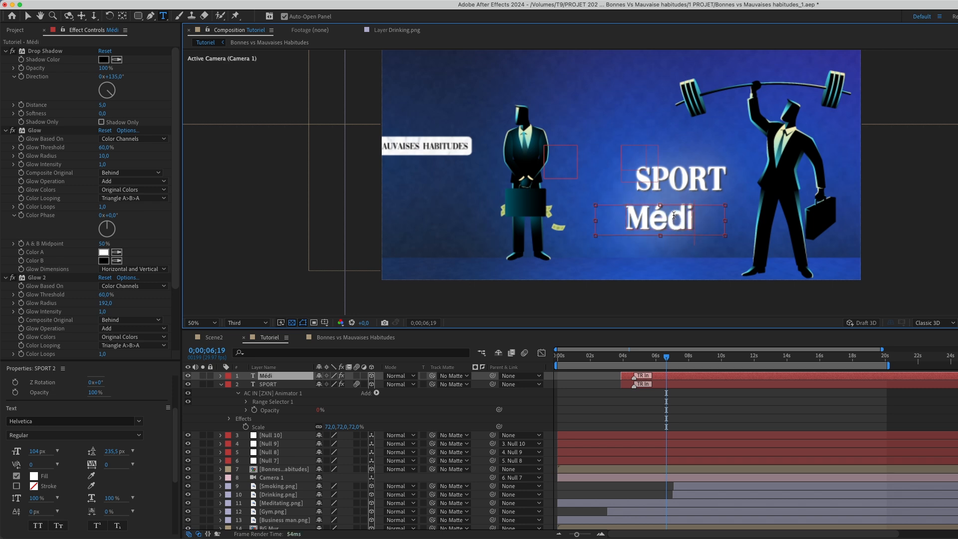
type("tation")
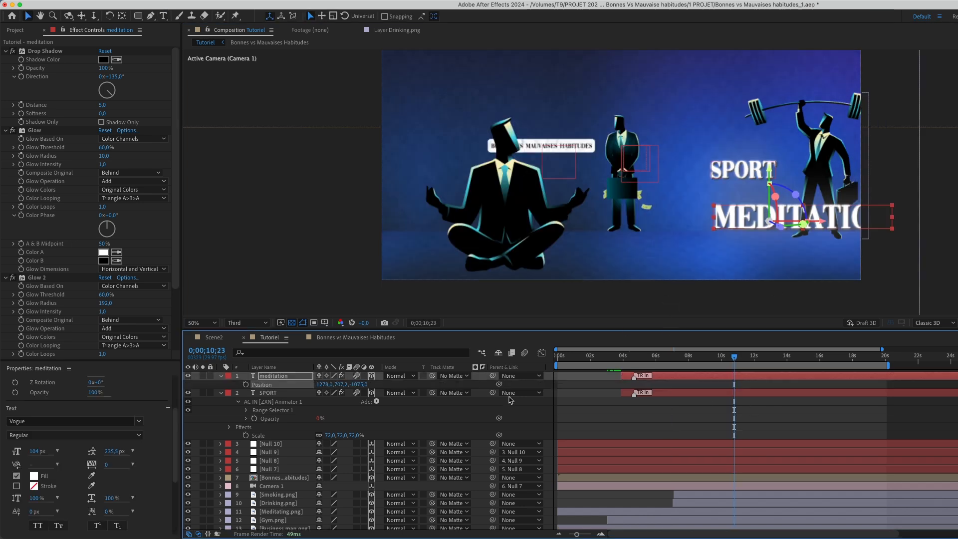
- Set the meditation title's font size to 77 px and position it near the floor beside the seated meditating man
left_click_drag(752, 216, 592, 256)
double_click(592, 256)
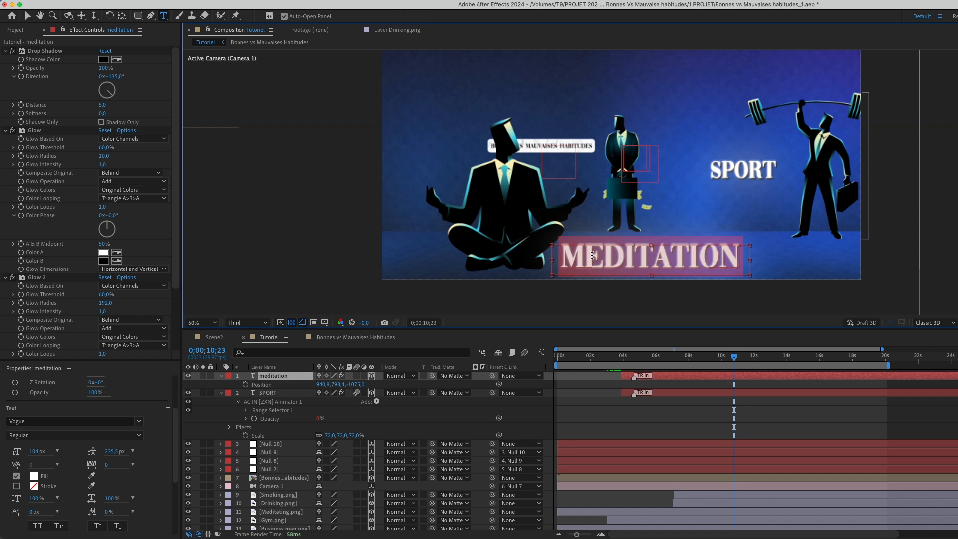
left_click_drag(36, 453, 16, 450)
left_click(614, 428)
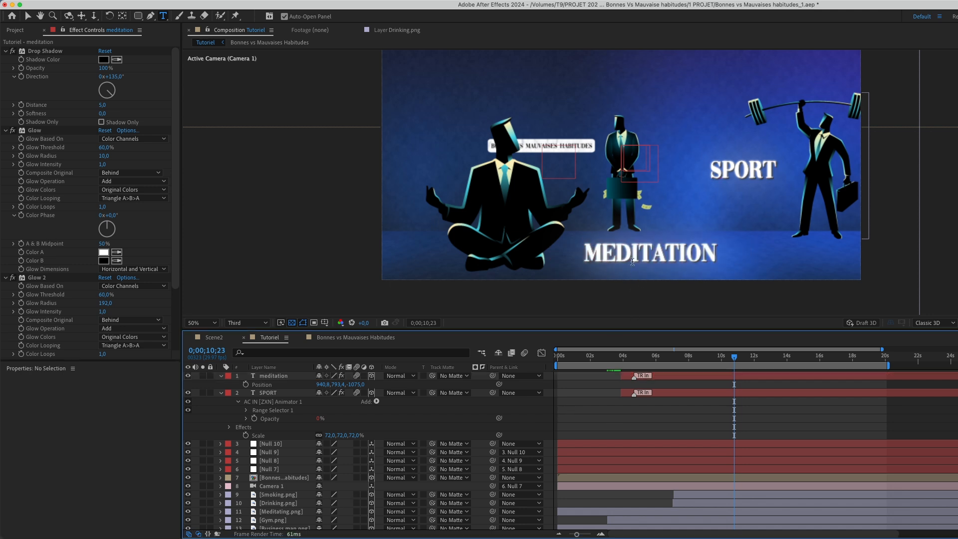
key("v")
left_click_drag(636, 257, 618, 260)
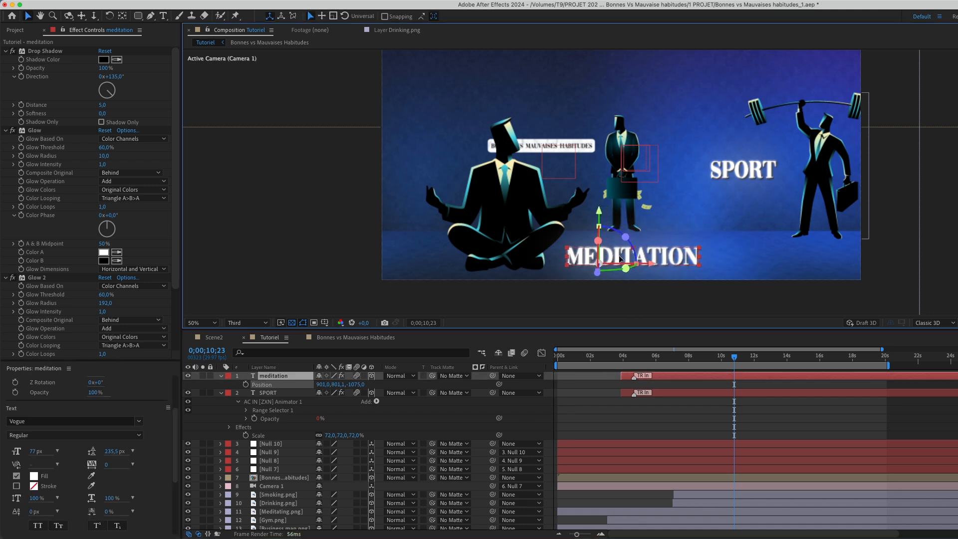
left_click(656, 439)
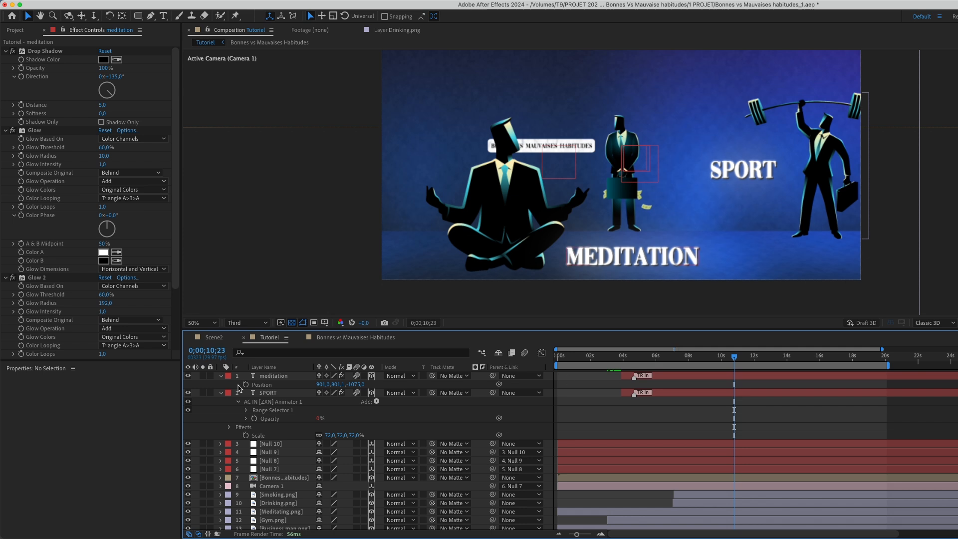
- Near the end of the camera move, at about 19 seconds, lower the drinking and smoking men in the scene
left_click_drag(743, 360, 854, 370)
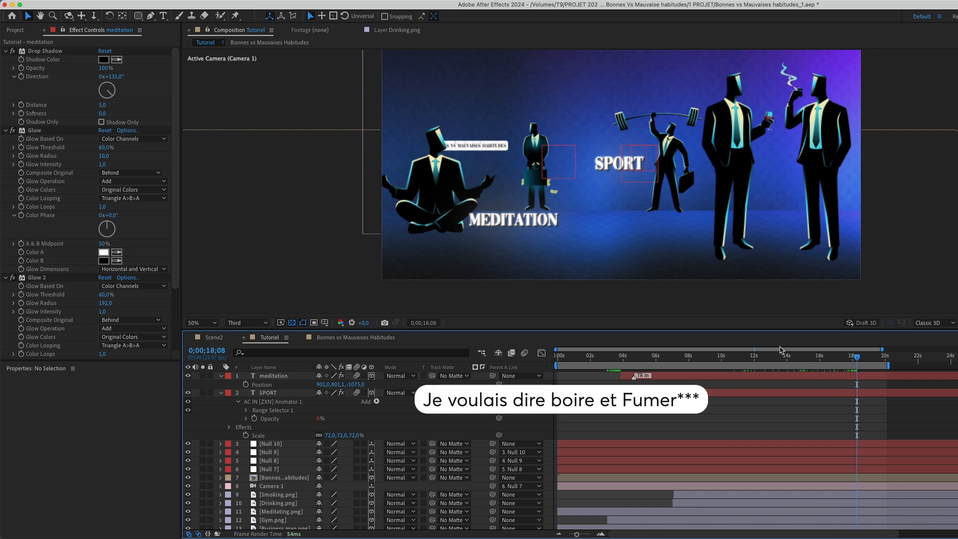
left_click_drag(856, 357, 874, 361)
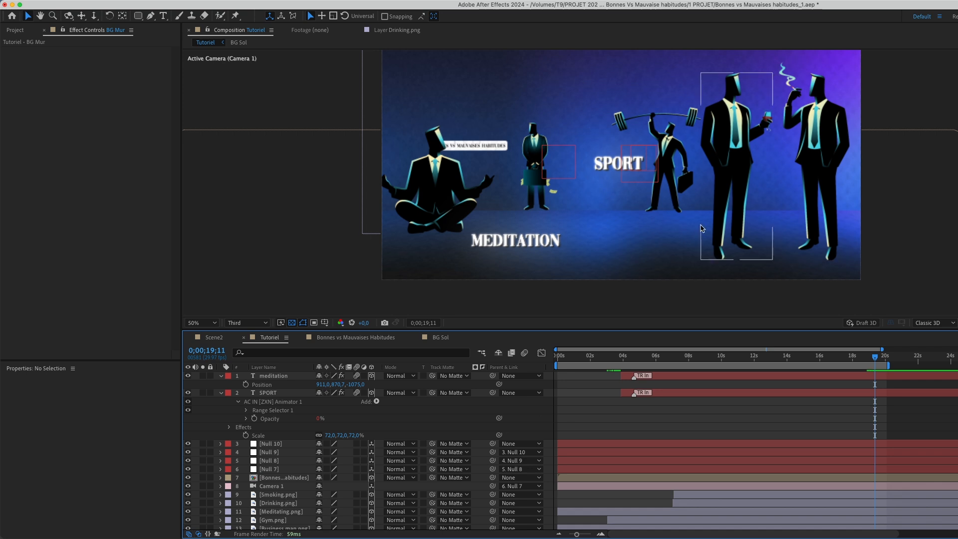
left_click(722, 220)
left_click_drag(819, 210, 818, 226)
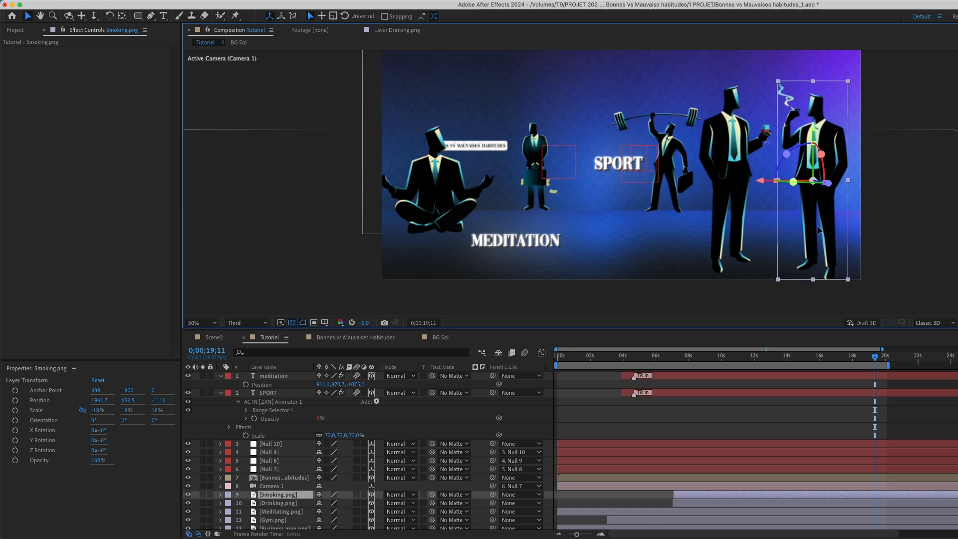
left_click(832, 433)
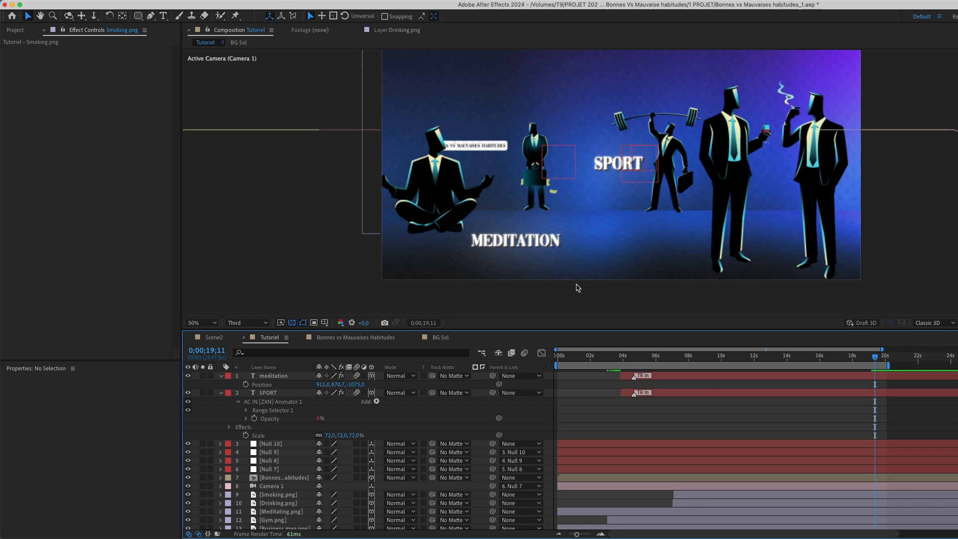
- Duplicate the meditation title, place the copy above the drinking man's head and change its text to "Boire"
left_click(259, 378)
key("ctrl+d")
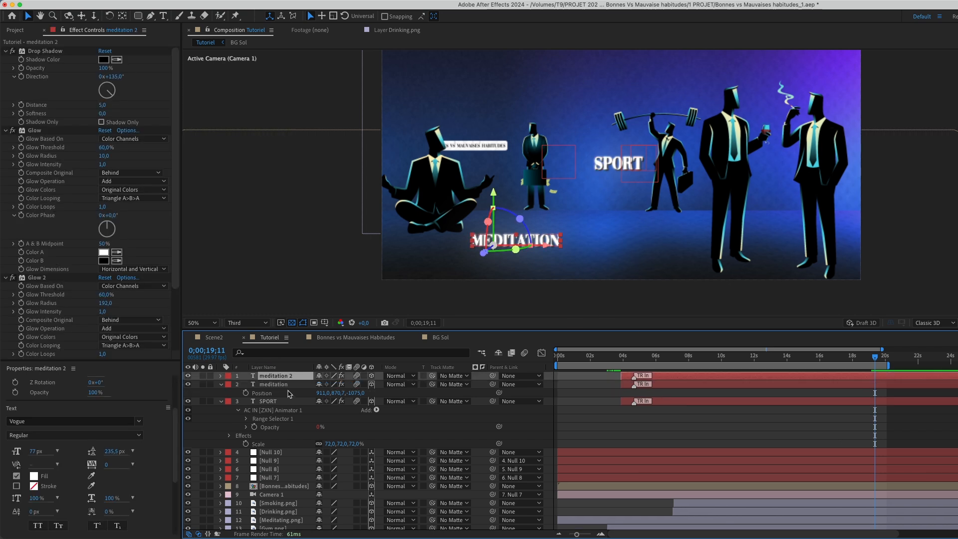
left_click_drag(537, 240, 758, 73)
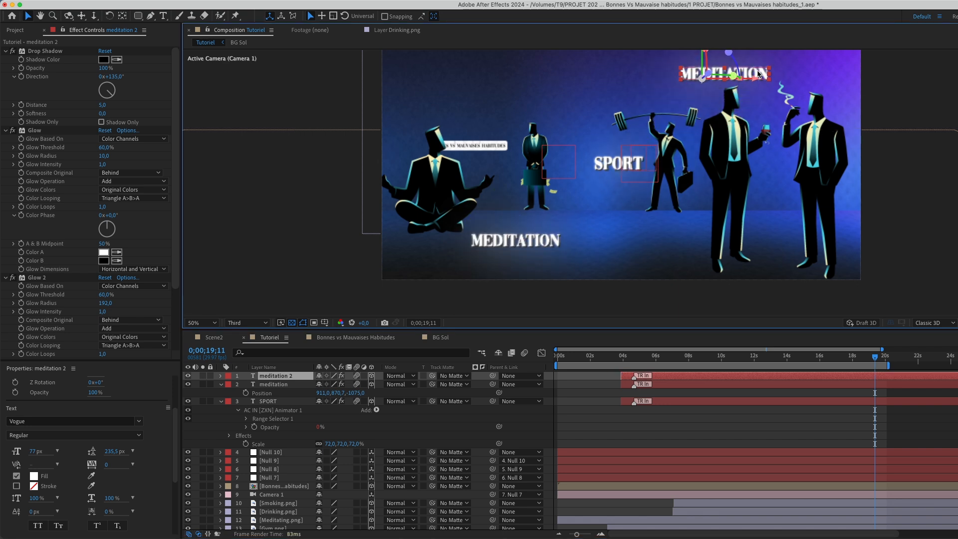
double_click(751, 70)
type("Boire")
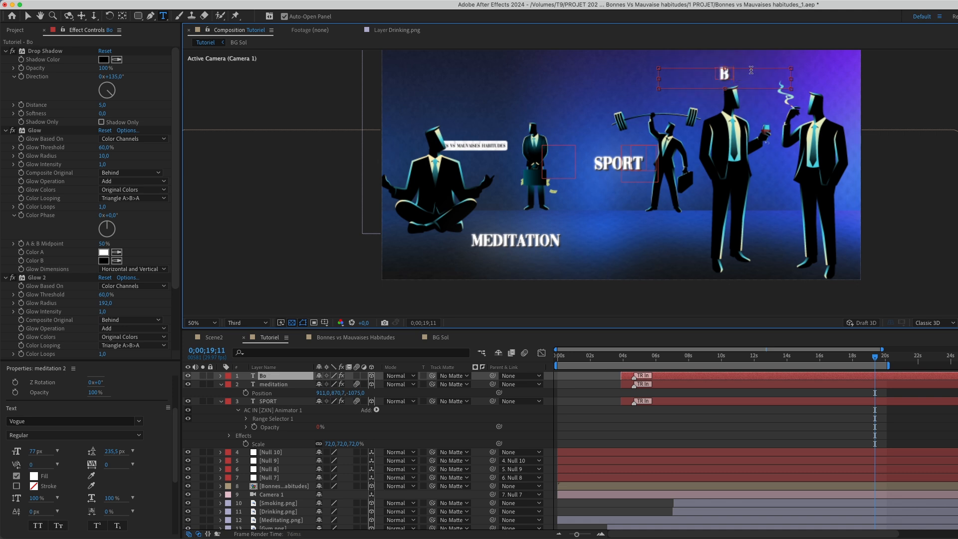
left_click(747, 428)
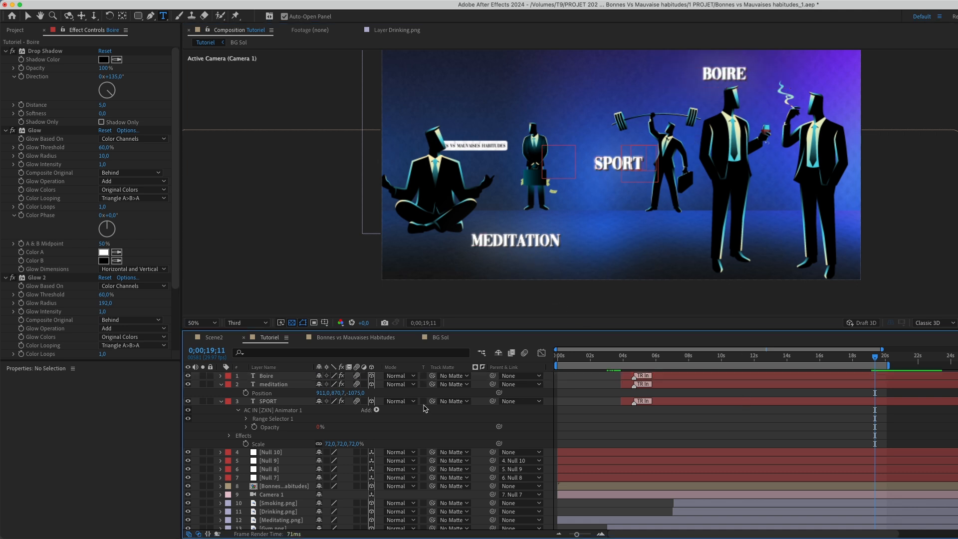
- Duplicate the Boire title, place the copy above the smoking man's head and change its text to "Fumer"
left_click(272, 378)
key("super+d")
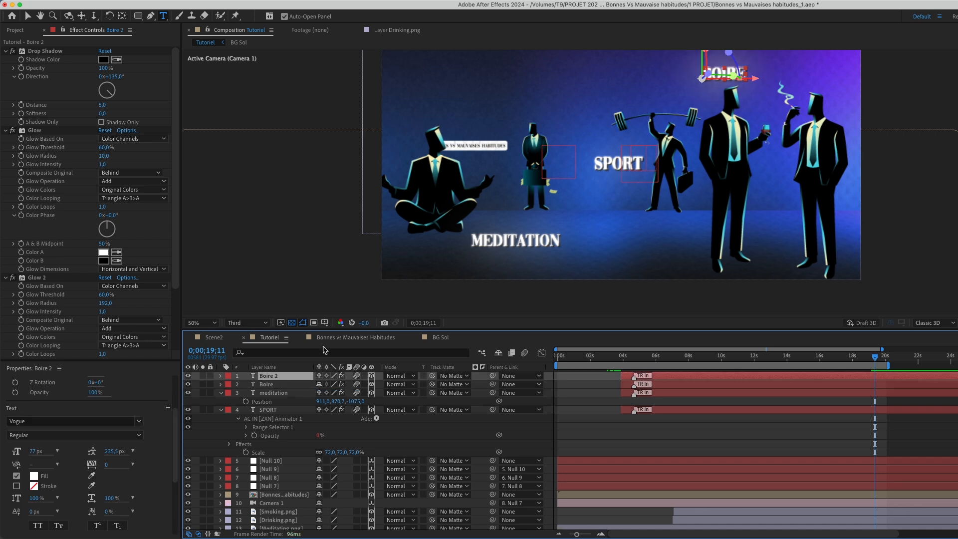
key("v")
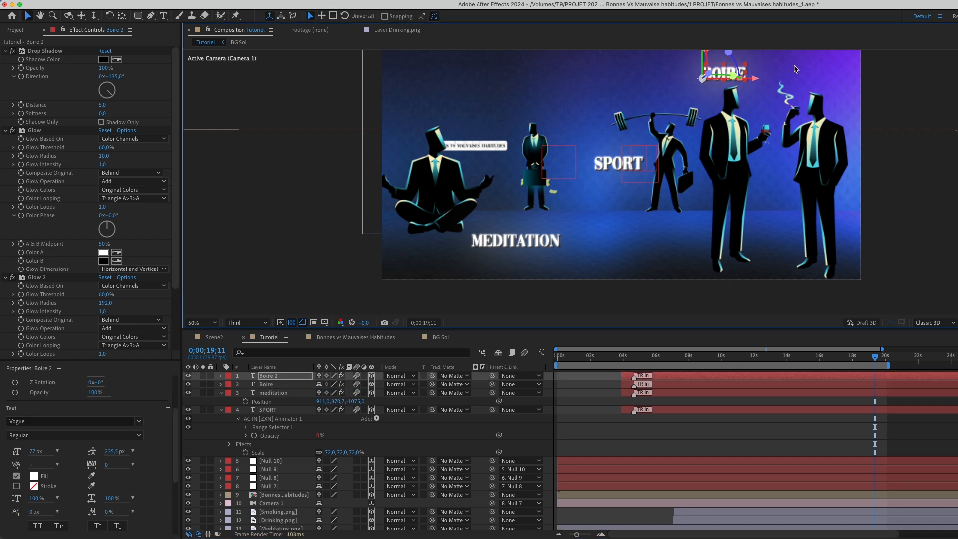
left_click(738, 74)
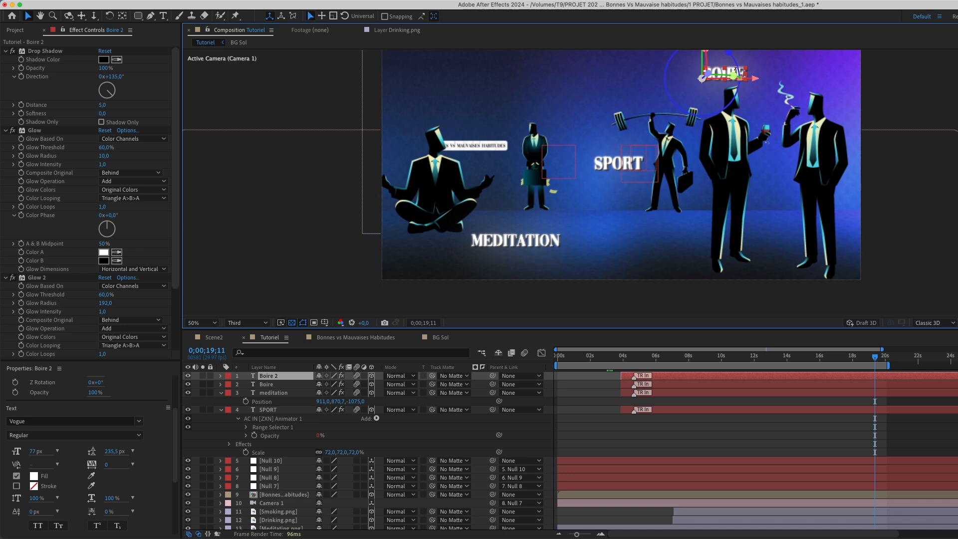
left_click_drag(730, 72, 815, 72)
double_click(812, 73)
type("Fumer")
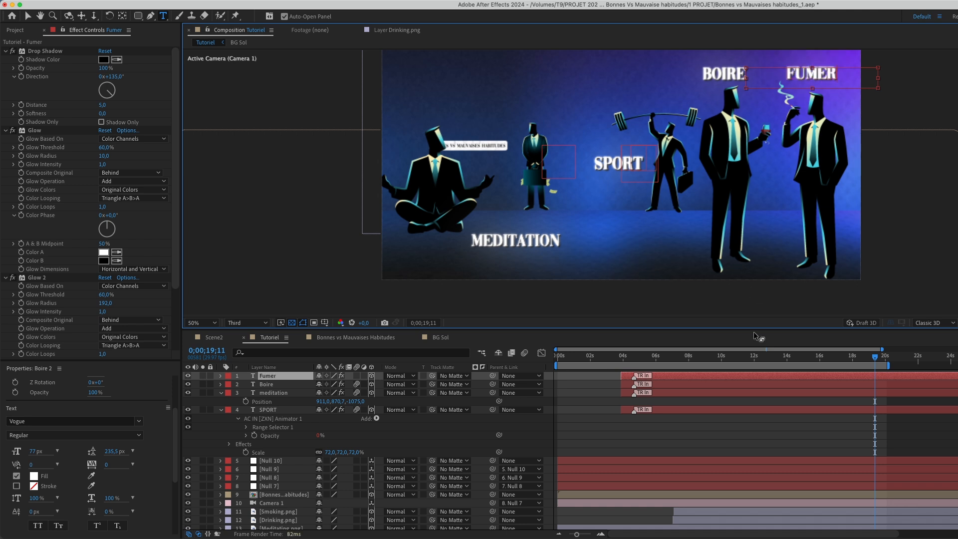
left_click(745, 444)
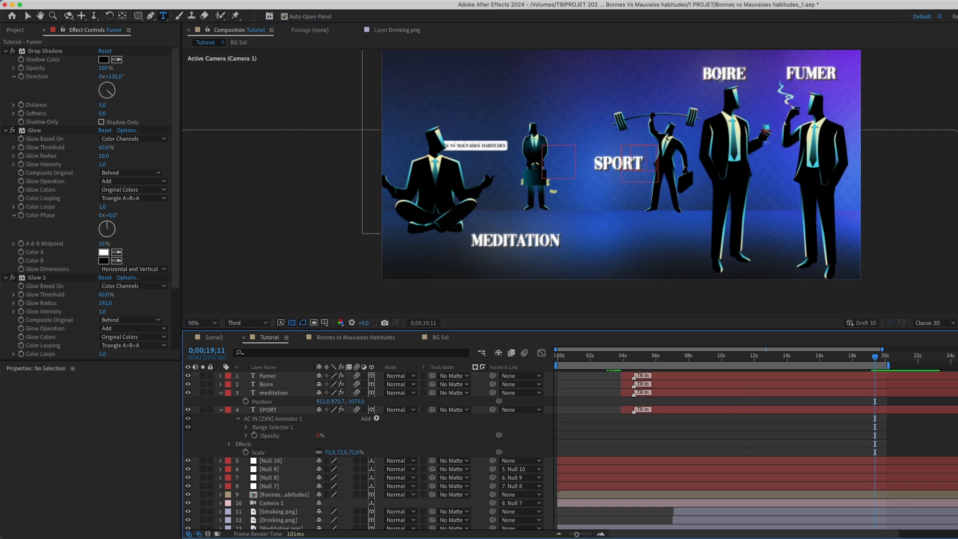
- Nudge the Boire title slightly left and the Fumer title slightly right, raising both a little above the two men's heads
key("v")
left_click_drag(725, 74, 719, 72)
left_click_drag(797, 76, 805, 71)
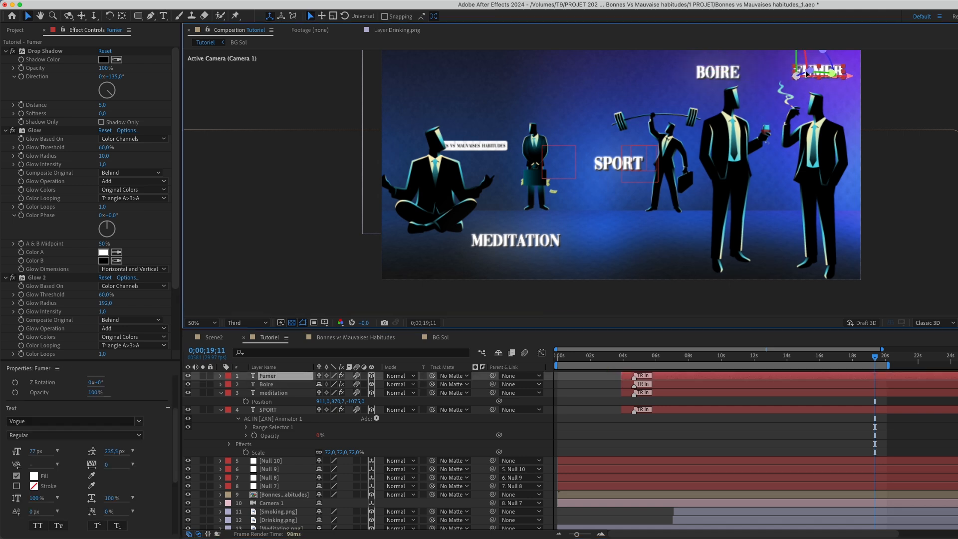
key("Return")
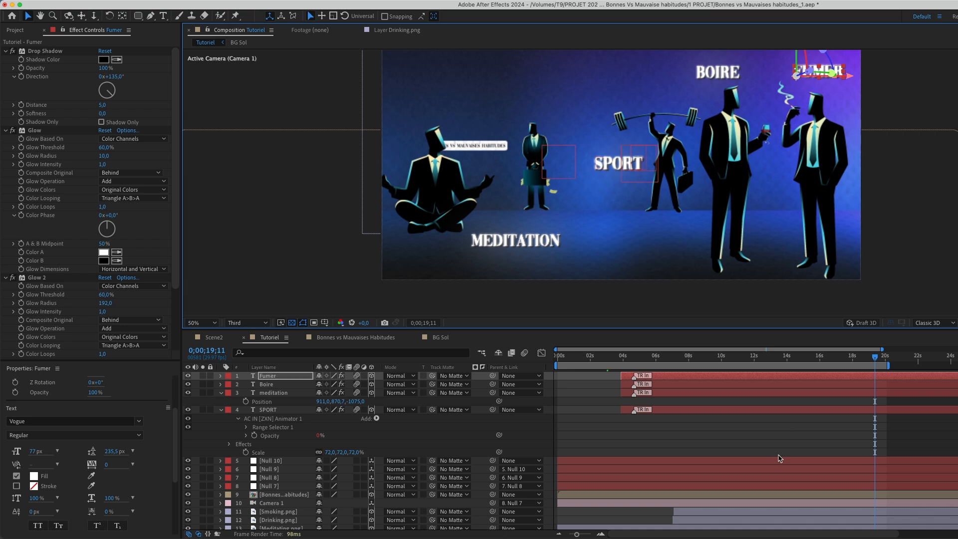
left_click(778, 454)
- Delay the meditation title layer so it starts at about 10 seconds, and raise the title slightly beside the seated man
left_click_drag(634, 363, 687, 370)
key("space")
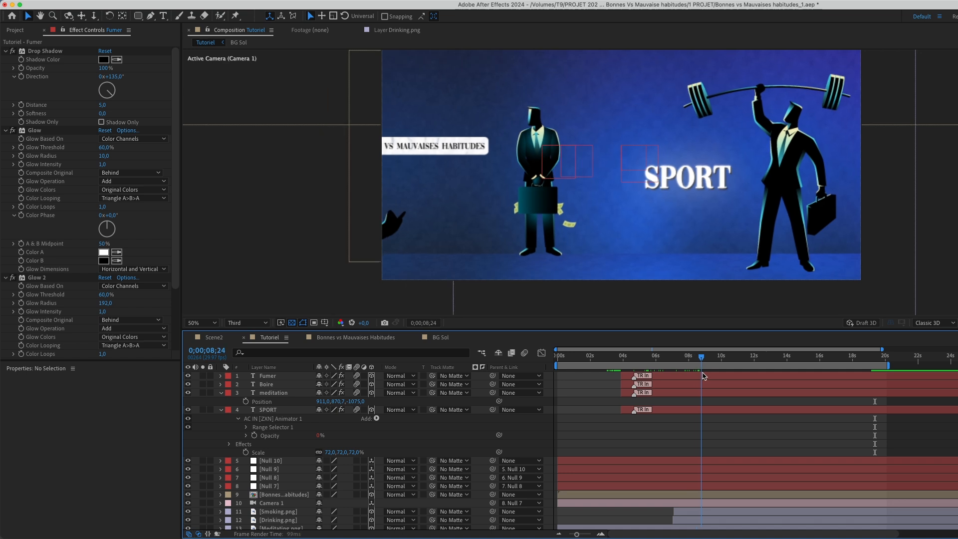
left_click_drag(659, 392, 734, 401)
left_click_drag(691, 357, 746, 371)
left_click_drag(678, 282, 673, 262)
mouse_move(726, 360)
left_mouse_down()
mouse_move(692, 360)
mouse_move(768, 396)
left_mouse_up()
- Delay the Fumer and Boire title layers to start at about 16 seconds, and shift the Boire title slightly right over the drinking man
left_click_drag(708, 362, 824, 365)
left_click(716, 378)
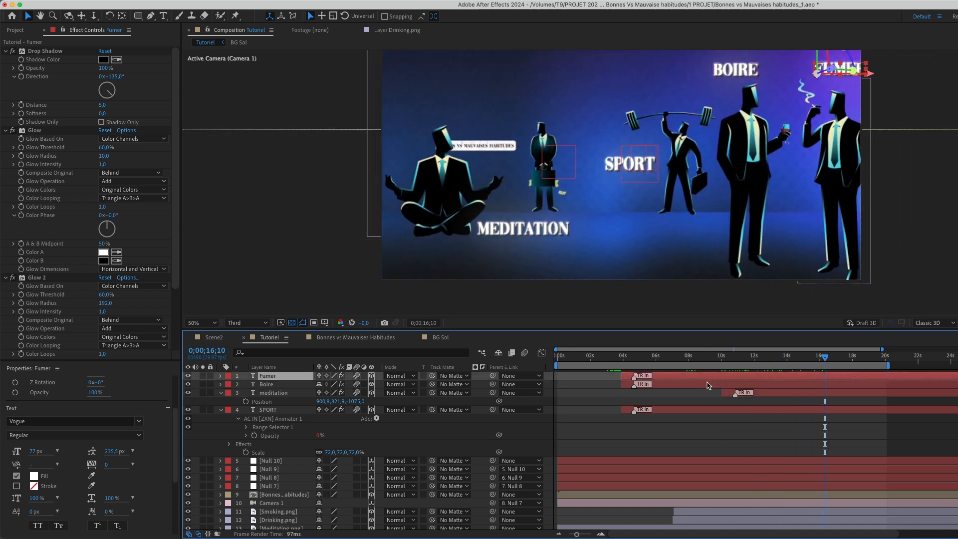
left_click(708, 384, "shift")
left_click_drag(698, 384, 878, 389)
left_click_drag(816, 359, 873, 357)
left_click(849, 443)
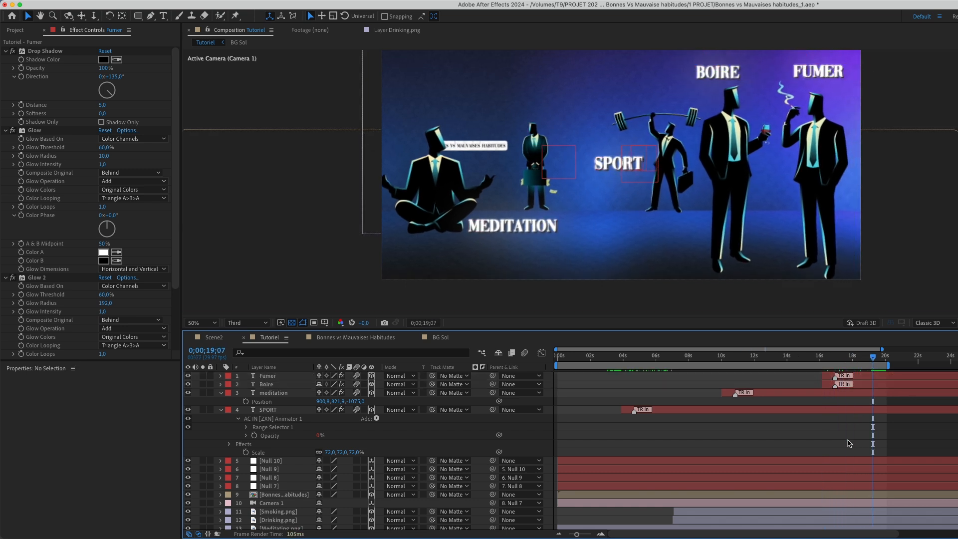
left_click(718, 71)
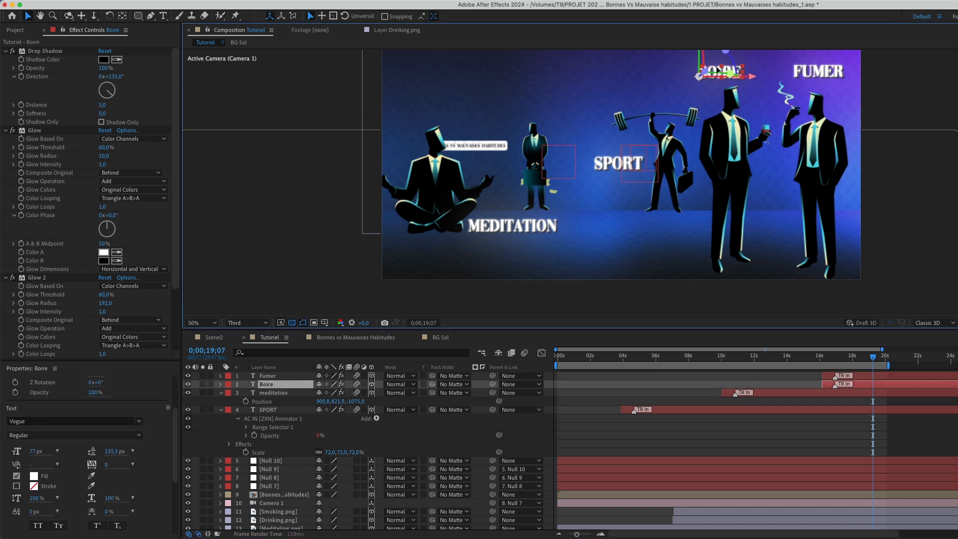
left_click(735, 428)
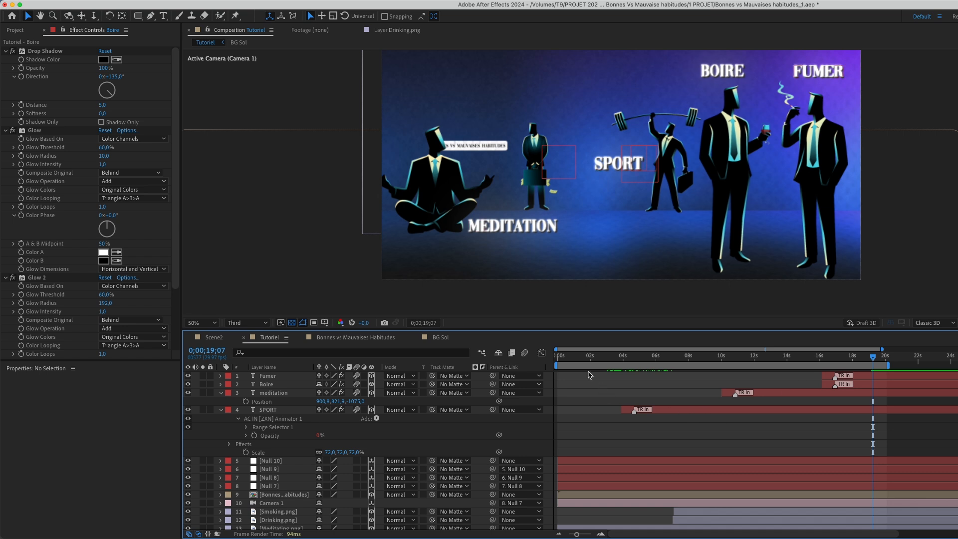
- Move the "Bonnes vs Mauvaises Habitudes" title above the businessman's head and check its placement at about 18 seconds
left_click_drag(579, 356, 604, 389)
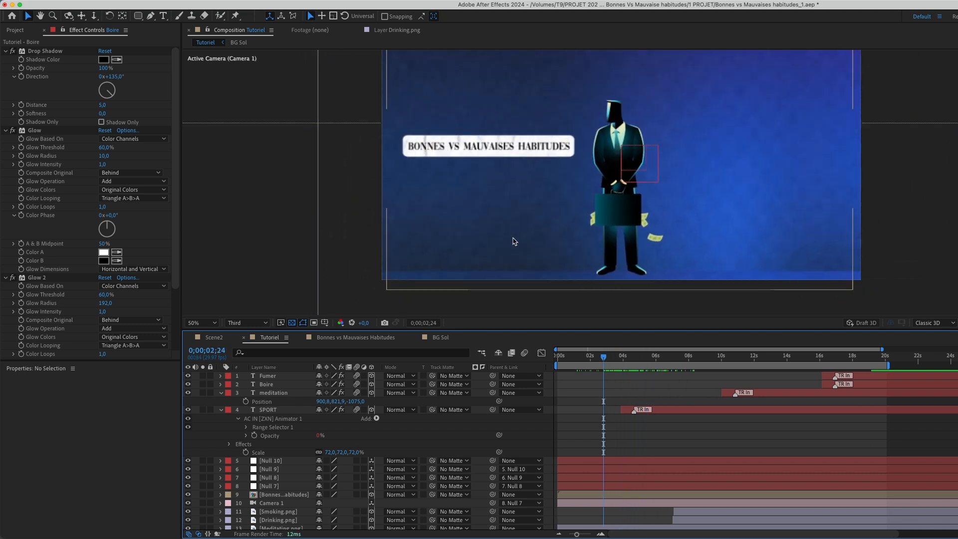
left_click_drag(501, 150, 622, 77)
left_click_drag(603, 357, 857, 366)
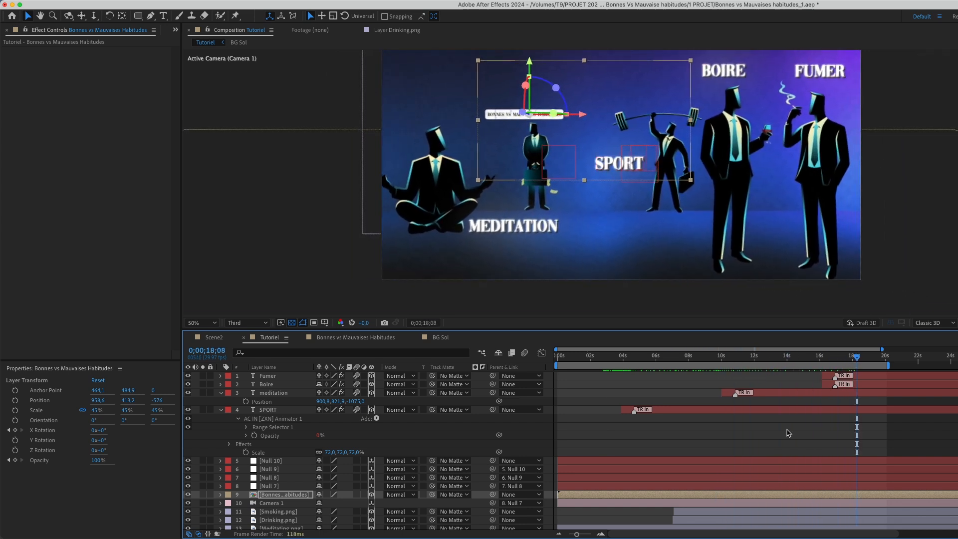
left_click(633, 430)
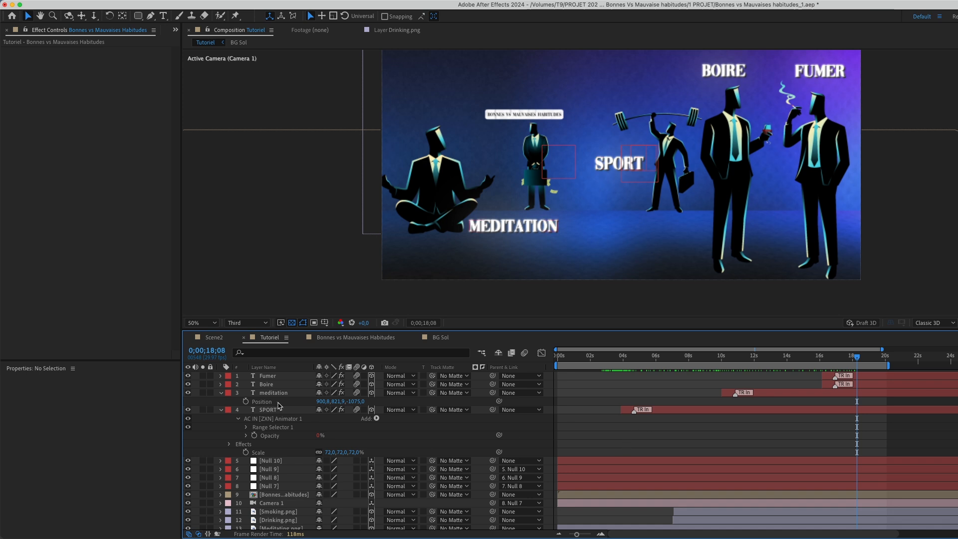
- Collapse the expanded properties of all layers in the Tutoriel composition's timeline
key("super+a")
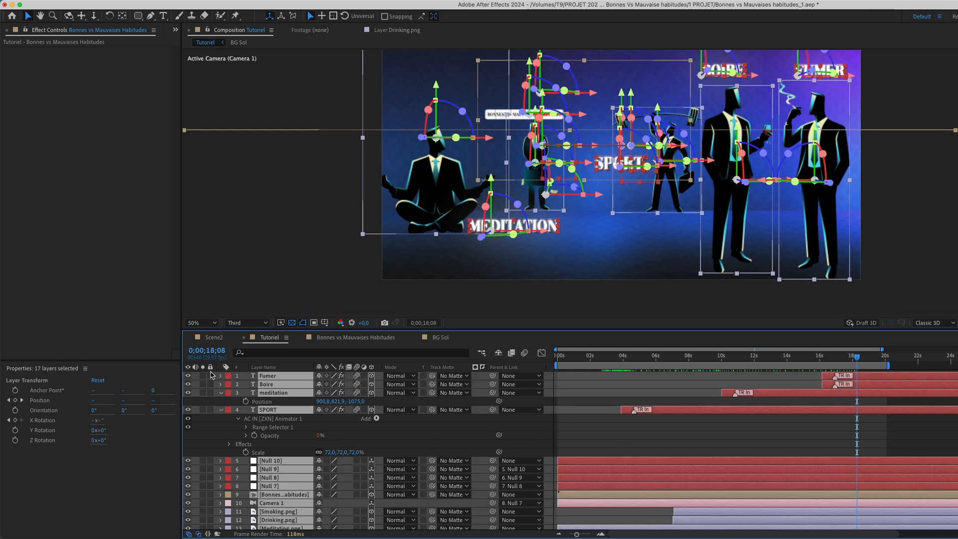
key("u")
key("u")
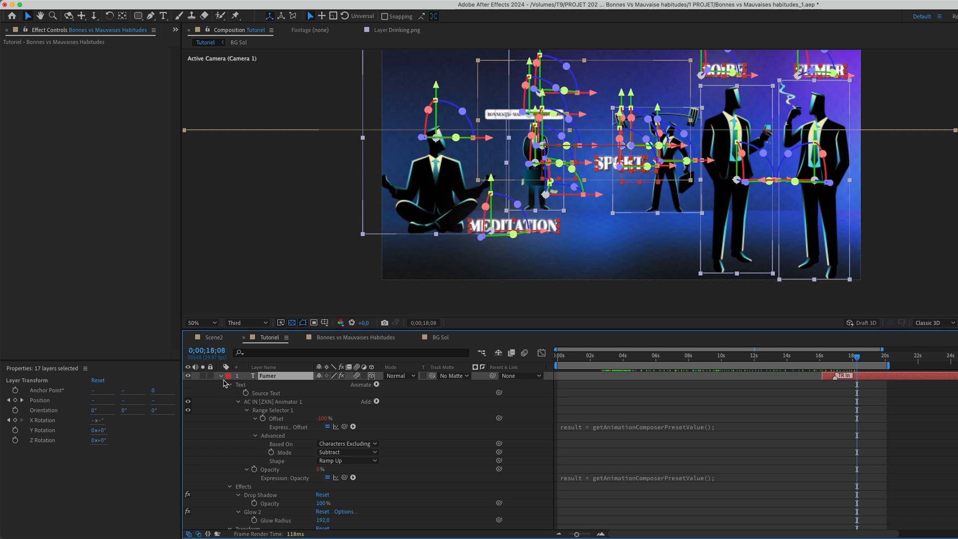
left_click(222, 377)
left_click(522, 486)
left_click(673, 469)
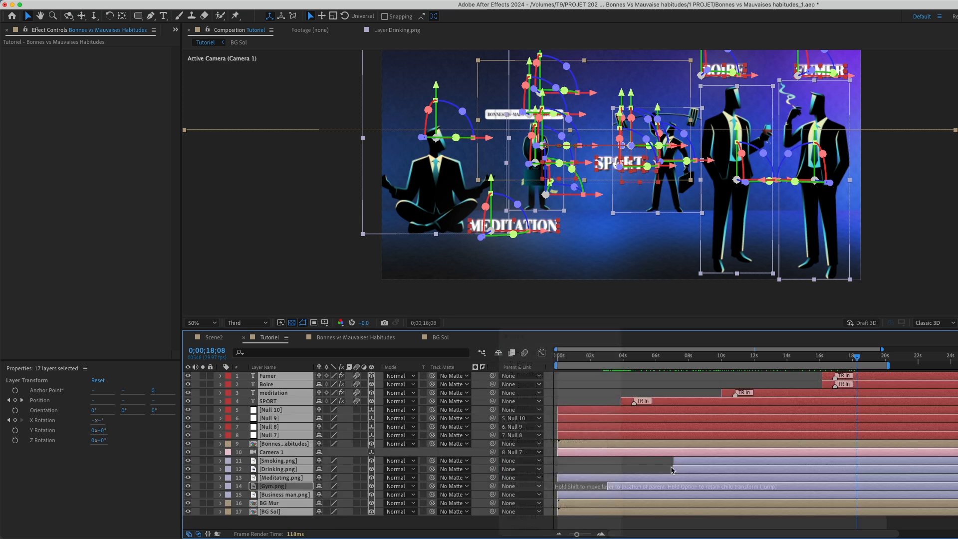
left_click(487, 478)
- At 0;00;00;23, place a first Puppet pin on the Business man.png layer, on the jacket beside his hands
left_click(269, 486)
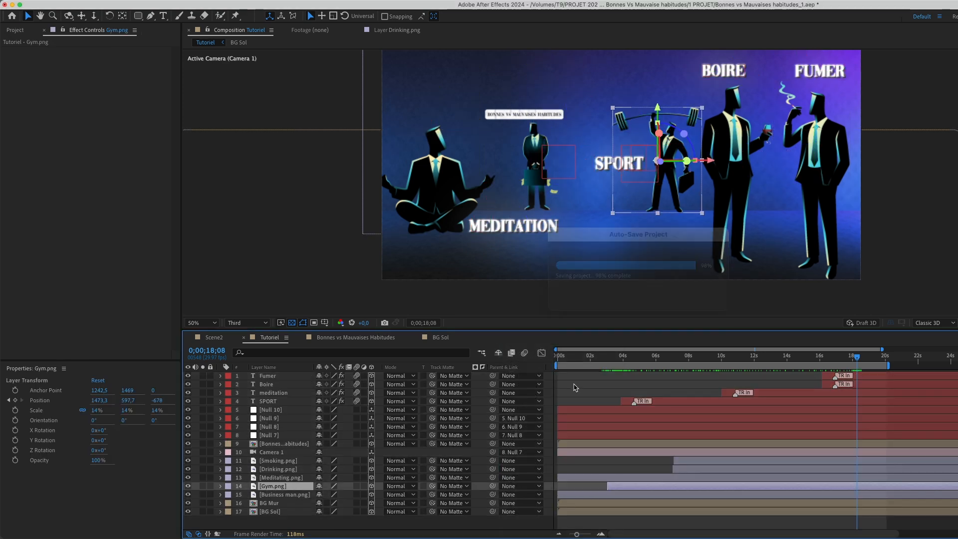
left_click(284, 495)
left_click_drag(560, 359, 602, 369)
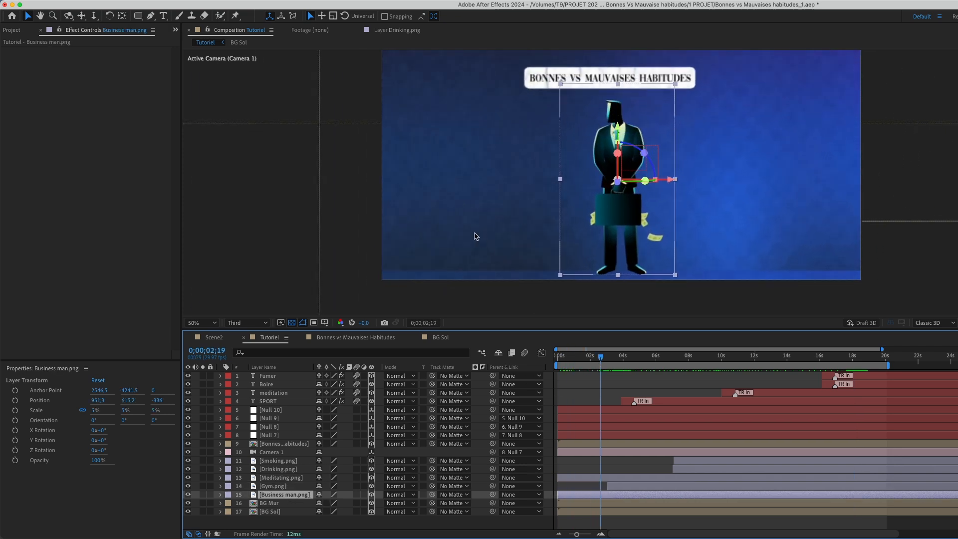
left_click_drag(563, 343, 557, 322)
left_click(235, 16)
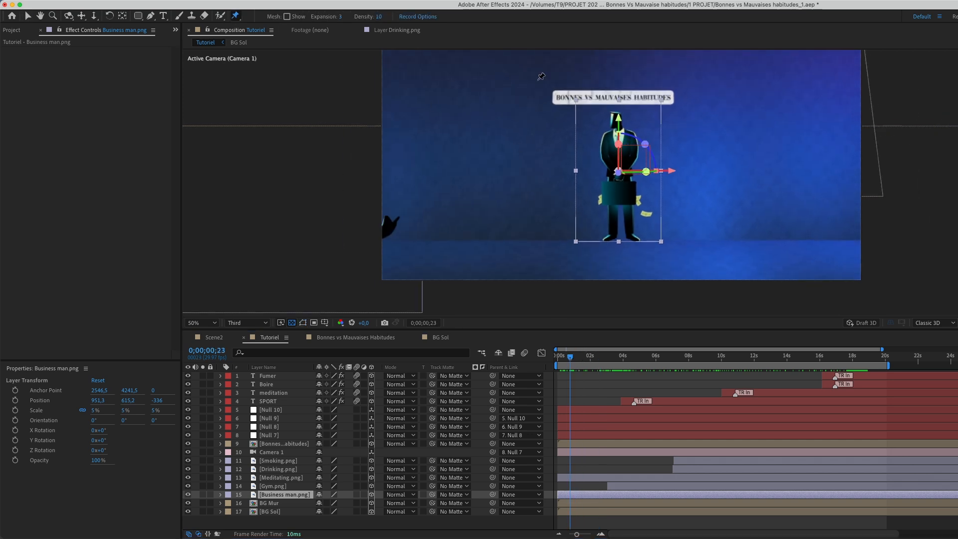
scroll(621, 116, "up", 2)
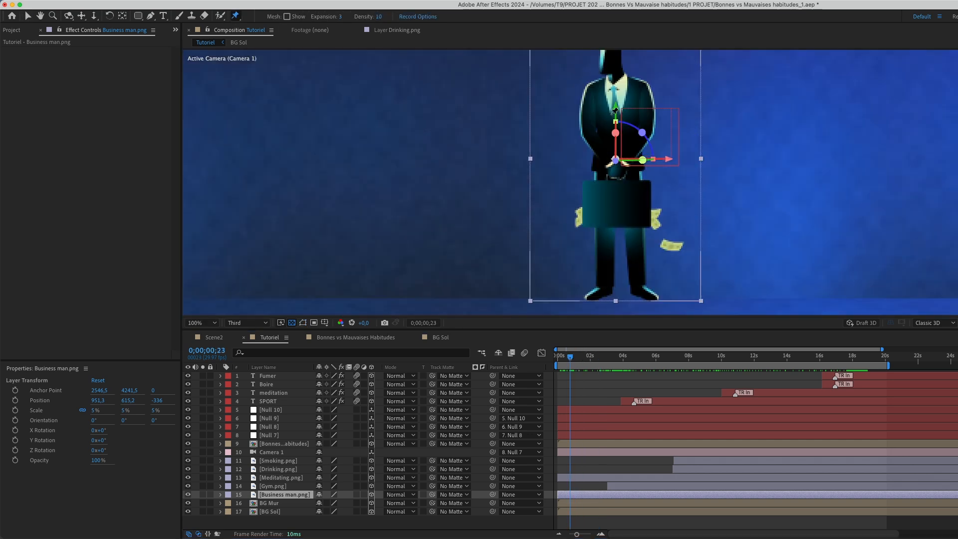
key("h")
left_click_drag(609, 94, 607, 157)
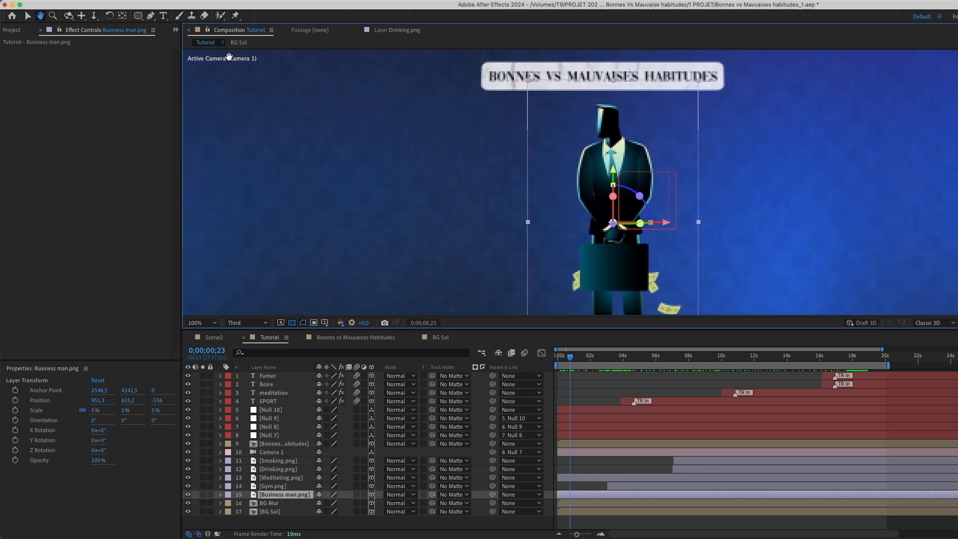
left_click(234, 16)
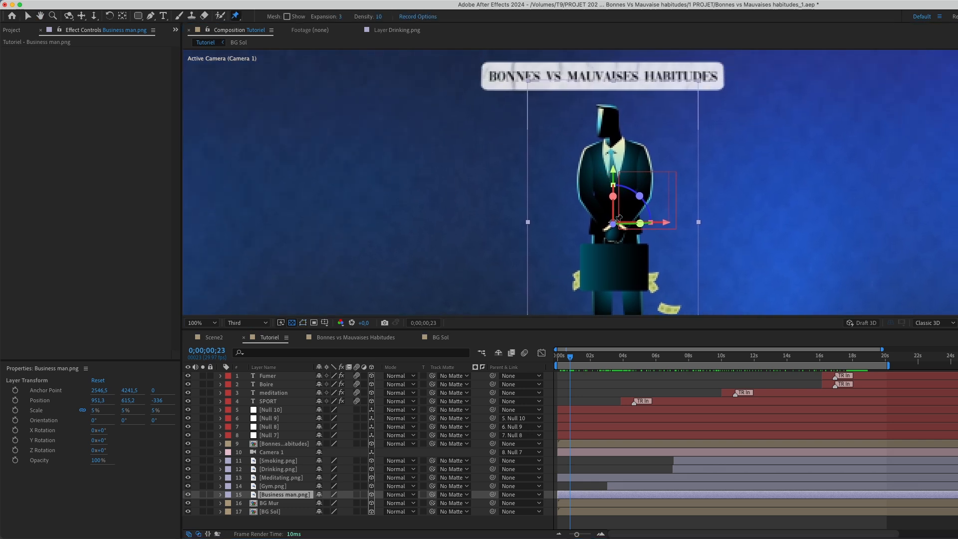
left_click(601, 224)
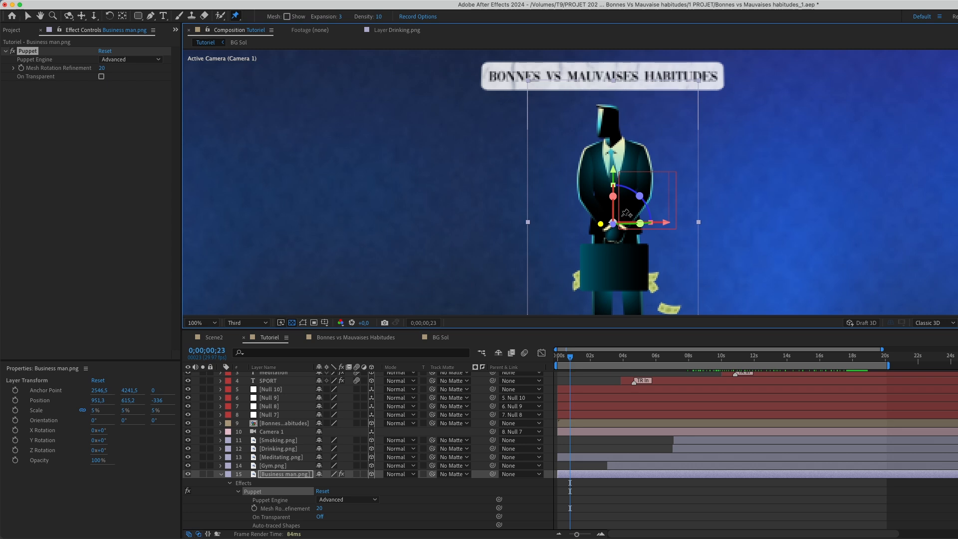
- Add Puppet pins across the businessman's shoulders, arms, chest, neck and head, for sixteen pins in all
left_click(616, 148)
left_click(598, 151)
left_click(589, 199)
left_click(614, 209)
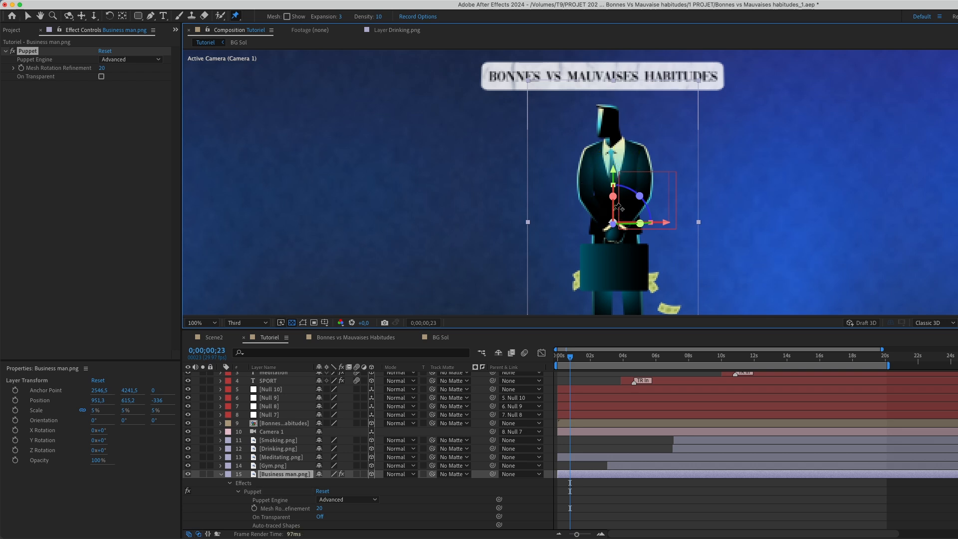
left_click(612, 136)
left_click(607, 116)
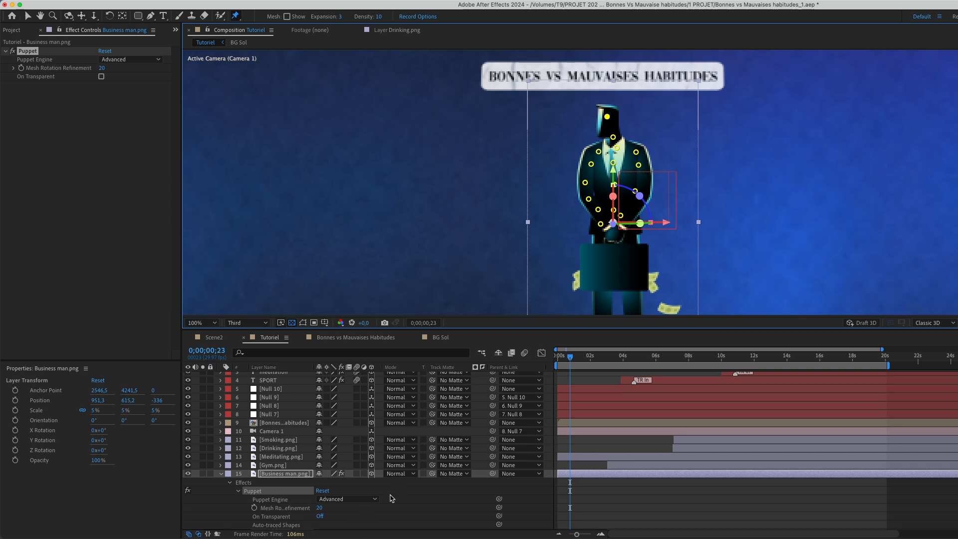
- Expand the puppet mesh's Deform group, select all sixteen pins and reveal their position keyframes at 0;00;00;23
scroll(283, 489, "down", 3)
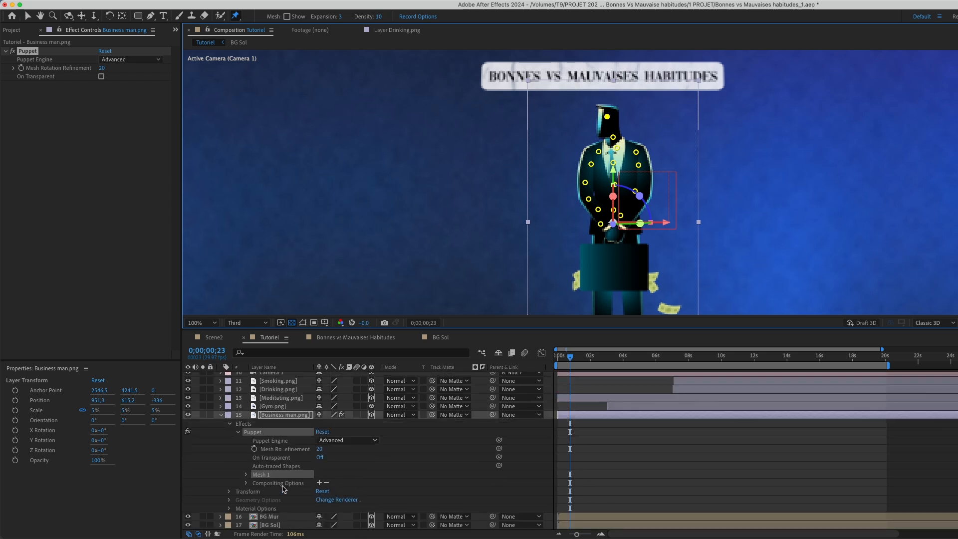
left_click(245, 475)
left_click(255, 500)
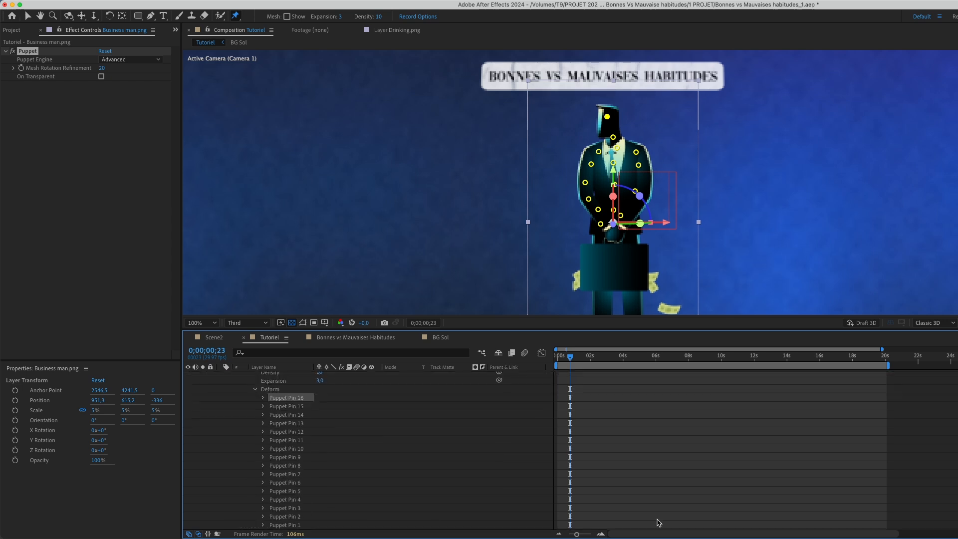
scroll(287, 395, "up", 1)
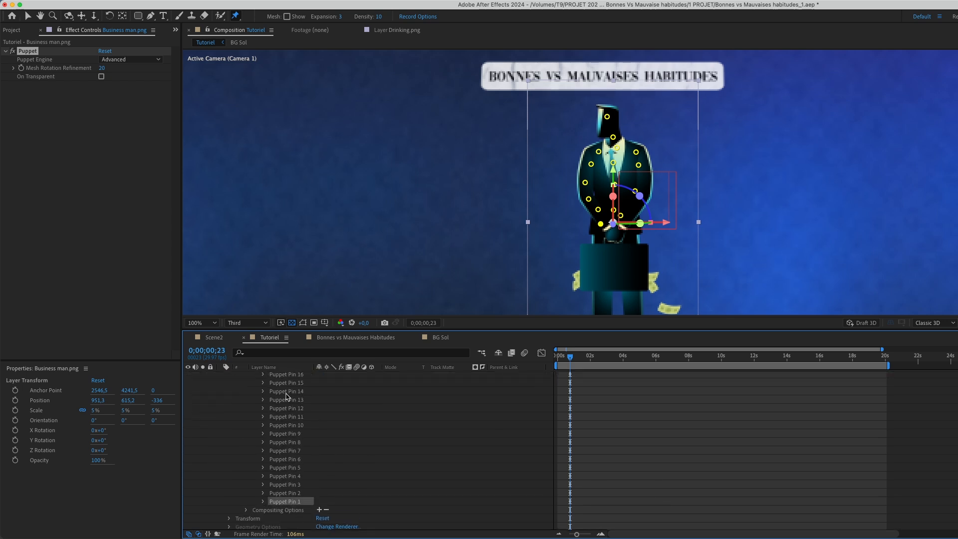
left_click(286, 376, "shift")
key("u")
left_click(603, 472)
scroll(643, 445, "down", 3)
scroll(638, 442, "down", 5)
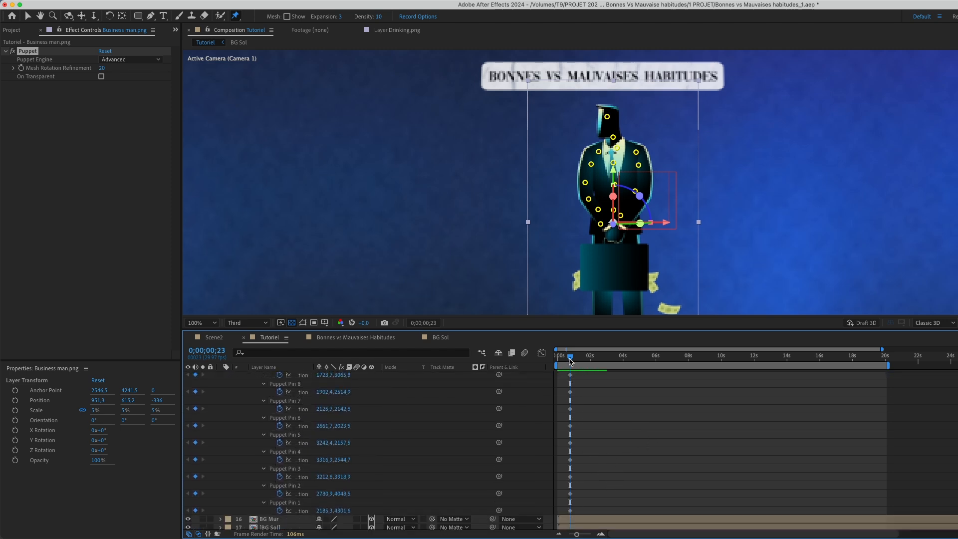
scroll(573, 369, "up", 3)
left_click(575, 377)
- At 0;00;03;14, pull the businessman's head pin slightly left, and return to the start of the pin animation at 0;00;00;24
left_click_drag(571, 358, 614, 359)
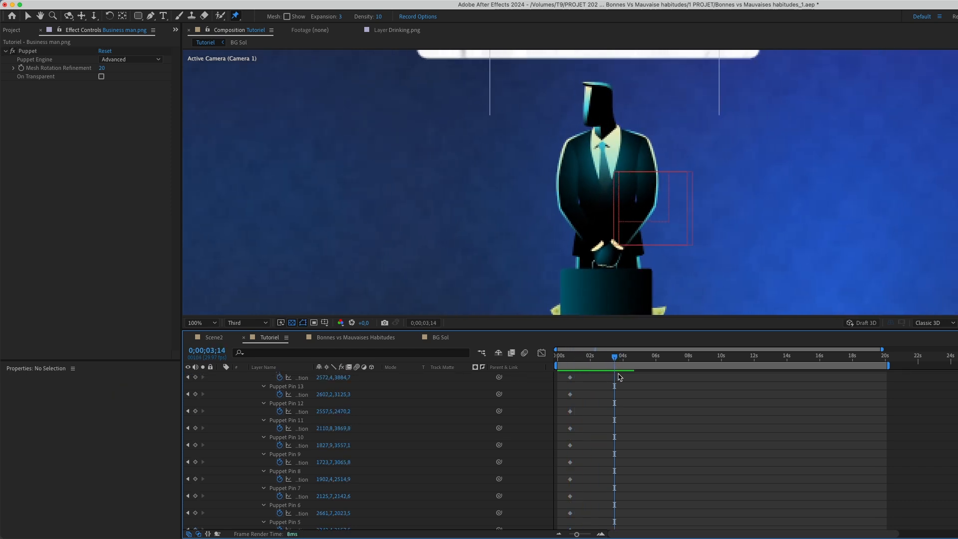
left_click(274, 387)
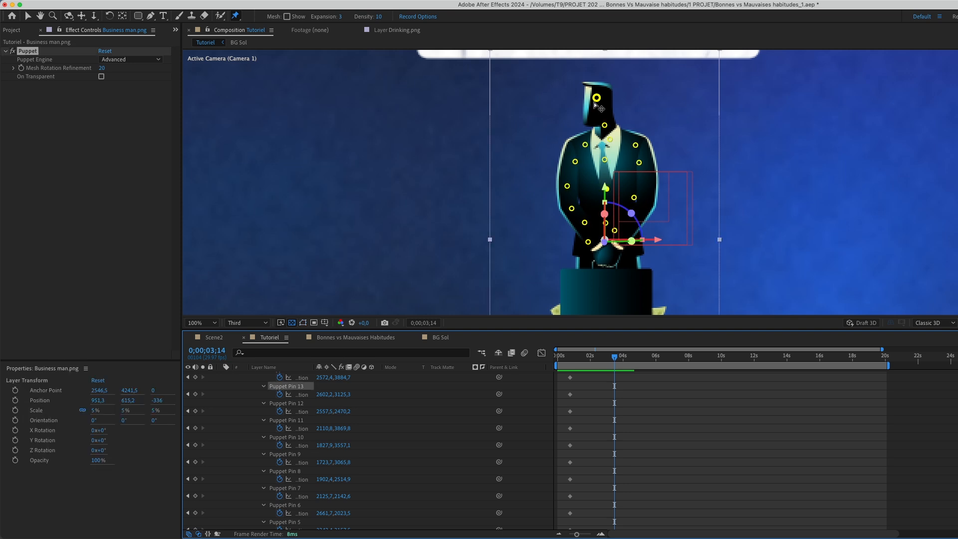
left_click(663, 435)
left_click_drag(603, 101, 599, 101)
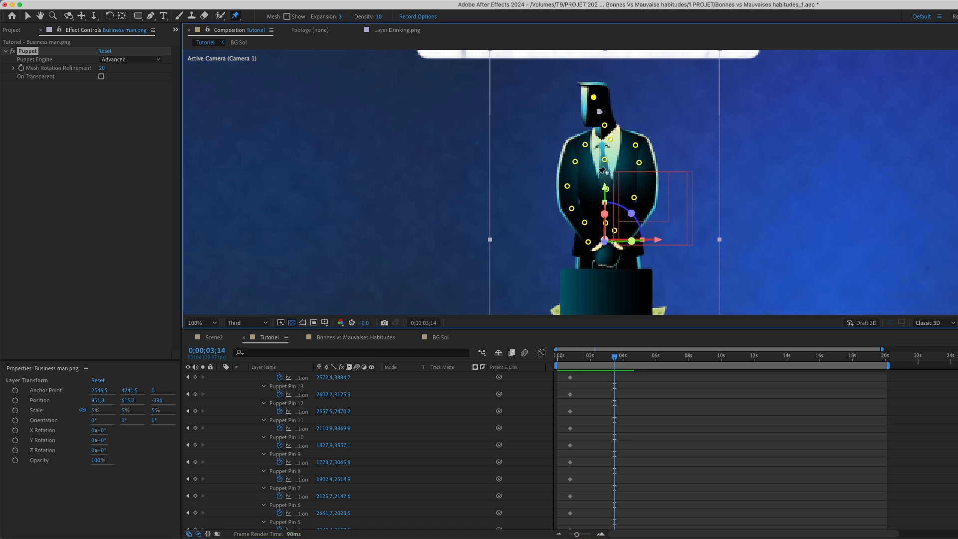
scroll(636, 427, "down", 5)
left_click_drag(567, 356, 572, 357)
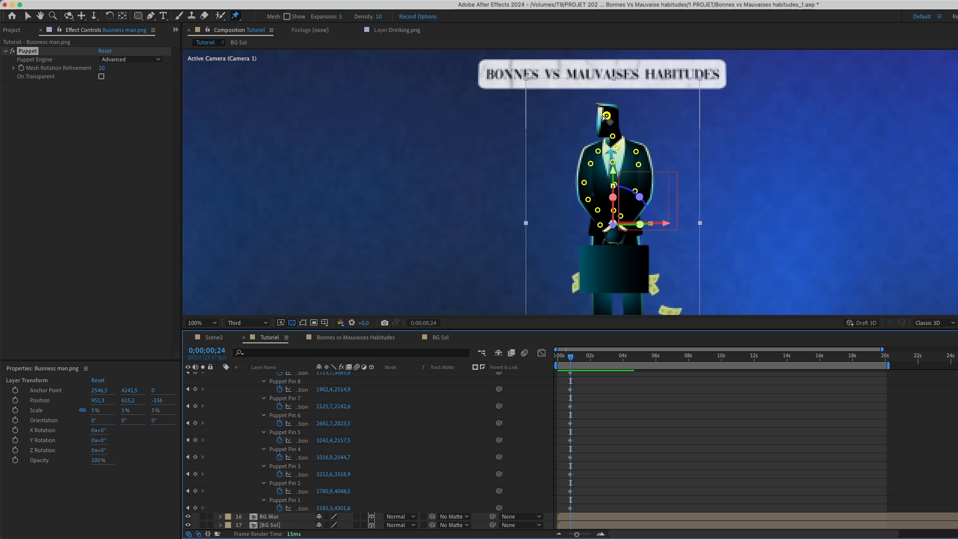
- Pull the businessman's head pin slightly left at 0;00;00;24, and move it to the right at 0;00;02;25
left_click_drag(607, 115, 602, 118)
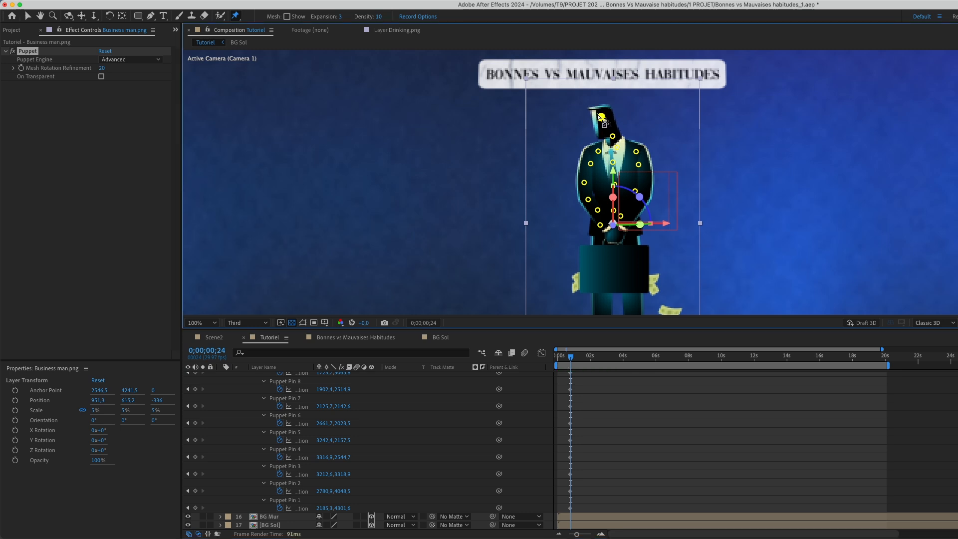
left_click_drag(593, 356, 604, 357)
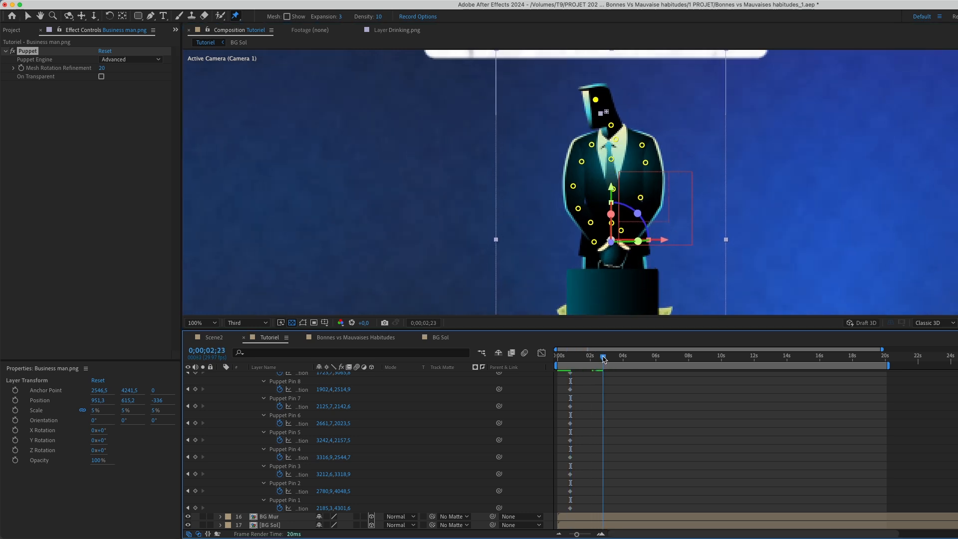
left_click_drag(595, 100, 609, 97)
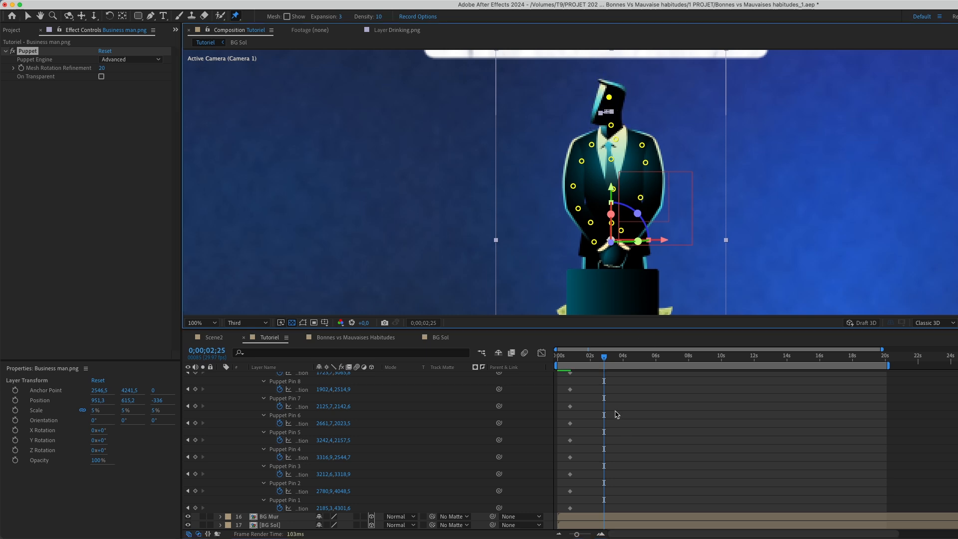
- Add the expression loopOut("pingpong") to the position of the businessman's head pin, Puppet Pin 16
scroll(617, 414, "up", 5)
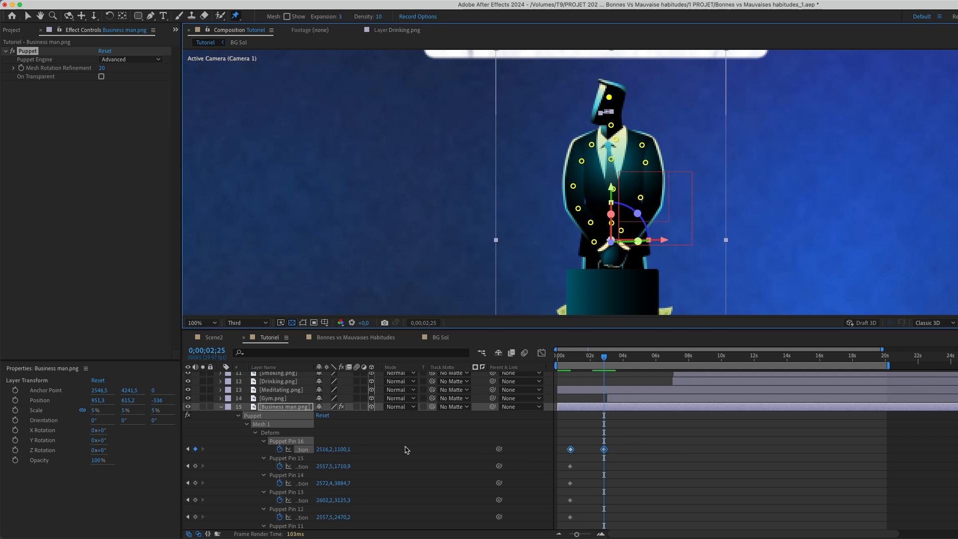
left_click(279, 451, "alt")
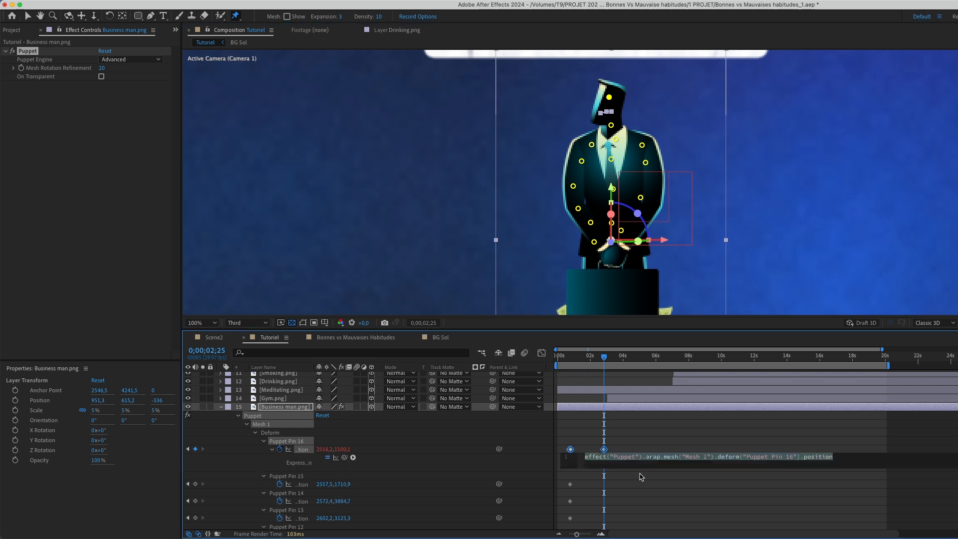
type("loop")
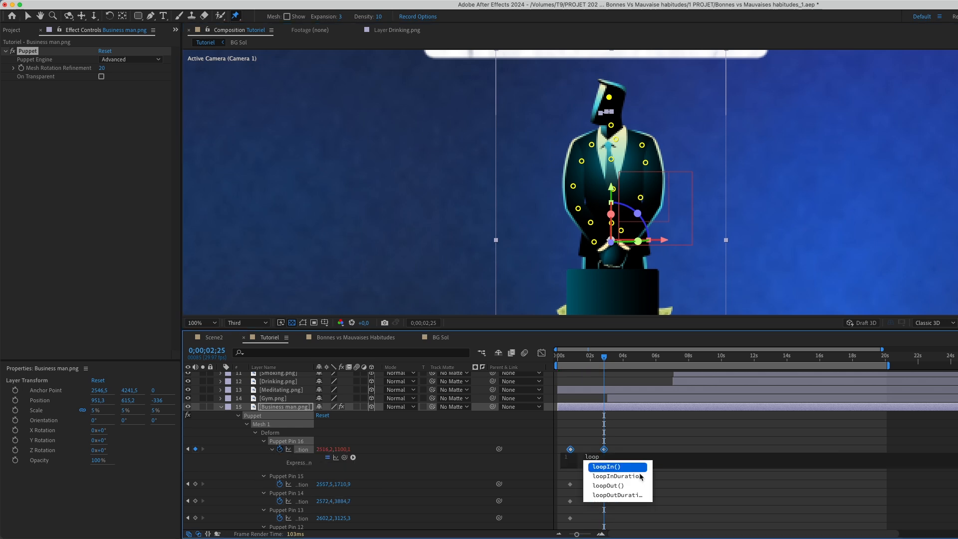
type("o")
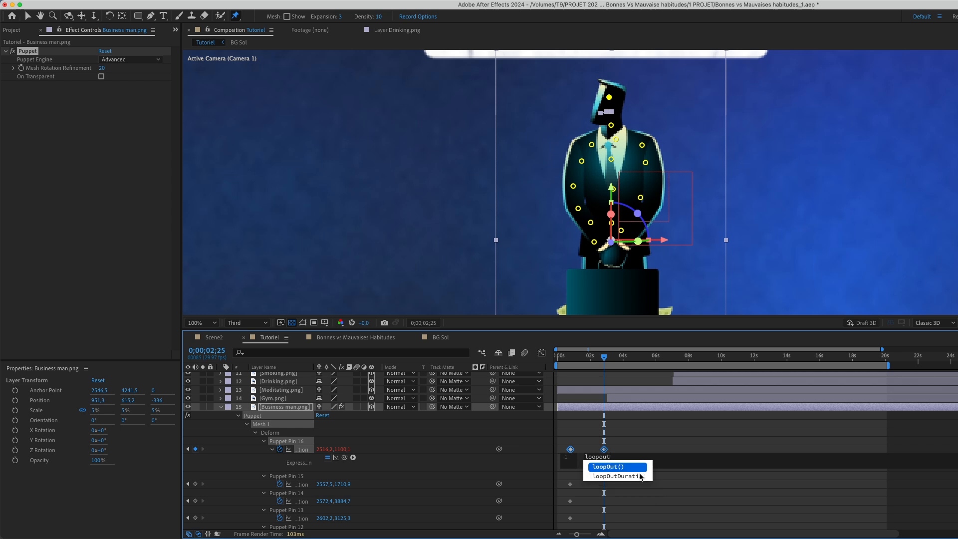
type("ut")
left_click(635, 469)
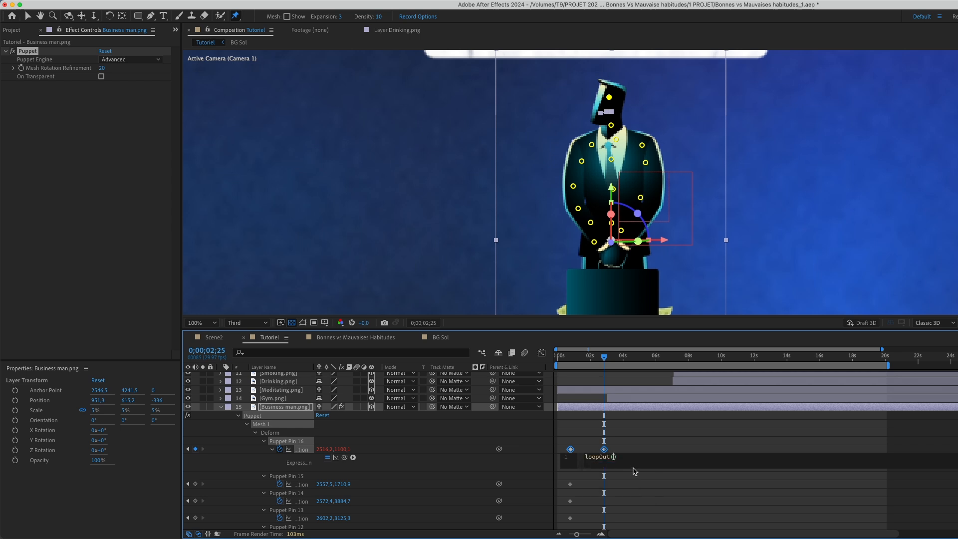
type("\"pin")
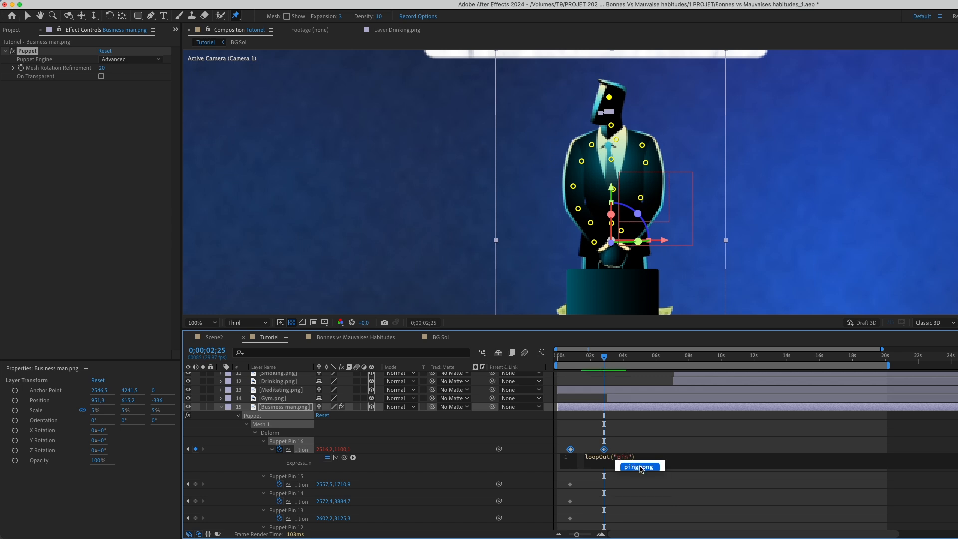
left_click(639, 466)
left_click(666, 457)
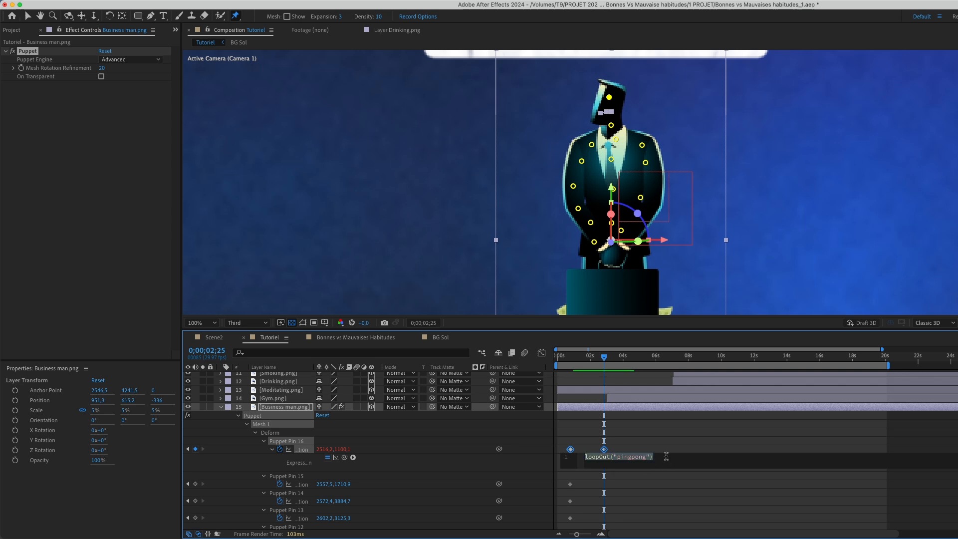
left_click(671, 442)
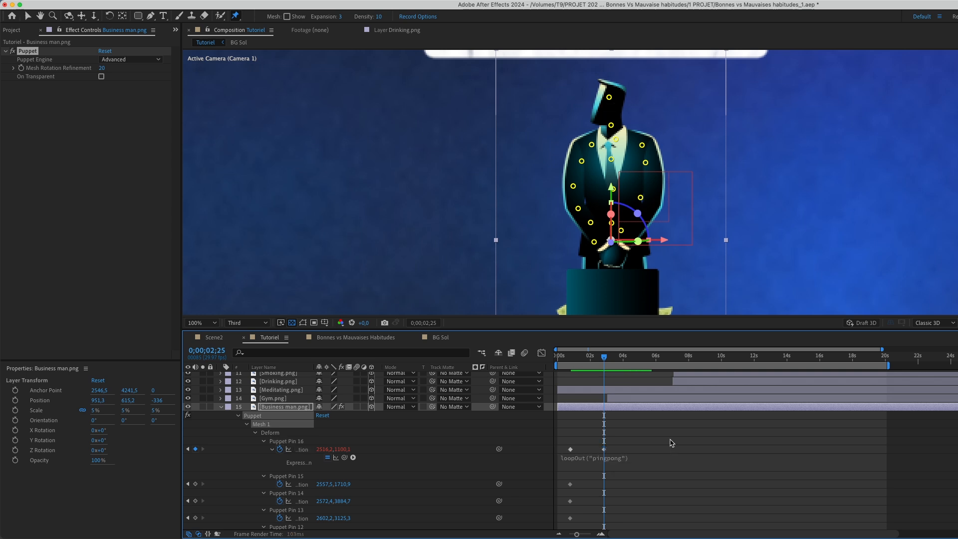
- Move the head pin's second keyframe to about 4.5 seconds, apply Easy Ease to both keyframes, and collapse the businessman layer
mouse_move(584, 350)
left_mouse_down()
mouse_move(597, 351)
mouse_move(563, 352)
mouse_move(629, 368)
mouse_move(579, 365)
left_mouse_up()
left_click(588, 356)
left_click(580, 357)
left_click_drag(640, 433, 567, 454)
key("F9")
left_click_drag(577, 358, 600, 418)
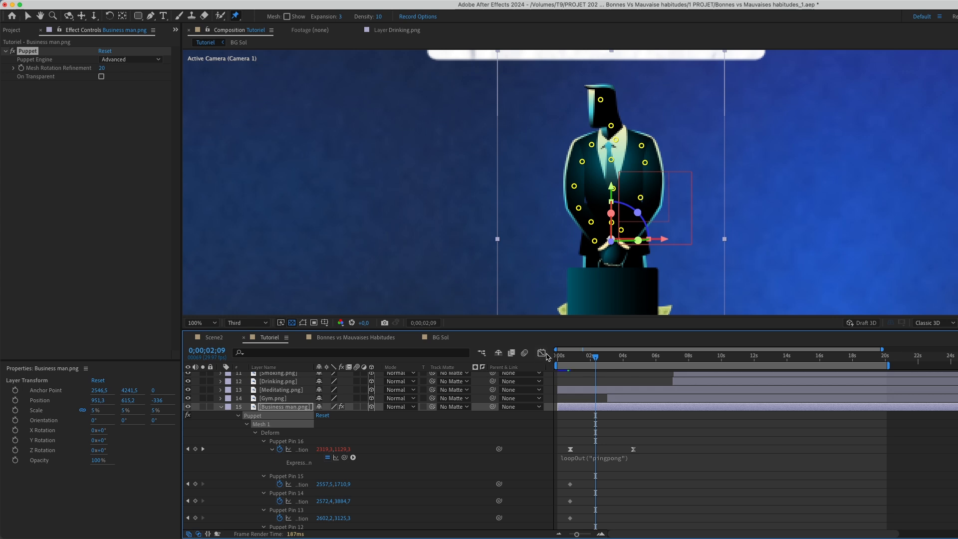
left_click(541, 353)
left_click(542, 354)
left_click(221, 407)
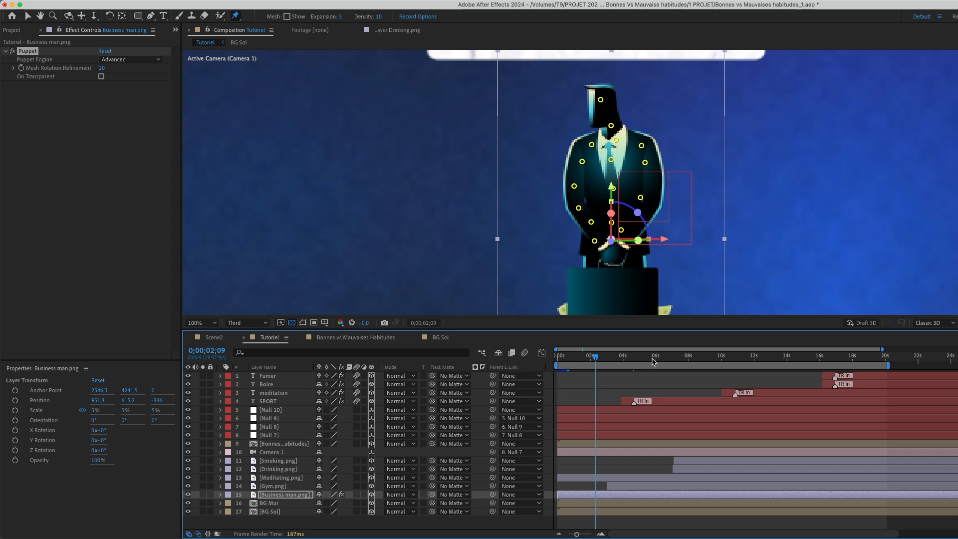
- At 0;00;06;29, select the Gym.png layer and place Puppet pins across the weightlifter's hips and torso
left_click_drag(591, 358, 672, 358)
scroll(648, 199, "down", 2)
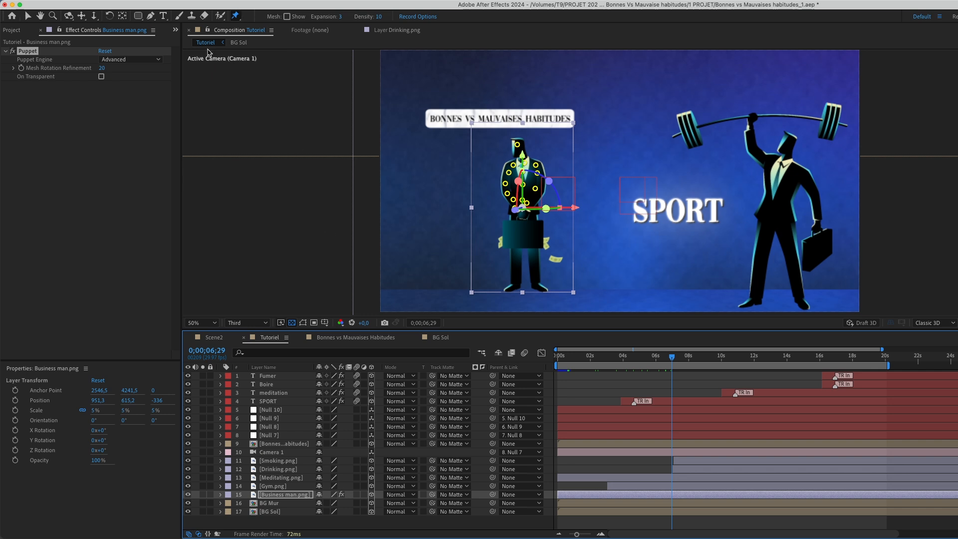
left_click(274, 487)
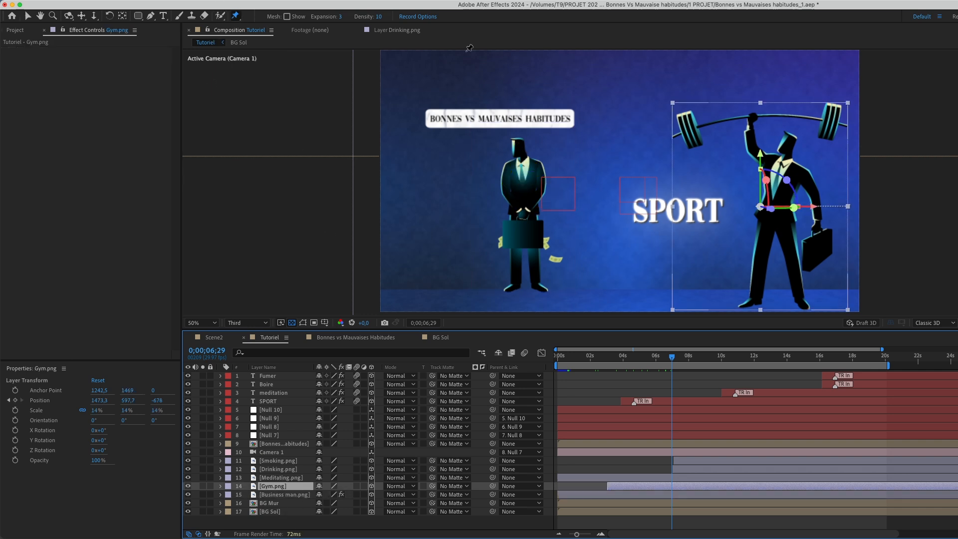
left_click(763, 221)
left_click(783, 225)
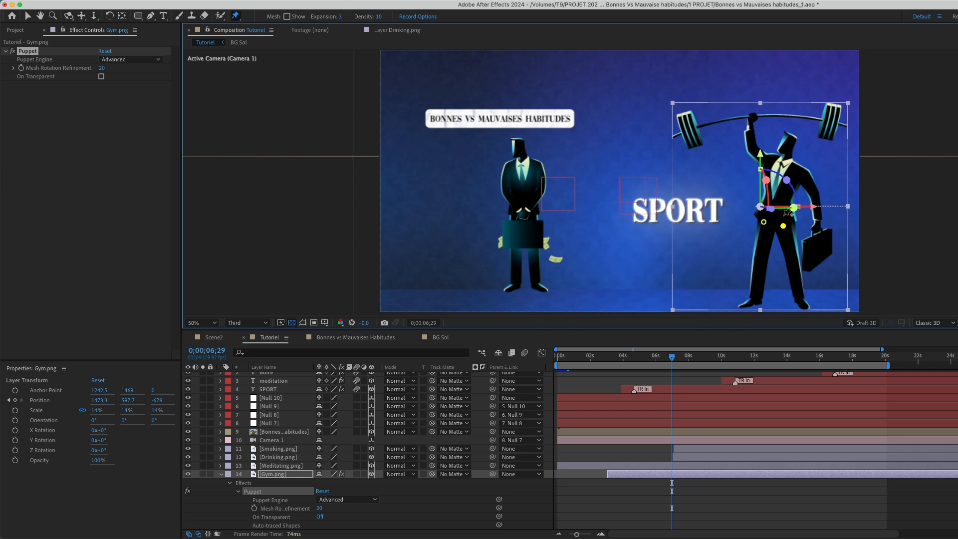
left_click(780, 211)
left_click(766, 196)
left_click(776, 191)
- Add Puppet pins along the weightlifter's shoulders, briefcase arm, raised arm, fist and head, for sixteen pins in all
left_click(791, 175)
left_click(804, 179)
left_click(812, 190)
left_click(818, 210)
left_click(815, 227)
left_click(753, 155)
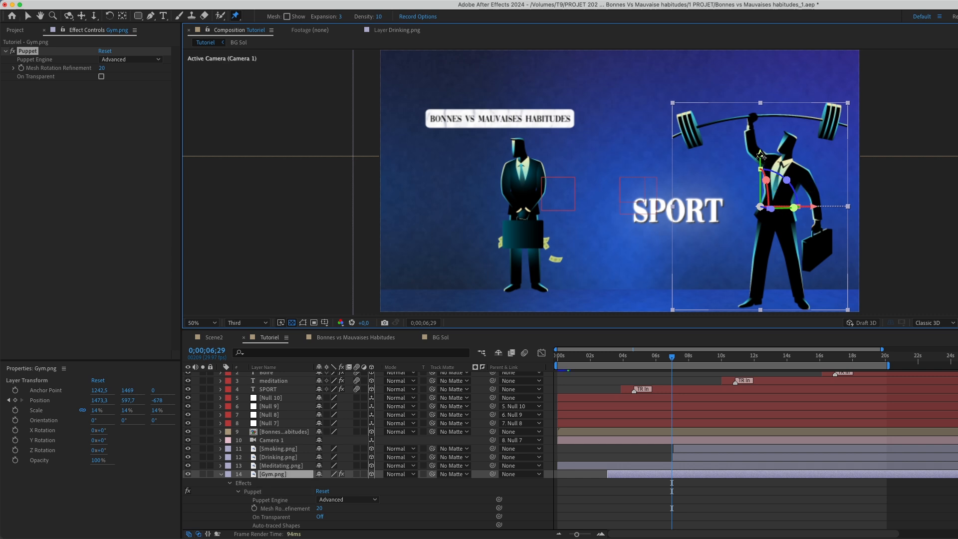
left_click(747, 142)
left_click(748, 128)
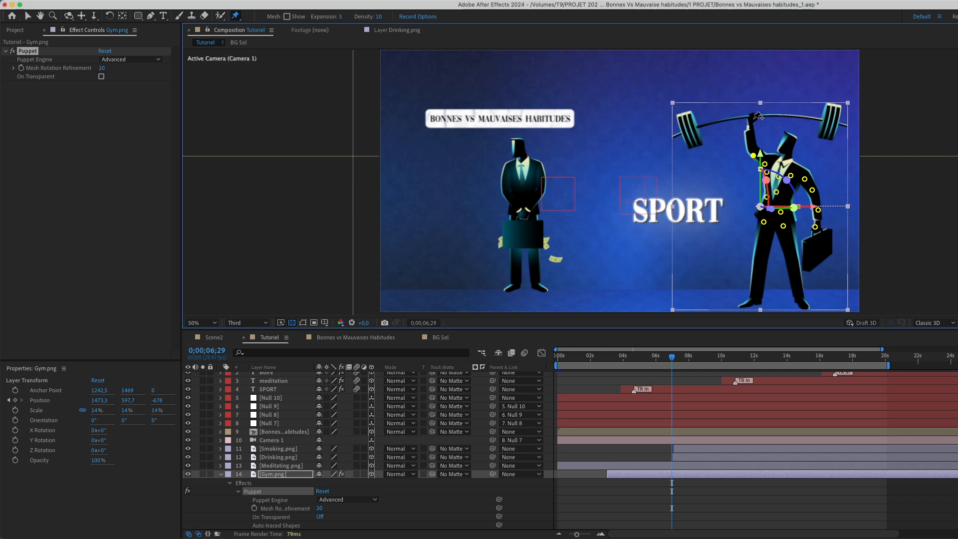
left_click(754, 117)
left_click(787, 143)
- Reveal the position keyframes of all sixteen Gym.png pins and move them back to line up with the layer's second Position keyframe
scroll(261, 505, "down", 2)
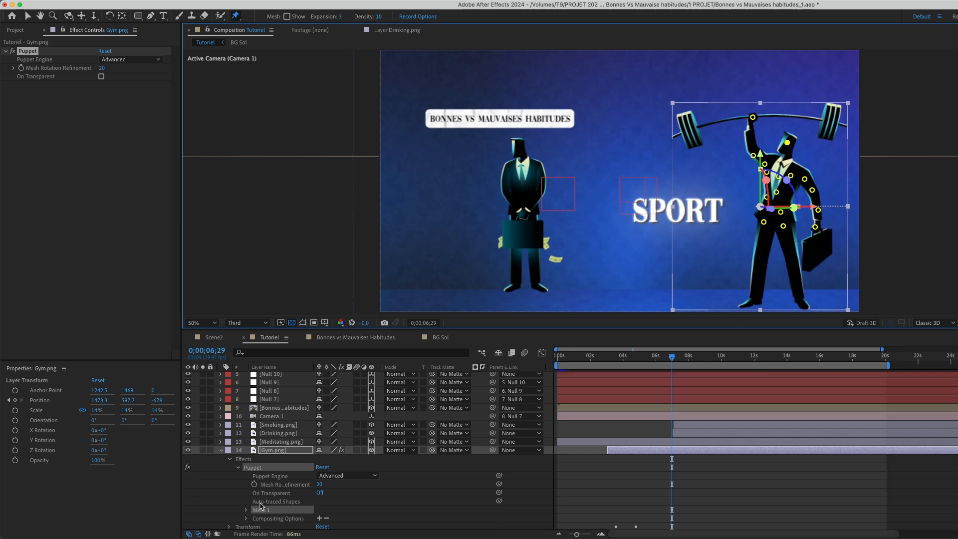
scroll(259, 497, "down", 1)
left_click(247, 483)
scroll(274, 484, "down", 2)
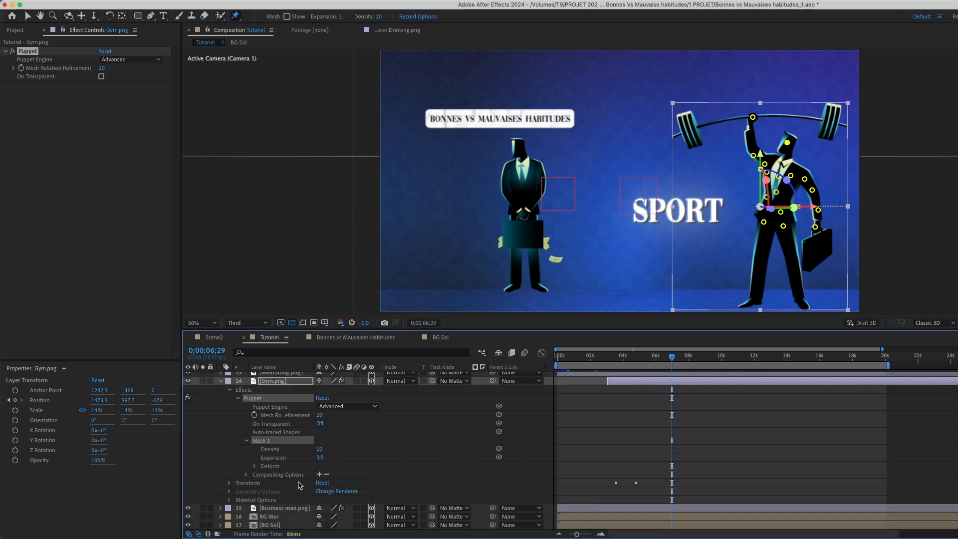
left_click(255, 466)
scroll(260, 469, "down", 3)
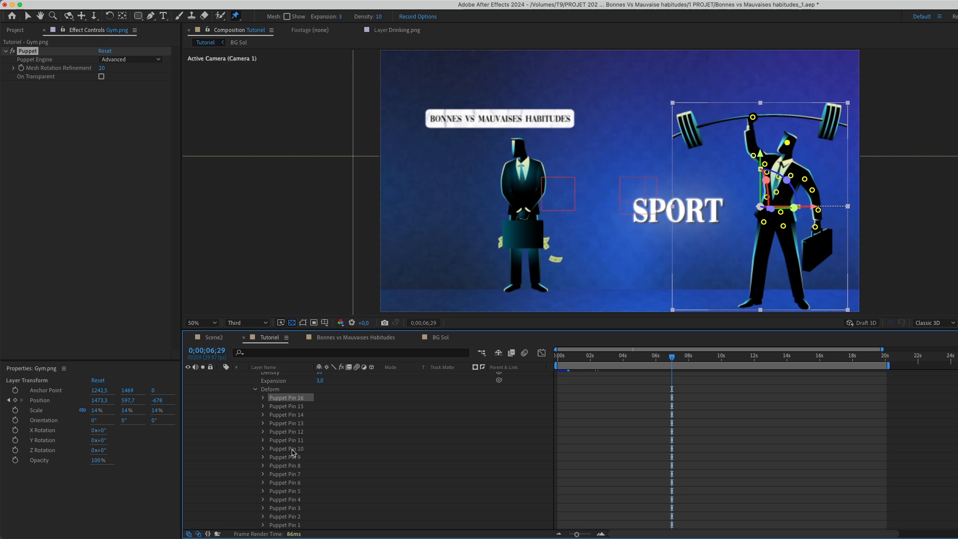
scroll(293, 450, "down", 3)
left_click(287, 466, "shift")
key("u")
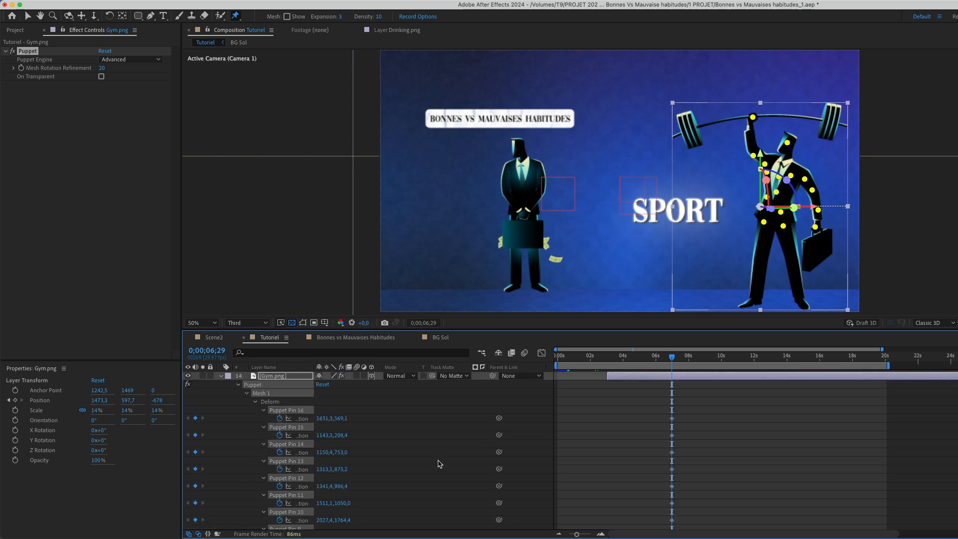
left_click_drag(641, 404, 637, 487)
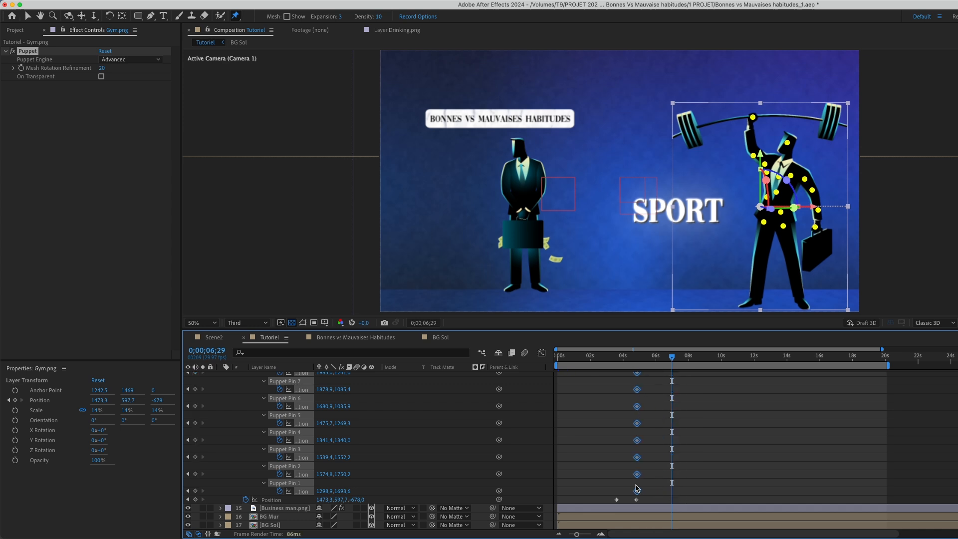
- At 0;00;07;29, pull the raised fist's pin slightly down and left, and shift the briefcase hand's pin slightly right
left_click_drag(673, 361, 688, 361)
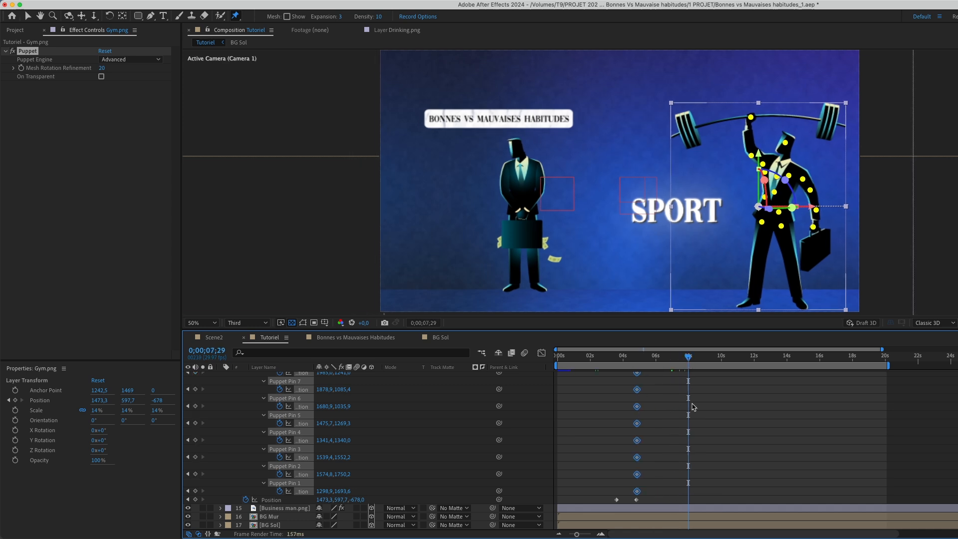
left_click(718, 441)
left_click_drag(750, 117, 742, 133)
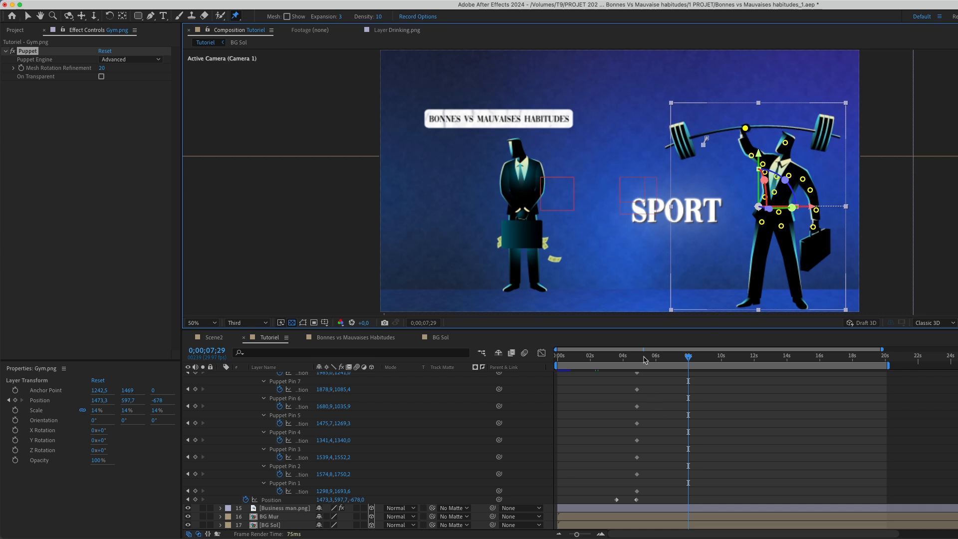
scroll(637, 401, "up", 3)
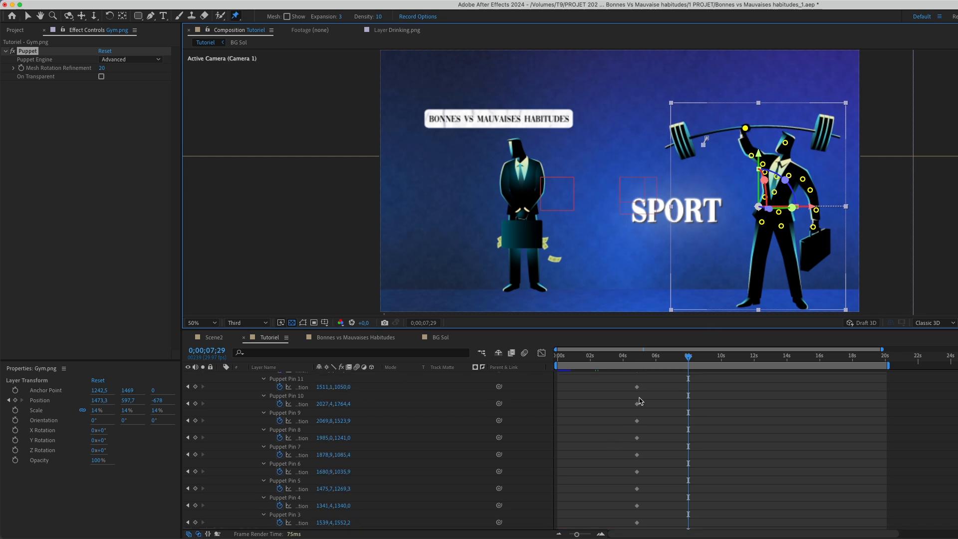
scroll(669, 442, "up", 4)
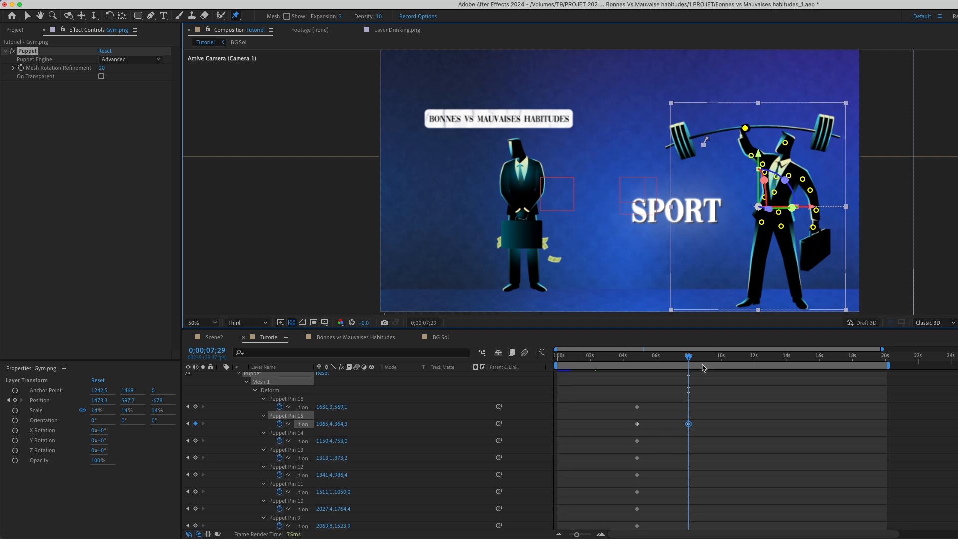
left_click_drag(817, 214, 819, 228)
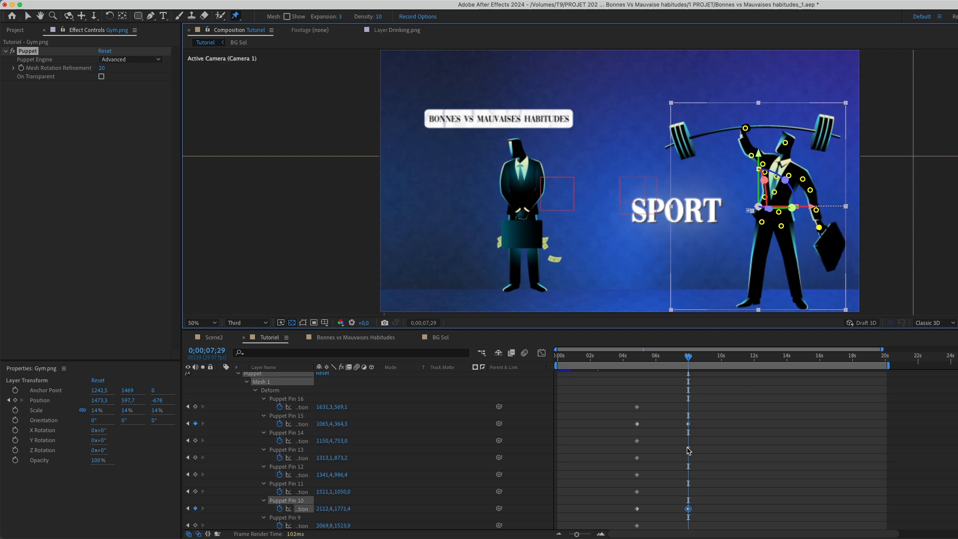
- Add the expression loopOut("pingpong") to the positions of Gym.png's Puppet Pin 15 and Puppet Pin 10
left_click(279, 424, "alt")
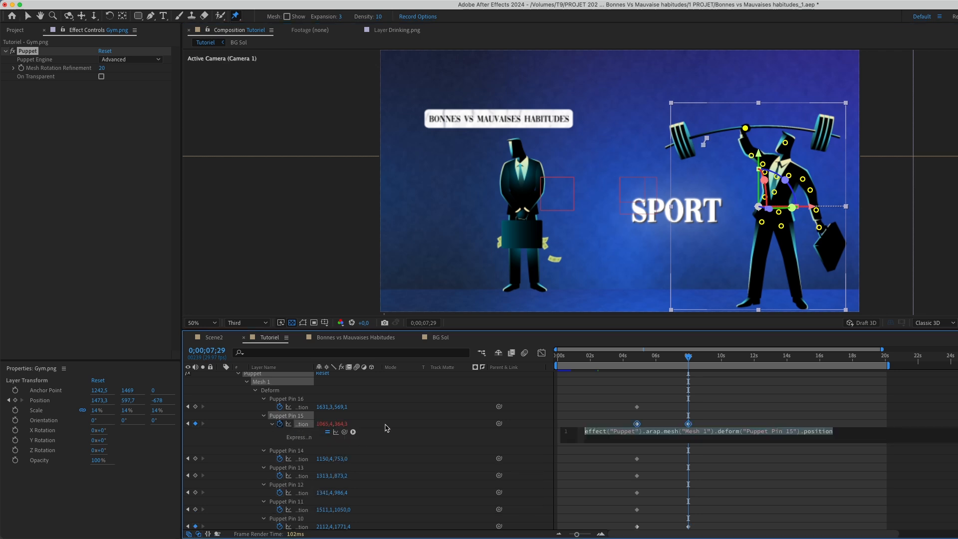
type("loopOut(\"pingpong\")")
left_click(712, 398)
scroll(705, 439, "down", 2)
left_click_drag(700, 500, 628, 493)
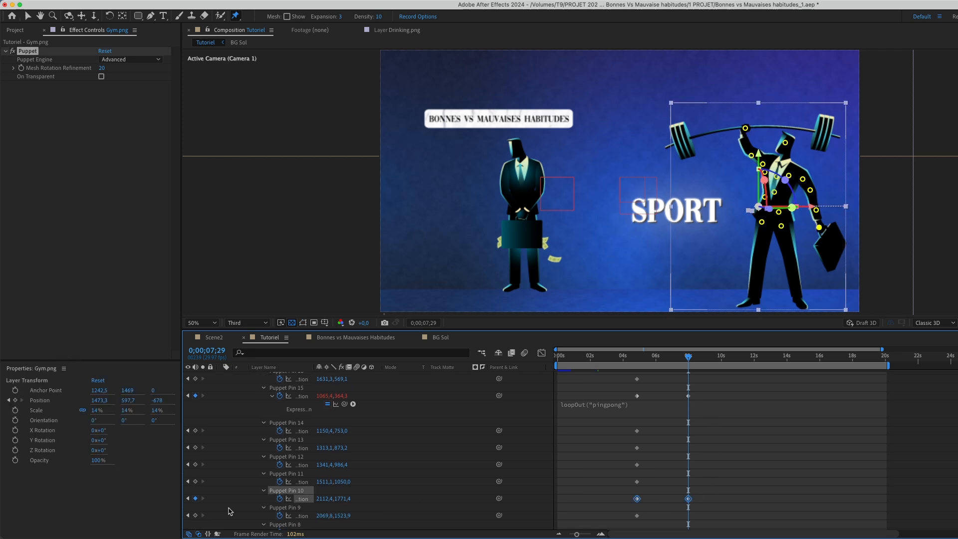
left_click(280, 498, "alt")
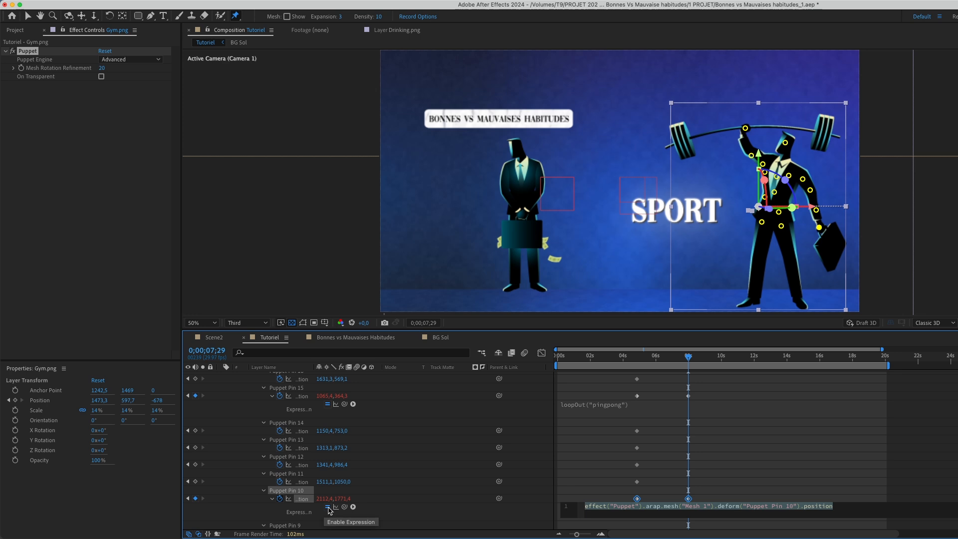
type("loopOut(\"pingpong\")")
left_click(728, 435)
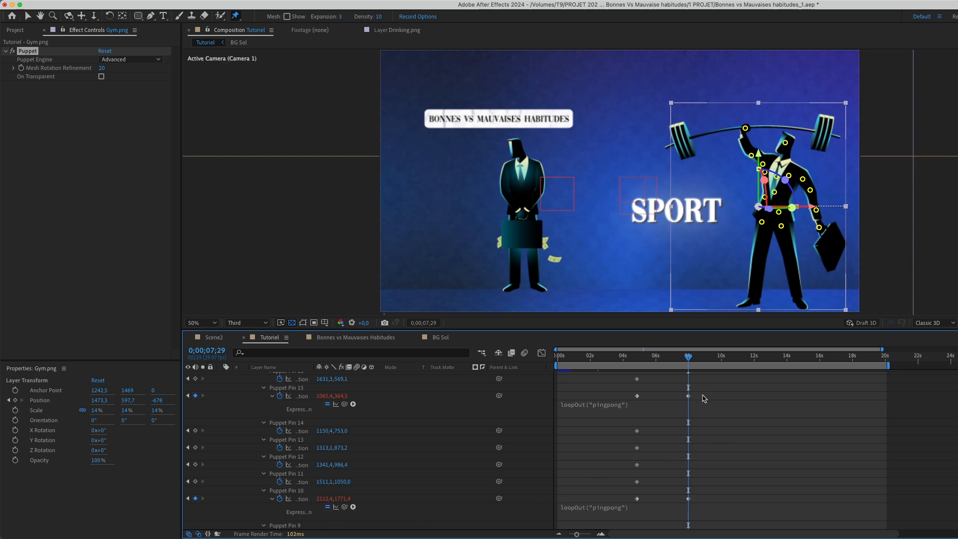
- Apply Easy Ease to the keyframes of Puppet Pin 15 and Puppet Pin 10, and scrub ahead to 0;00;10;17
left_click_drag(701, 393, 633, 405)
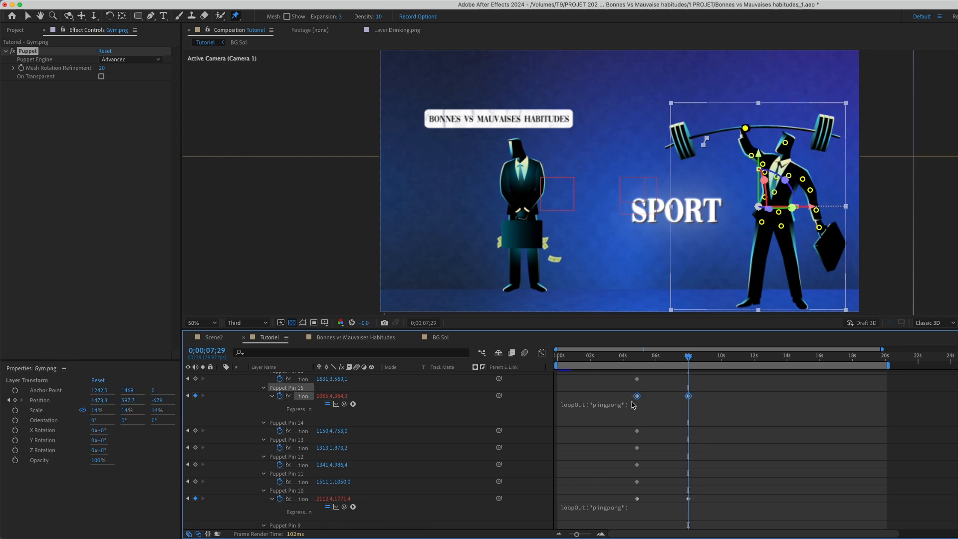
key("F9")
left_click_drag(707, 486, 630, 515)
key("F9")
left_click_drag(675, 362, 732, 383)
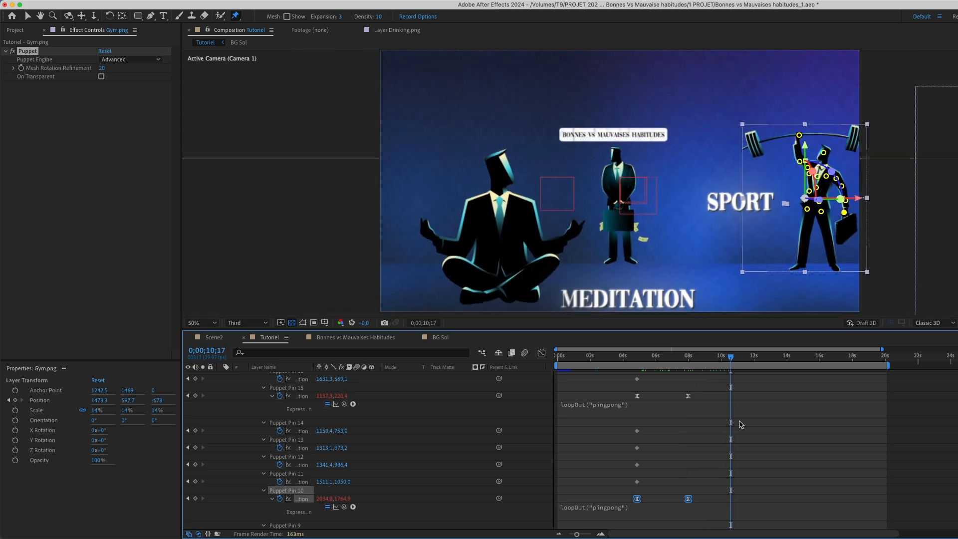
left_click(725, 433)
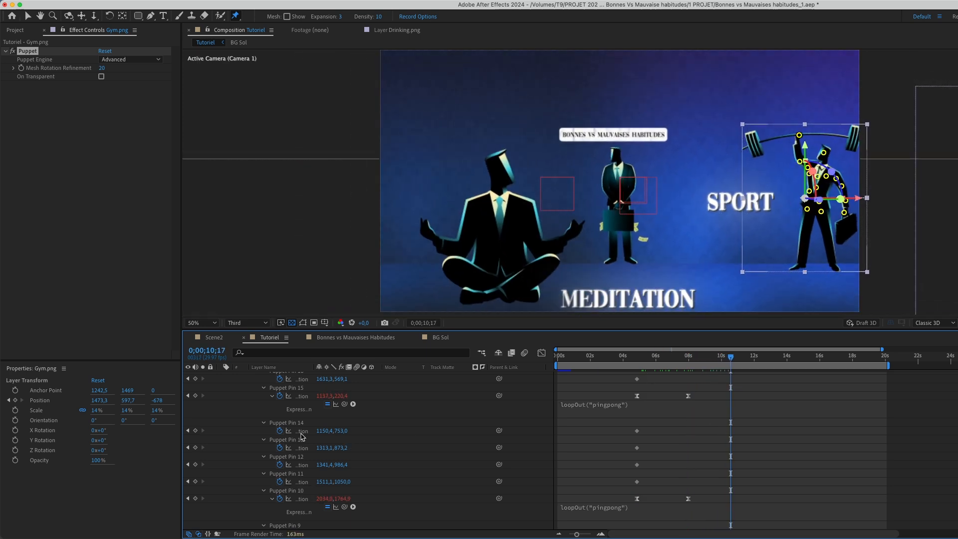
- Collapse Gym.png and, at 0;00;10;17, place fourteen puppet pins on Meditating.png around the torso, at the neck and on the head
scroll(301, 437, "up", 5)
left_click(224, 444)
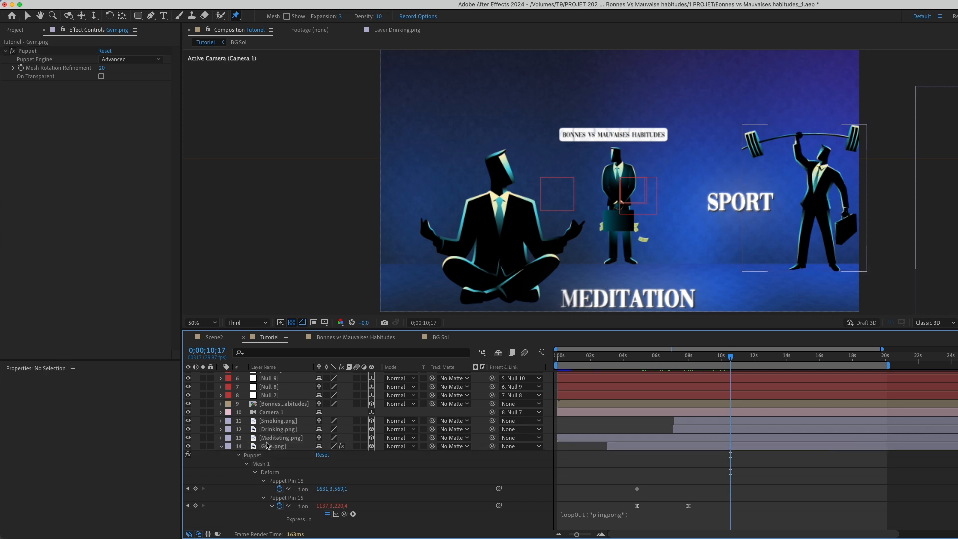
left_click(222, 448)
left_click(280, 477)
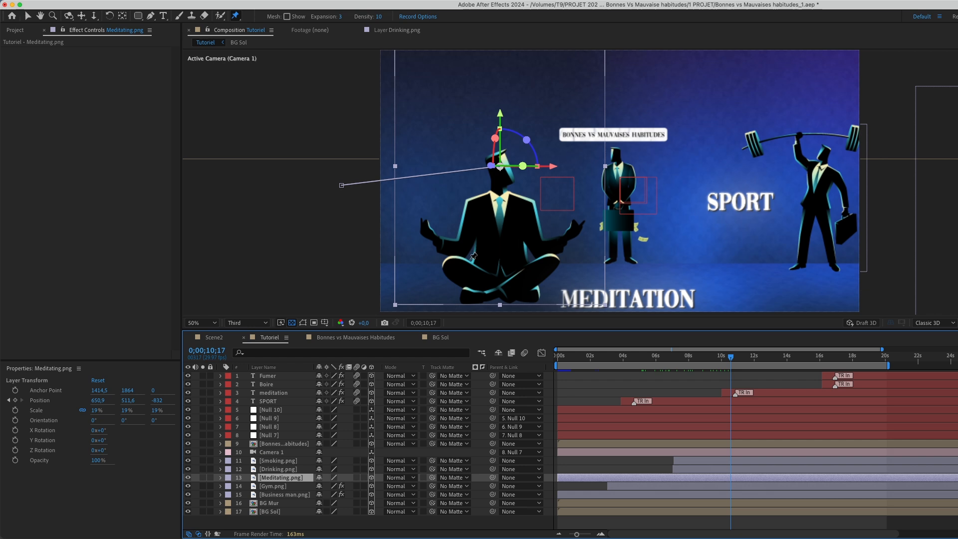
left_click(474, 208)
left_click(491, 201)
left_click(515, 203)
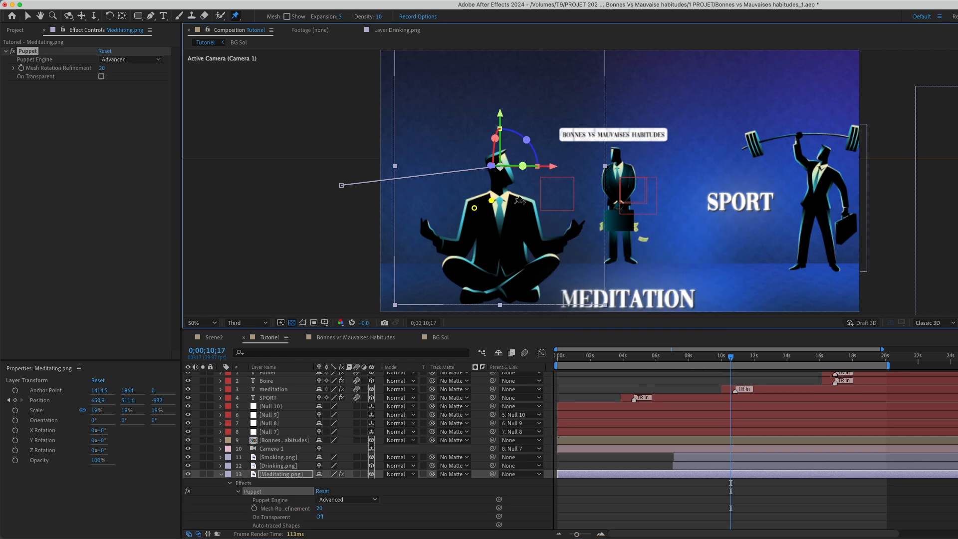
left_click(526, 207)
left_click(527, 225)
left_click(525, 242)
left_click(507, 242)
left_click(496, 247)
left_click(485, 246)
left_click(472, 230)
left_click(469, 214)
left_click(499, 219)
left_click(501, 173)
left_click(497, 158)
- Select all fourteen puppet pins of Meditating.png and reveal their position keyframes
scroll(624, 479, "down", 3)
left_click(245, 457)
scroll(355, 466, "down", 1)
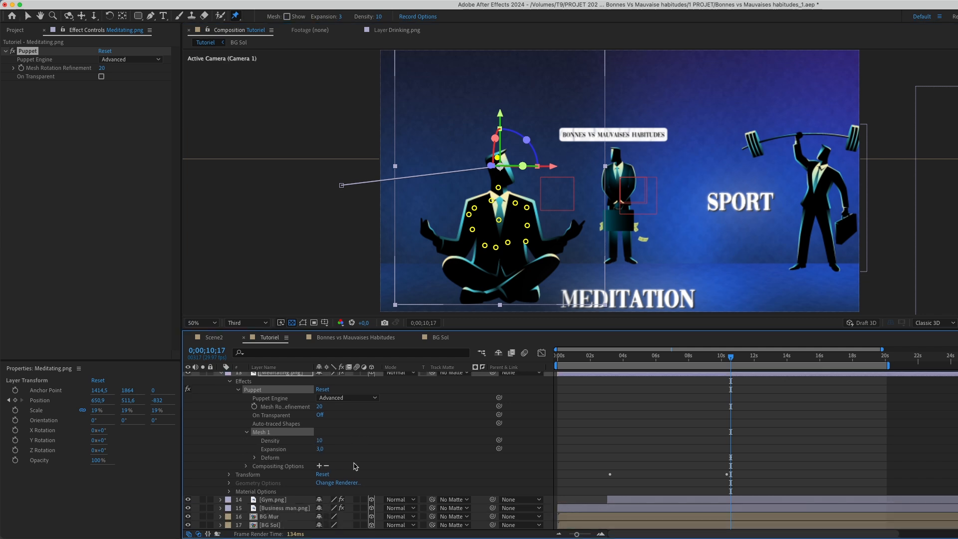
left_click(255, 458)
scroll(328, 439, "up", 2)
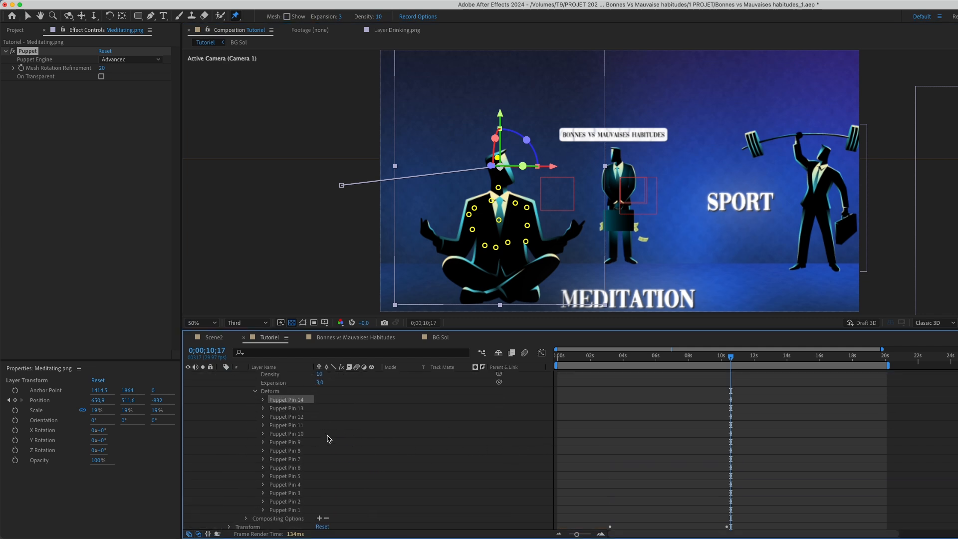
left_click(298, 509, "shift")
key("u")
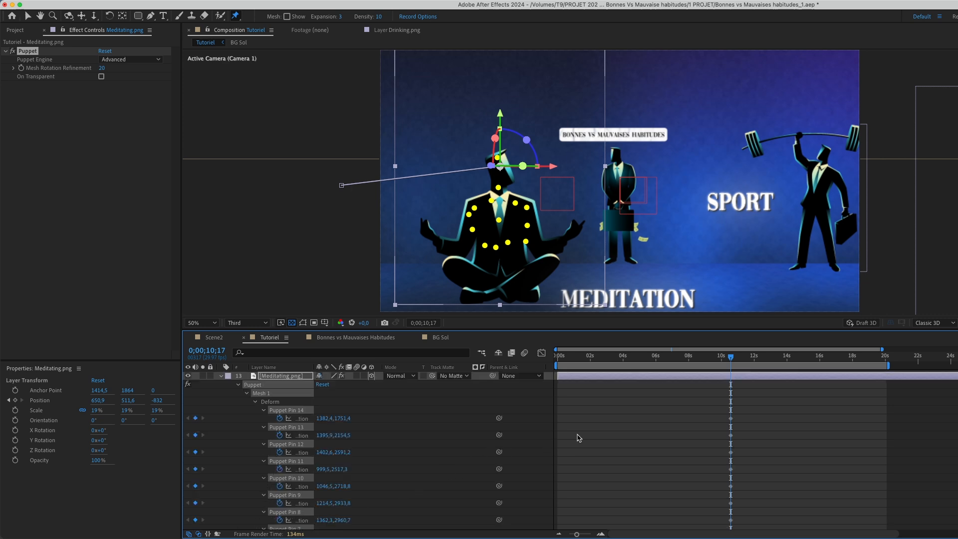
- Move all fourteen Meditating.png pin keyframes back to between the 06s and 08s marks, then deselect them
scroll(704, 416, "up", 1)
left_click_drag(711, 402, 695, 483)
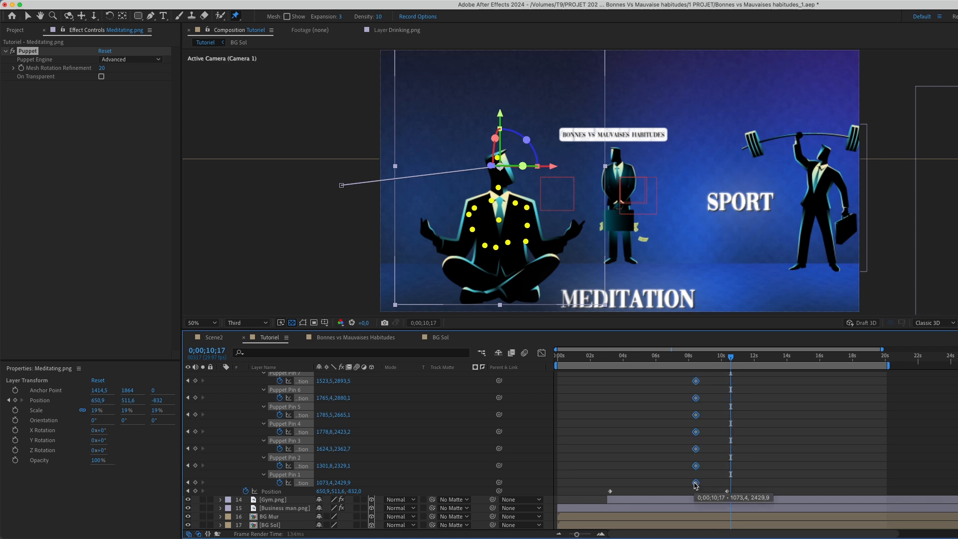
left_click_drag(695, 483, 662, 483)
scroll(472, 429, "up", 3)
left_click(736, 427)
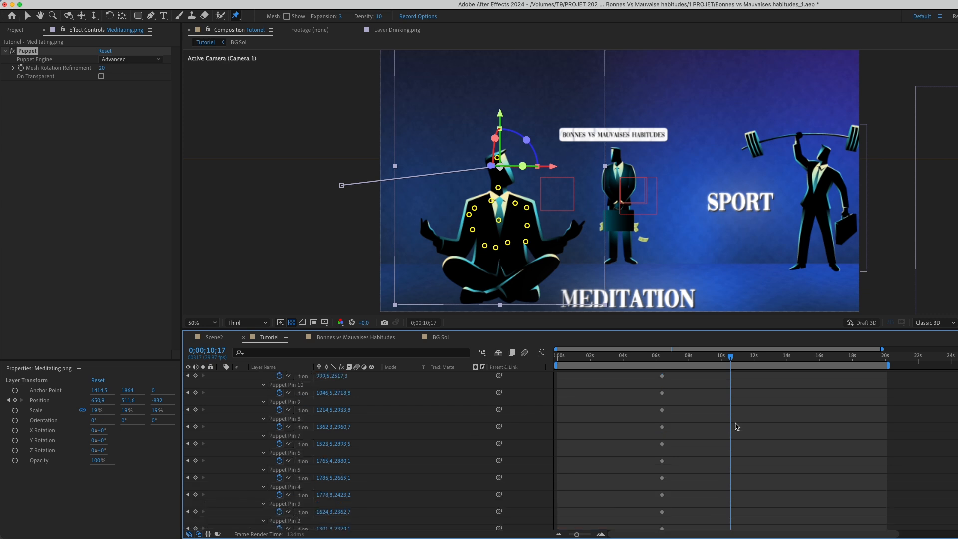
- At 0;00;10;17, pull the meditating figure's head pin left and slightly down, and add loopOut("pingpong") to Puppet Pin 14's position
left_click_drag(497, 158, 485, 161)
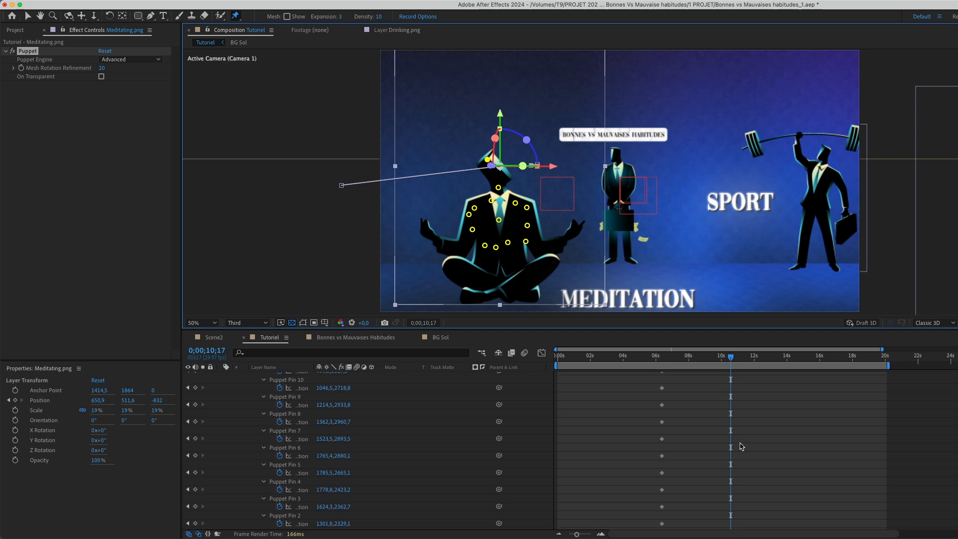
scroll(741, 446, "up", 5)
left_click_drag(742, 403, 655, 419)
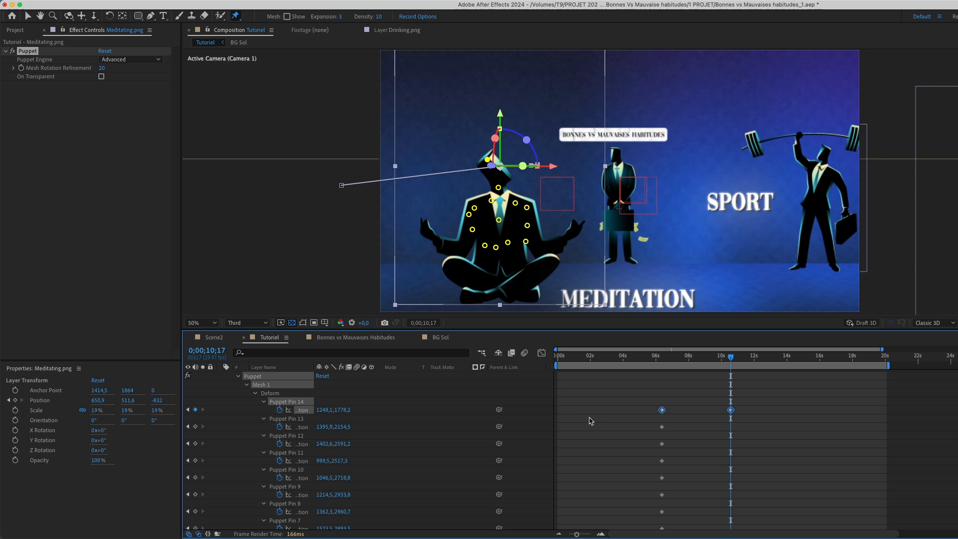
left_click(280, 410, "alt")
type("loopOut(\"pingpong\")")
left_click(600, 455)
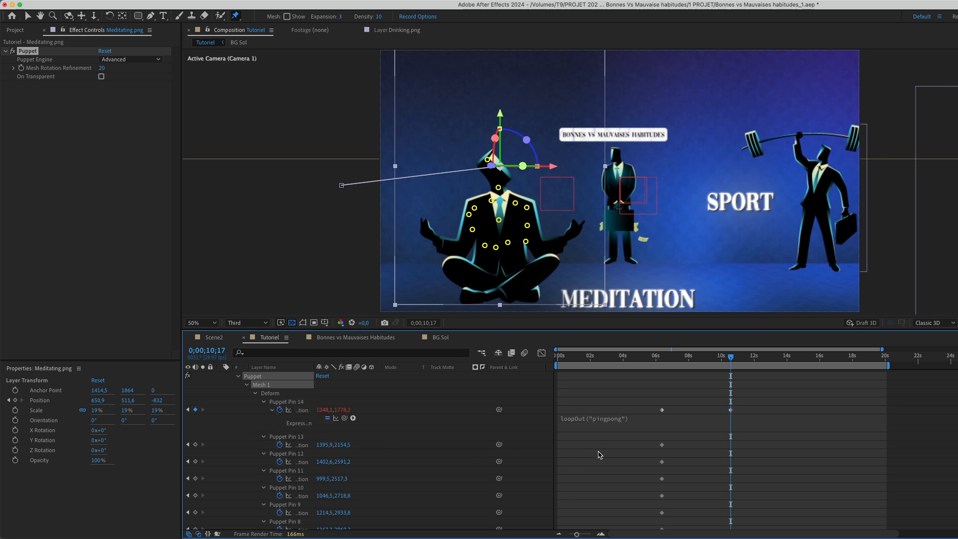
- Apply Easy Ease to both keyframes of Meditating.png's Puppet Pin 14 and scrub through the head movement
left_click_drag(685, 359, 648, 413)
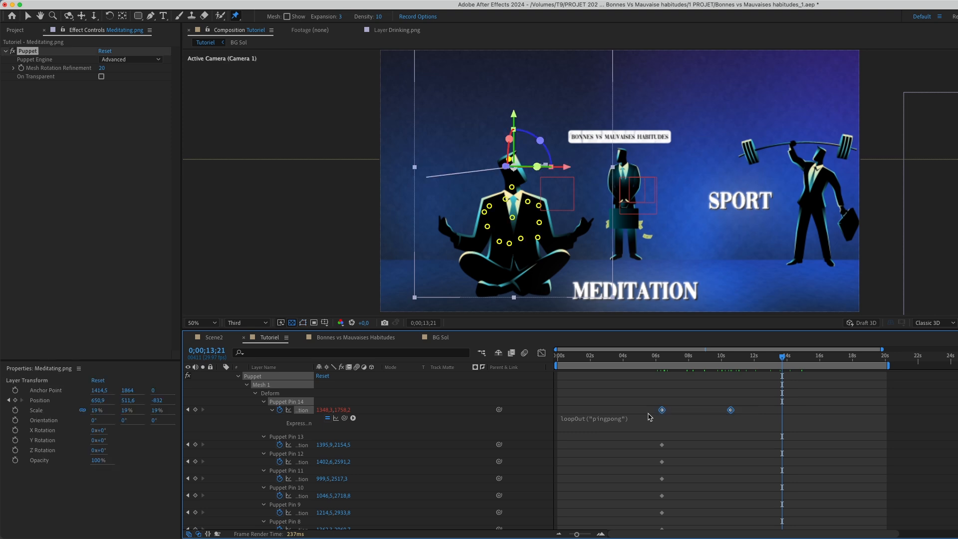
key("F9")
left_click_drag(660, 355, 717, 357)
- Collapse Meditating.png and, at 0;00;17;18, place sixteen puppet pins on Drinking.png's torso, arms, glass hand, neck and head
scroll(258, 437, "up", 5)
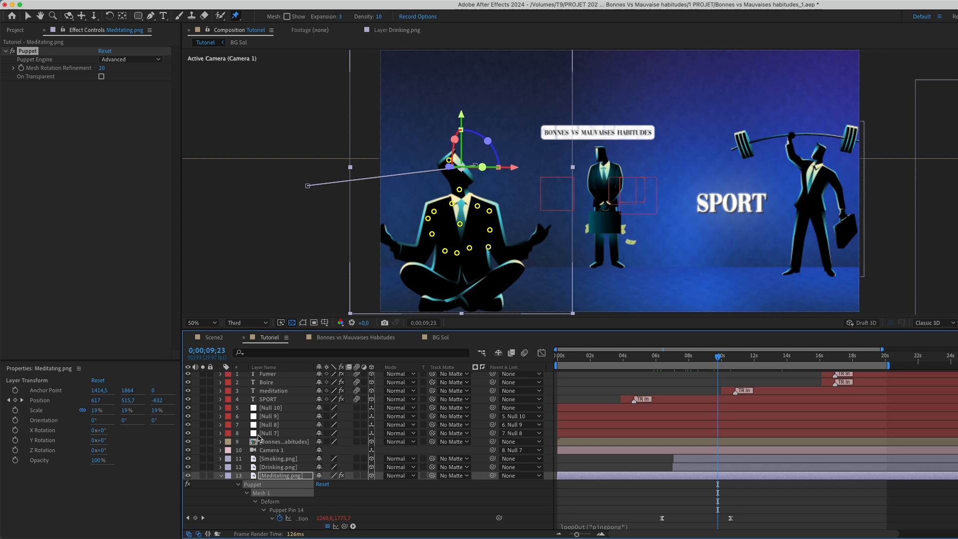
left_click(221, 479)
left_click(273, 469)
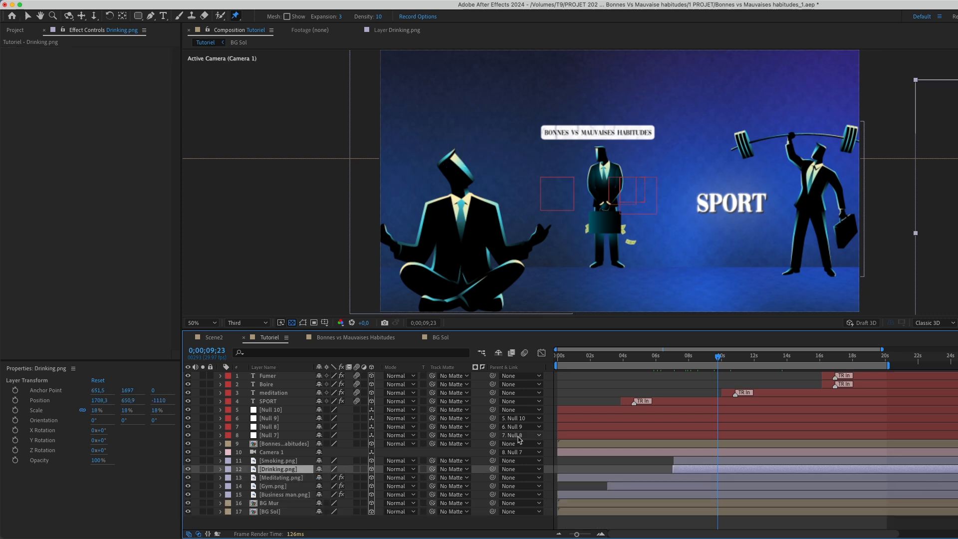
left_click_drag(719, 362, 734, 362)
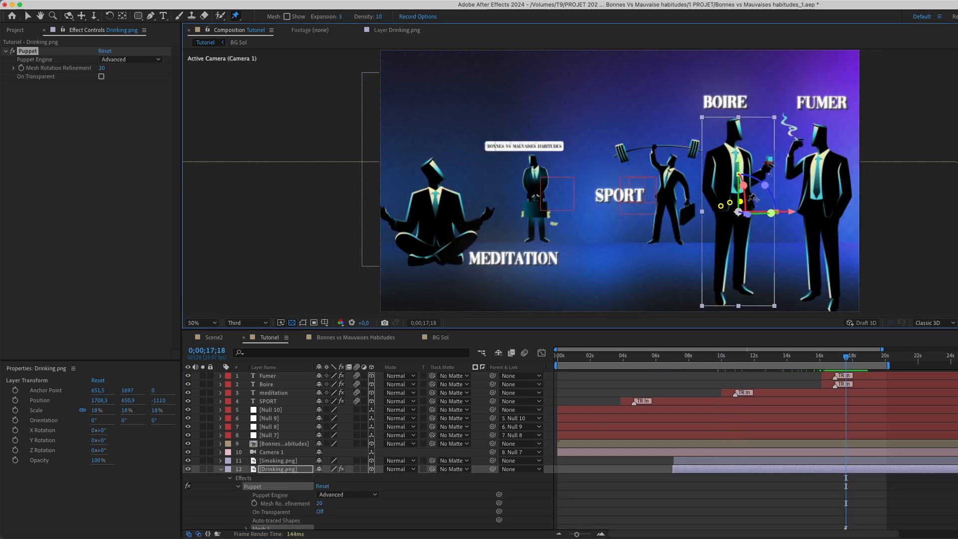
left_click(747, 200)
left_click(746, 184)
left_click(755, 176)
left_click(769, 165)
left_click(710, 193)
left_click(718, 157)
left_click(732, 159)
left_click(731, 141)
left_click(735, 122)
- Select all sixteen puppet pins of Drinking.png and reveal their position keyframes
scroll(302, 506, "down", 3)
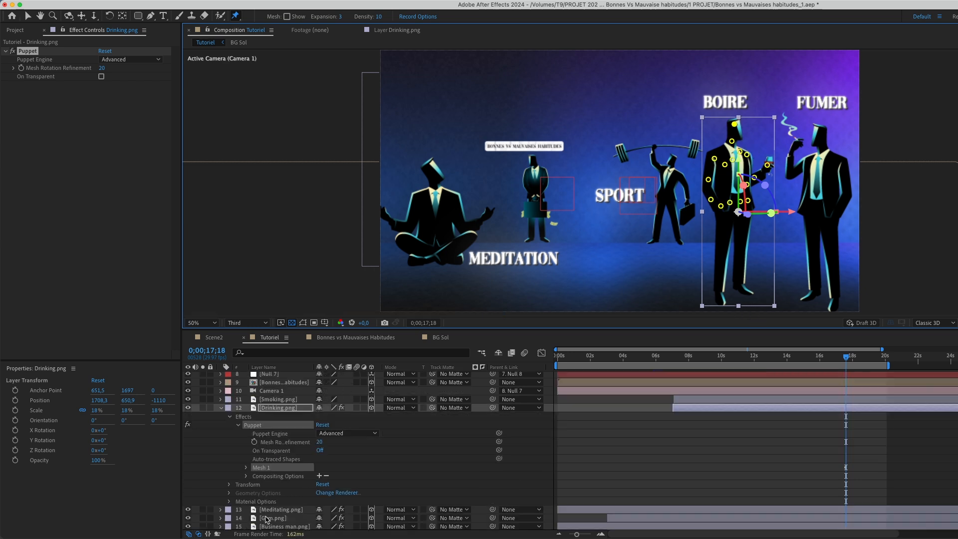
left_click(246, 467)
scroll(801, 465, "down", 2)
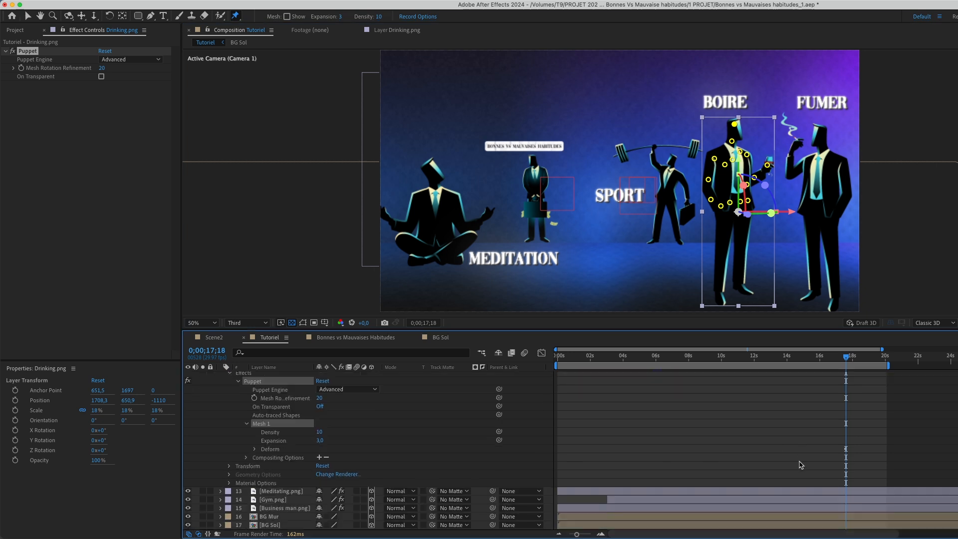
left_click(256, 450)
scroll(818, 439, "down", 2)
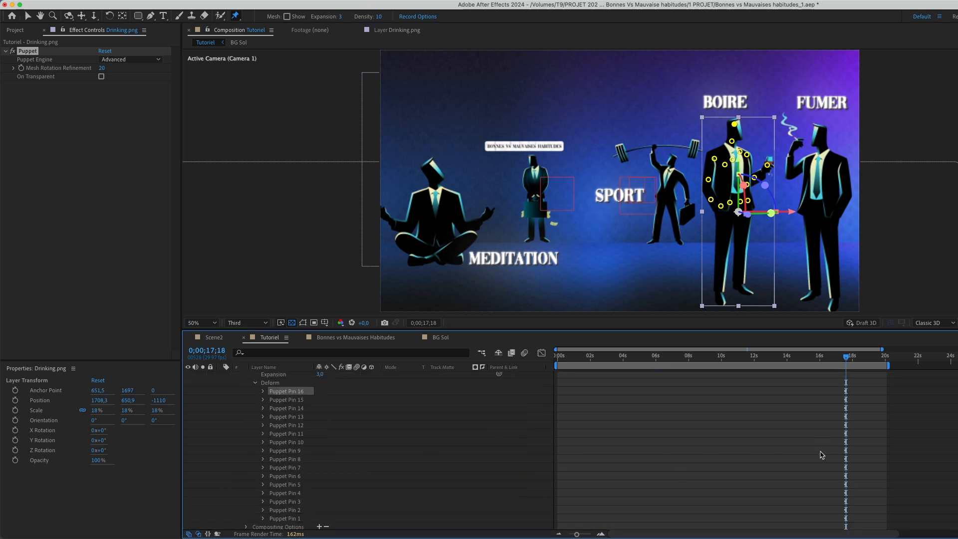
left_click_drag(824, 385, 866, 533)
scroll(860, 525, "down", 2)
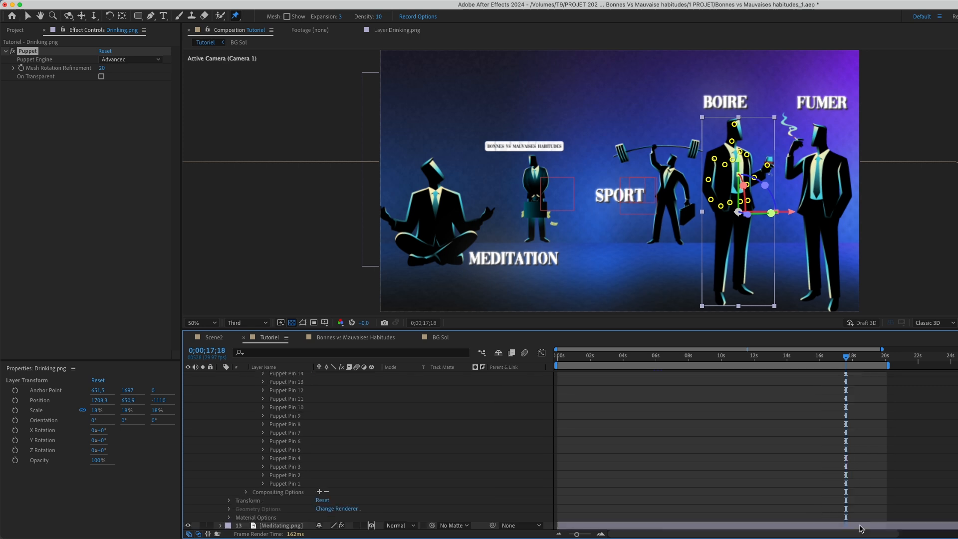
left_click(293, 481)
scroll(295, 464, "up", 2)
left_click(300, 409, "shift")
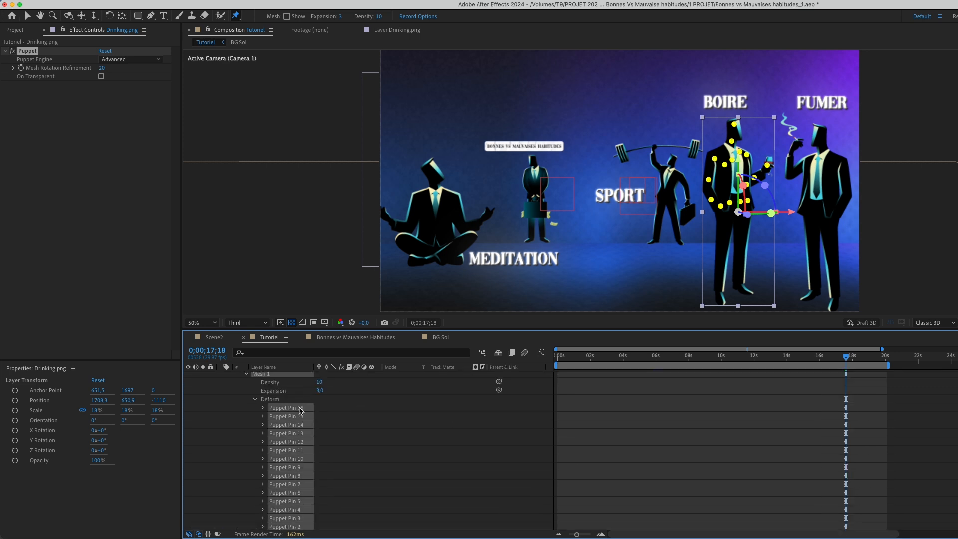
key("u")
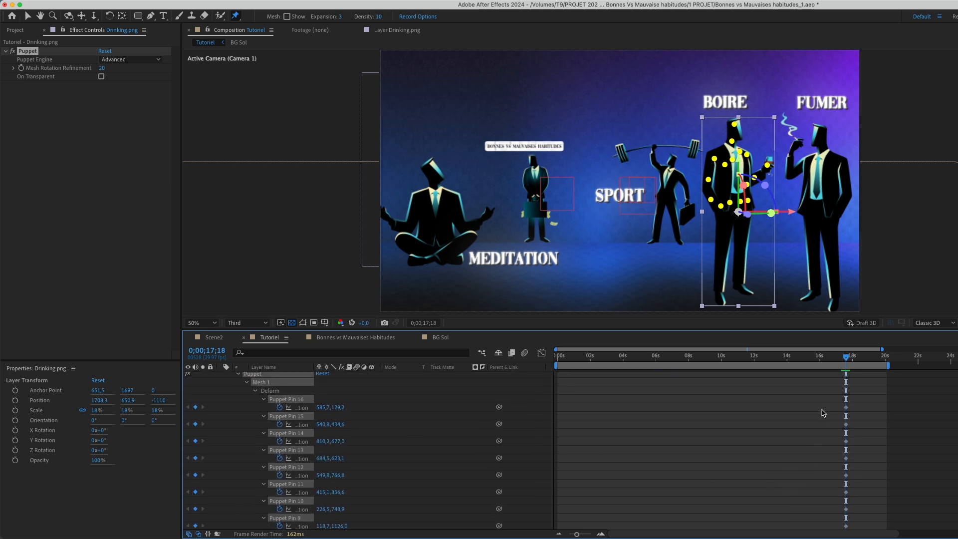
- Move the Drinking.png pin keyframes back to about 14s; at 0;00;17;18, shift the glass hand's pin right and down and the head pin left
left_click_drag(827, 388, 787, 484)
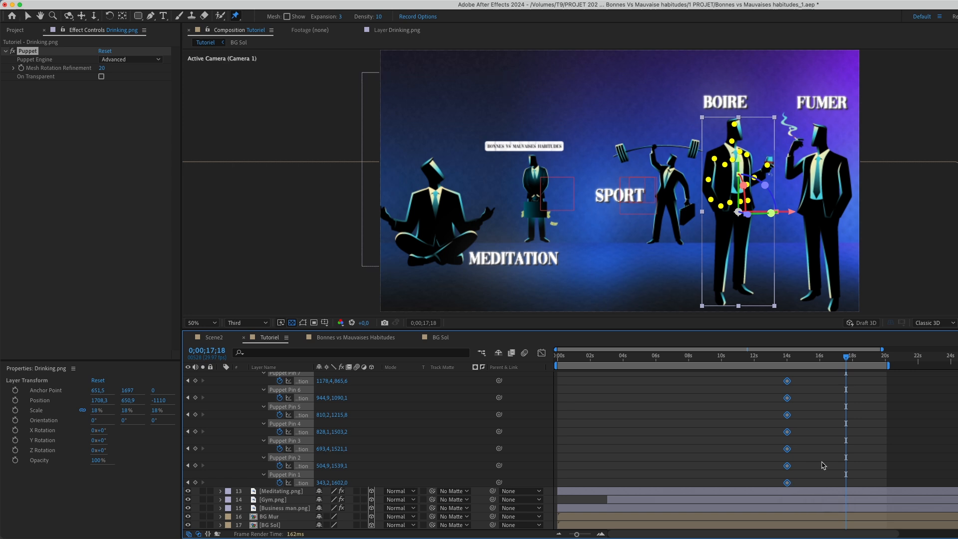
left_click(825, 465)
left_click_drag(769, 169, 772, 173)
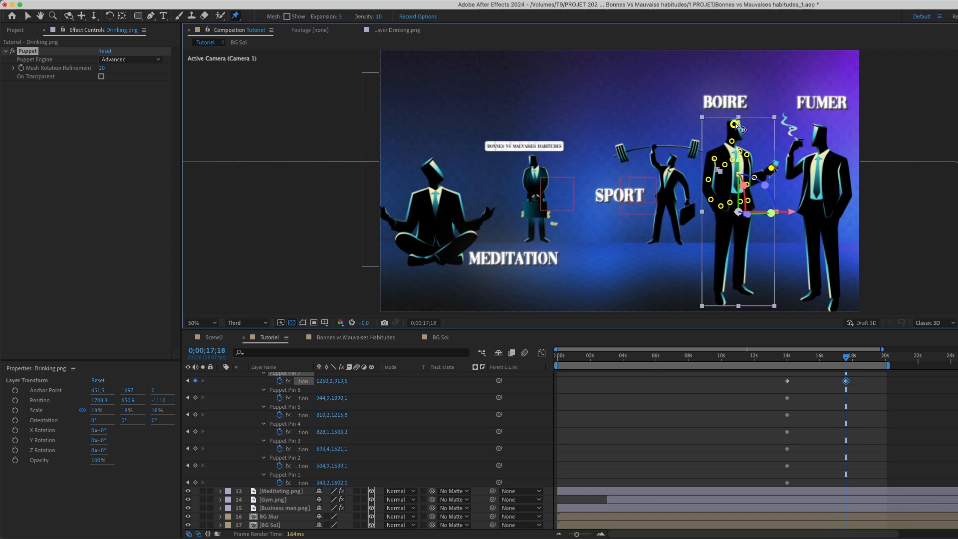
left_click_drag(737, 126, 730, 124)
- Add the expression loopOut("pingpong") to the position of Drinking.png's Puppet Pin 7 and apply Easy Ease to its two keyframes
scroll(868, 394, "up", 3)
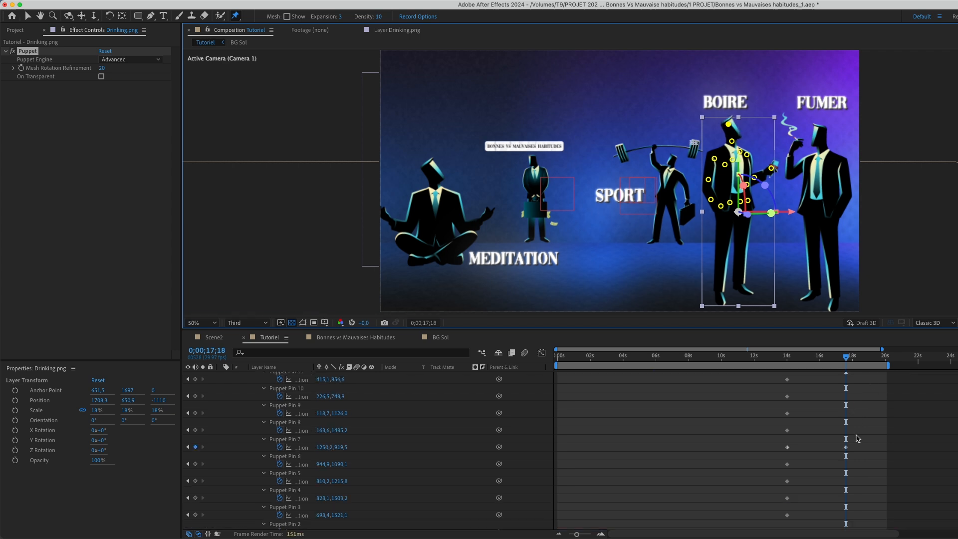
left_click_drag(853, 440, 758, 461)
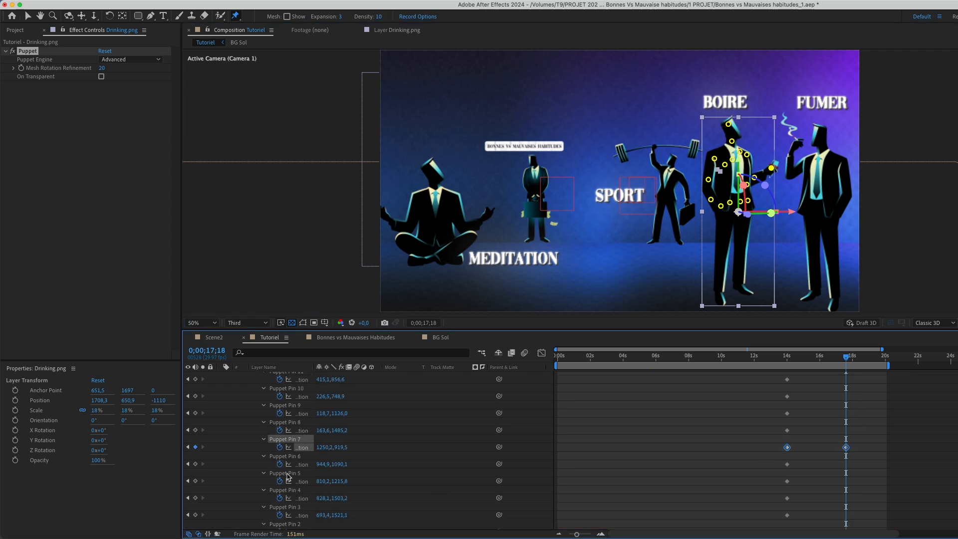
left_click(280, 448, "alt")
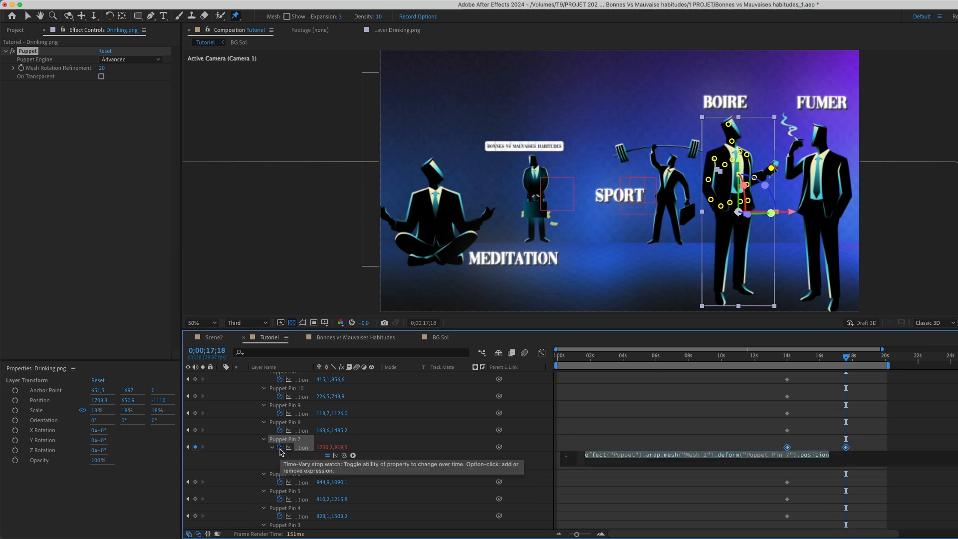
type("loopOut(\"pingpong\")")
left_click(630, 445)
scroll(731, 443, "up", 3)
left_click_drag(763, 499, 858, 501)
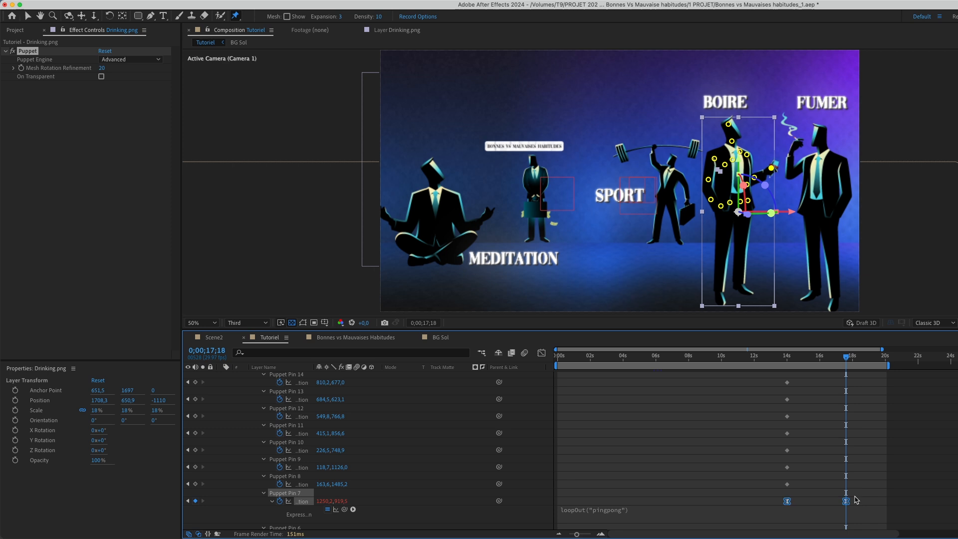
- Loop Drinking.png's Puppet Pin 16 position with loopOut("pingpong"), apply Easy Ease to its two keyframes, and scrub ahead to 0;00;22;06
scroll(855, 499, "up", 5)
left_click_drag(779, 417, 848, 431)
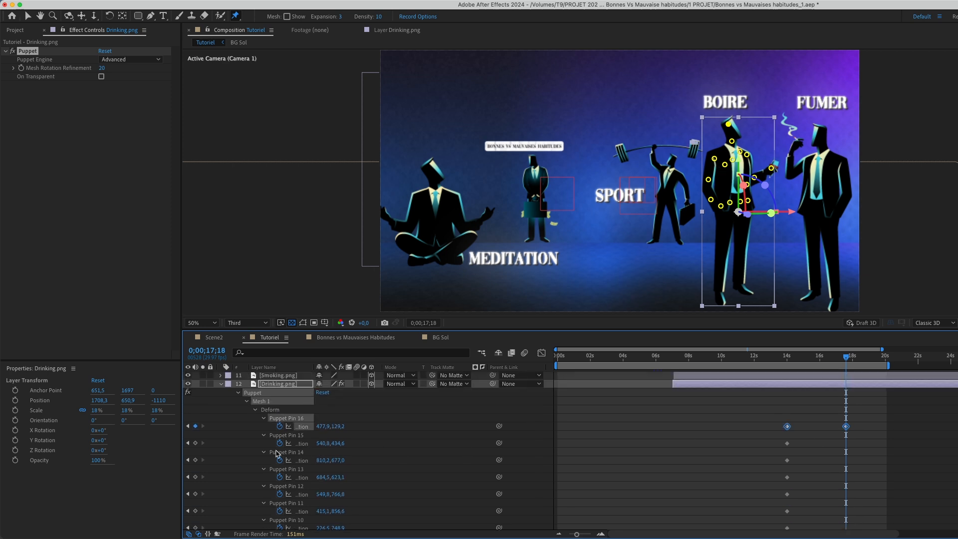
left_click(280, 427, "alt")
type("loopOut(\"pingpong\")")
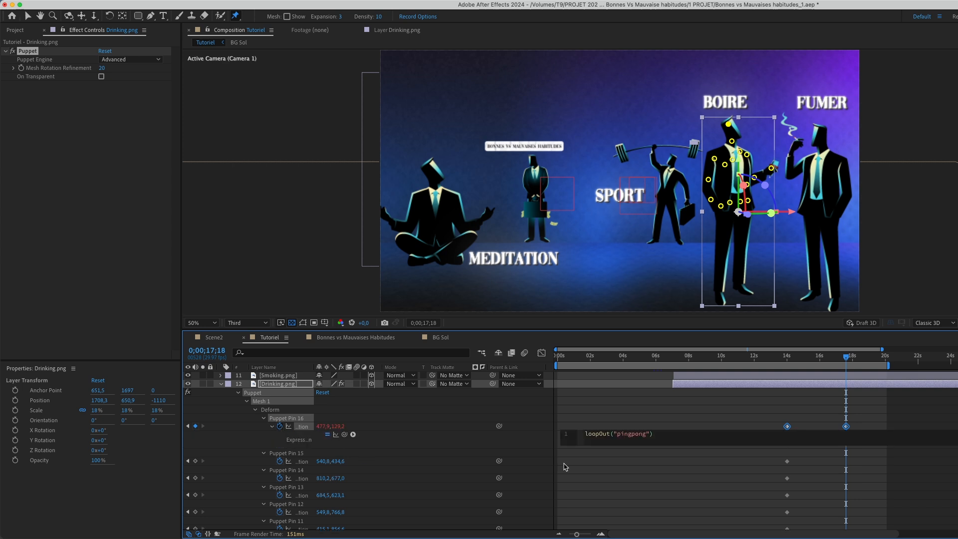
left_click(752, 408)
left_click_drag(752, 408, 853, 426)
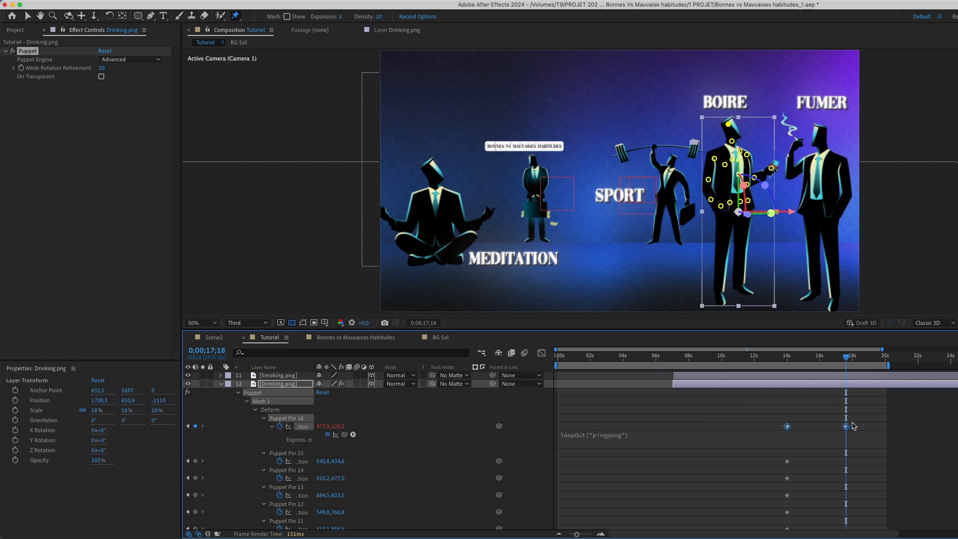
left_click(863, 416)
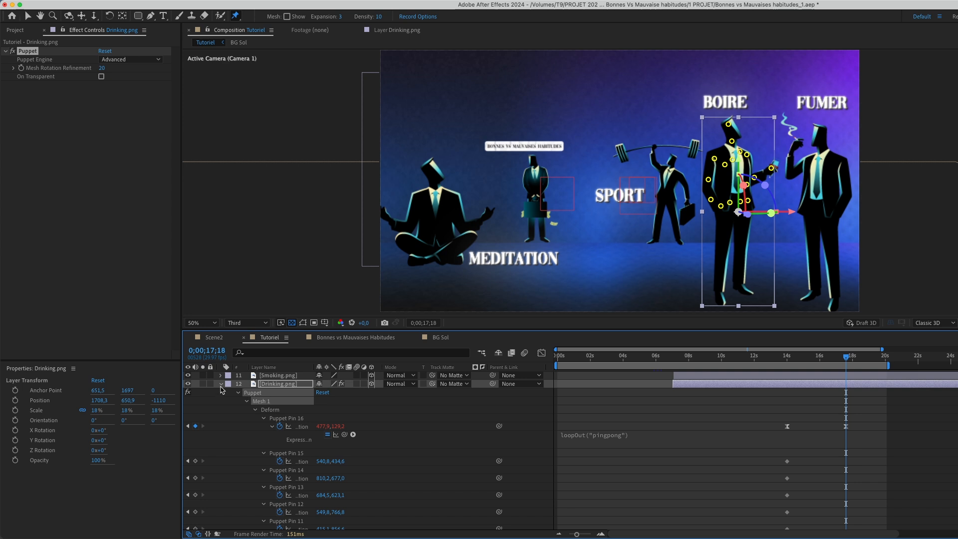
left_click_drag(809, 359, 832, 394)
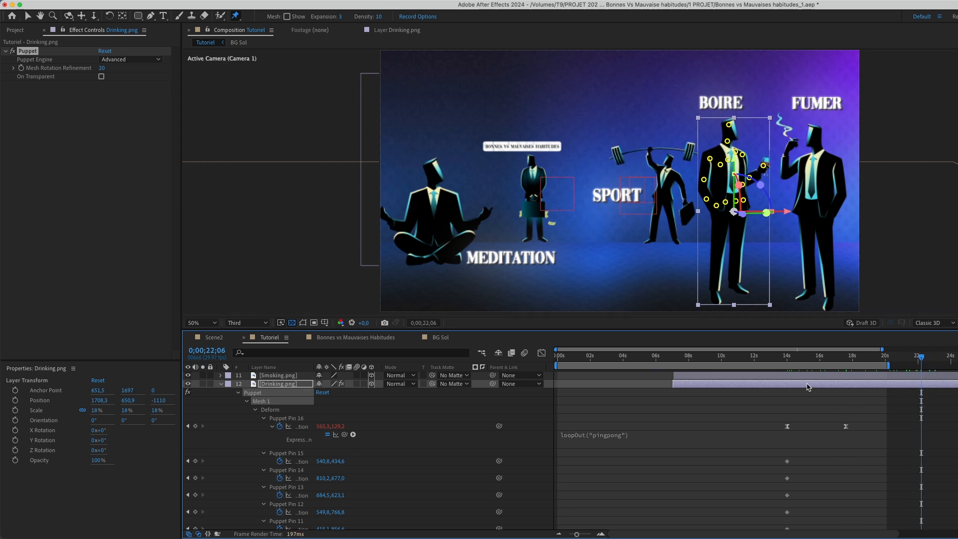
- Place twelve puppet pins on Smoking.png across the hips, both arms, shoulders, raised hand, neck and head
left_click(221, 384)
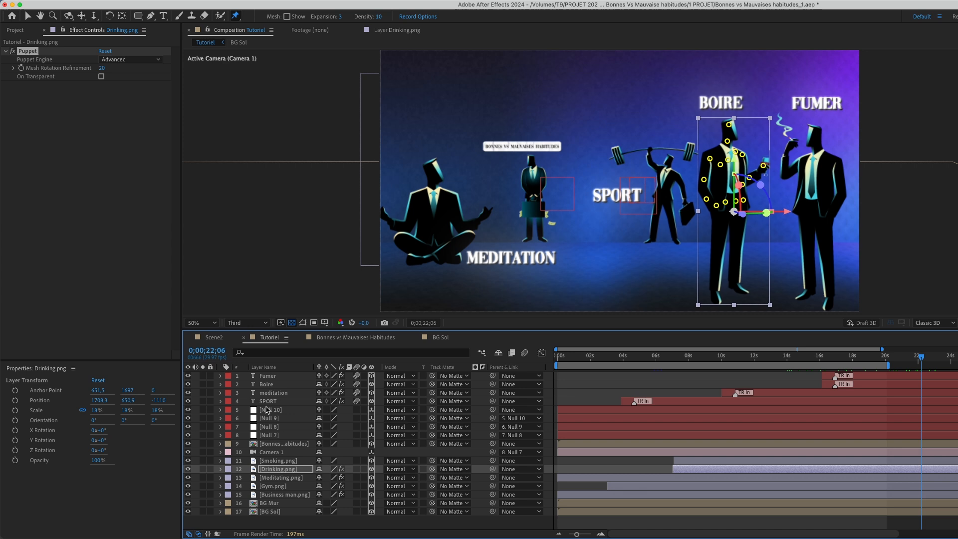
left_click(277, 459)
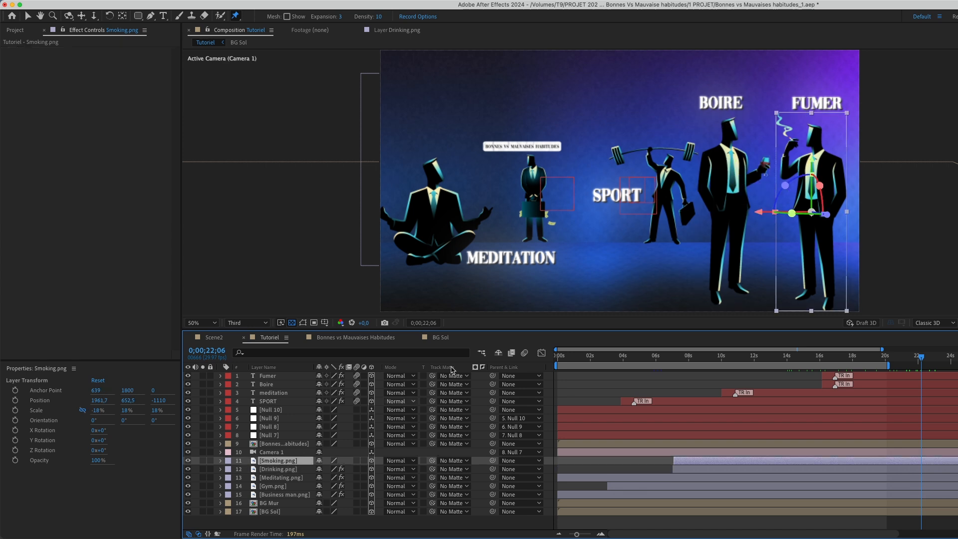
left_click(802, 205)
left_click(818, 205)
left_click(831, 210)
left_click(840, 192)
left_click(840, 173)
left_click(834, 161)
left_click(816, 161)
left_click(806, 163)
left_click(788, 173)
left_click(791, 145)
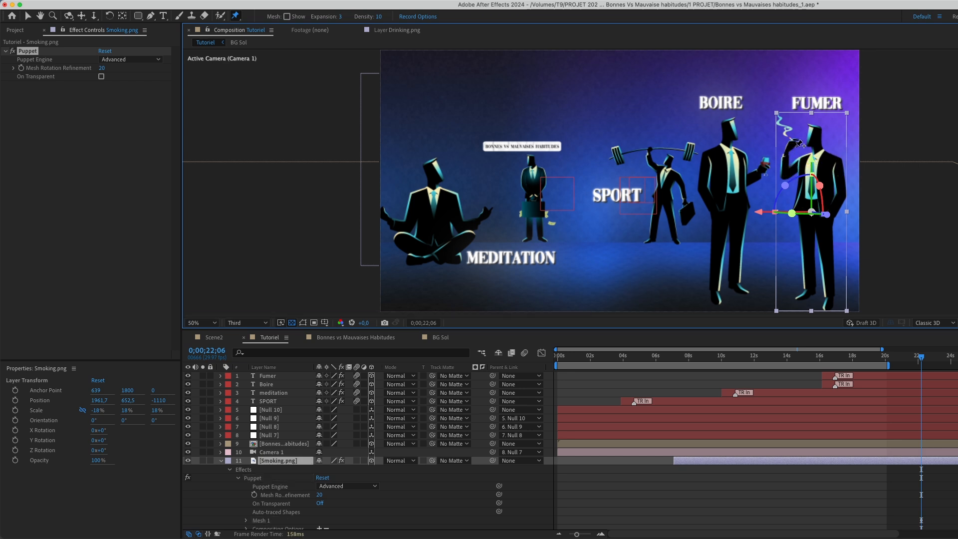
left_click(818, 150)
left_click(814, 133)
- Select all twelve puppet pins of Smoking.png and reveal their position keyframes
scroll(630, 502, "down", 3)
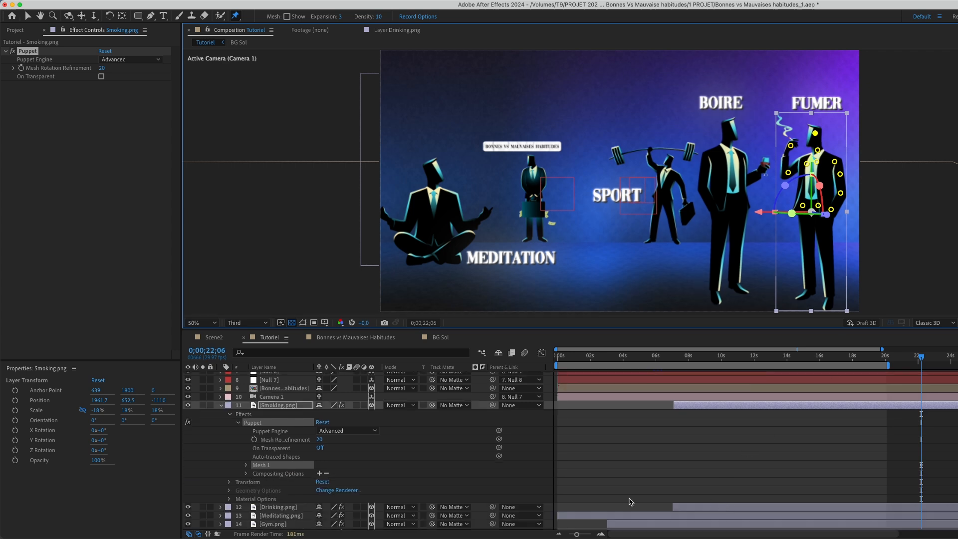
left_click(246, 464)
scroll(259, 454, "down", 3)
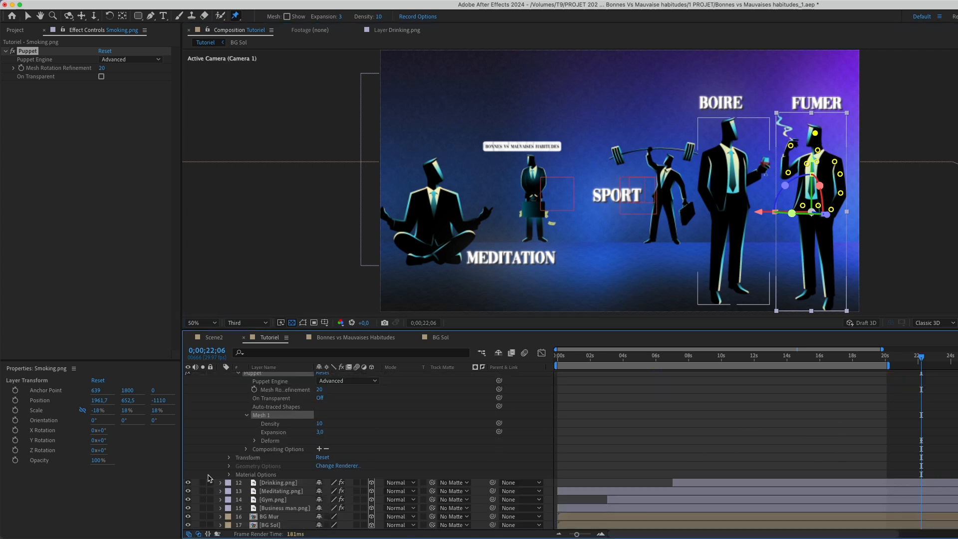
left_click(254, 441)
scroll(267, 449, "down", 4)
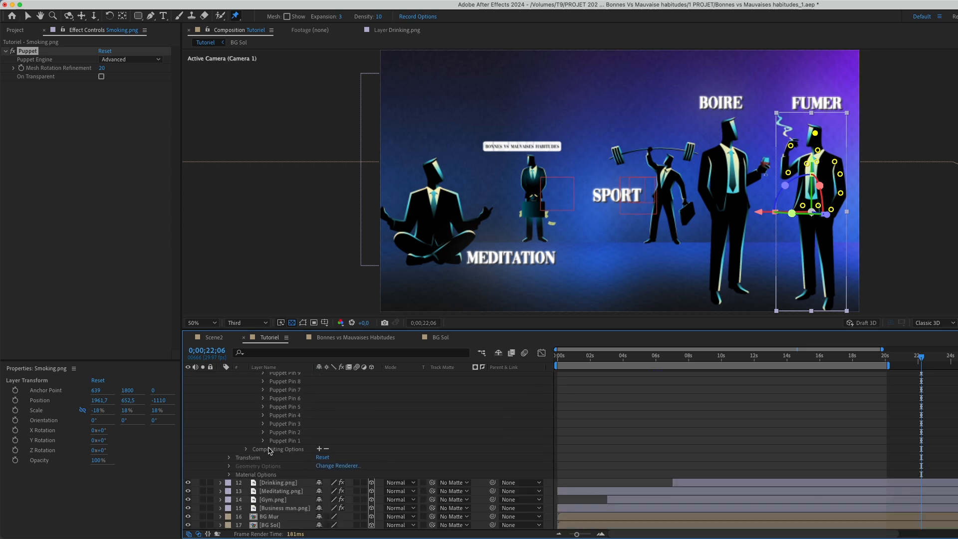
left_click(272, 441, "shift")
key("u")
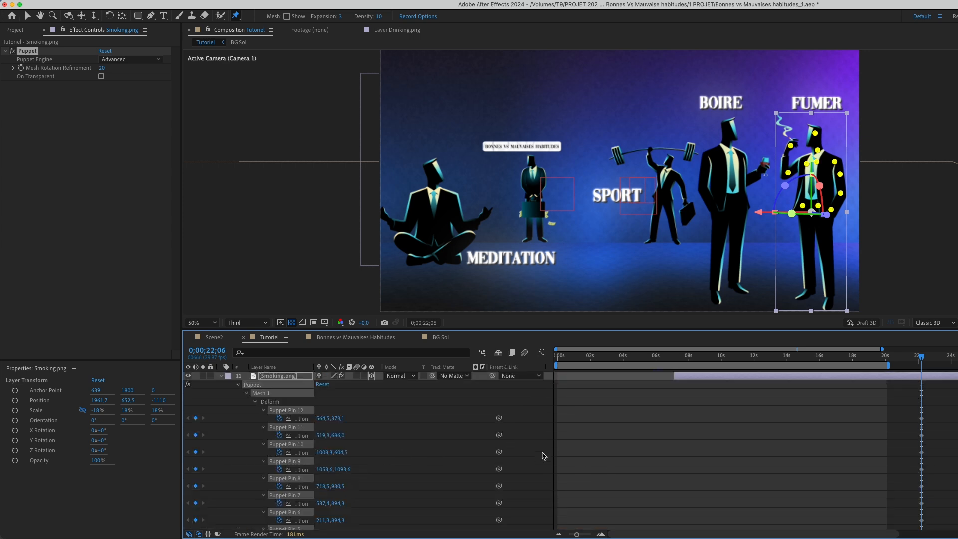
- Move the Smoking.png pin keyframes back to about 12.5s; at 0;00;17;12, shift the raised hand's pin left and the head pin right
scroll(879, 426, "up", 1)
left_click_drag(898, 409, 796, 522)
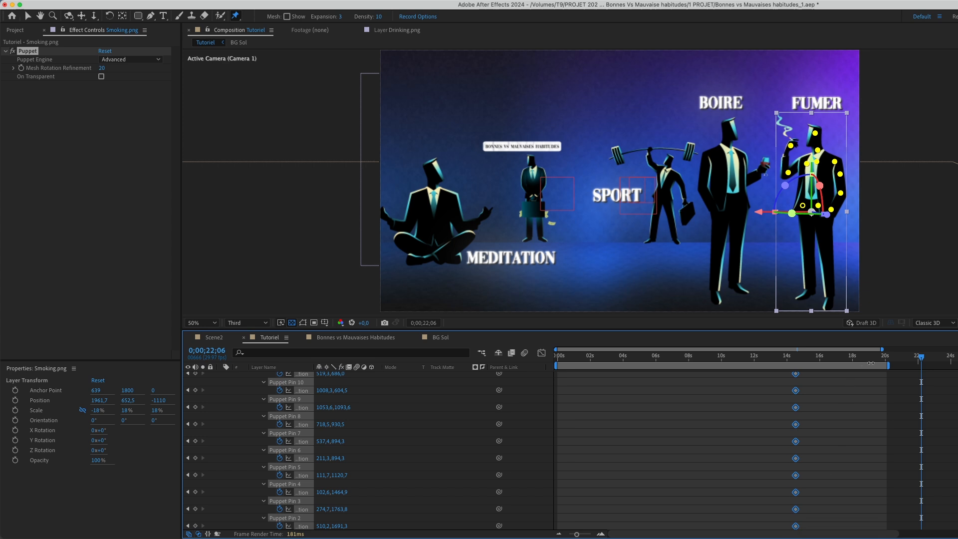
left_click(874, 358)
left_click_drag(796, 379, 842, 375)
left_click(778, 359)
left_click(832, 396)
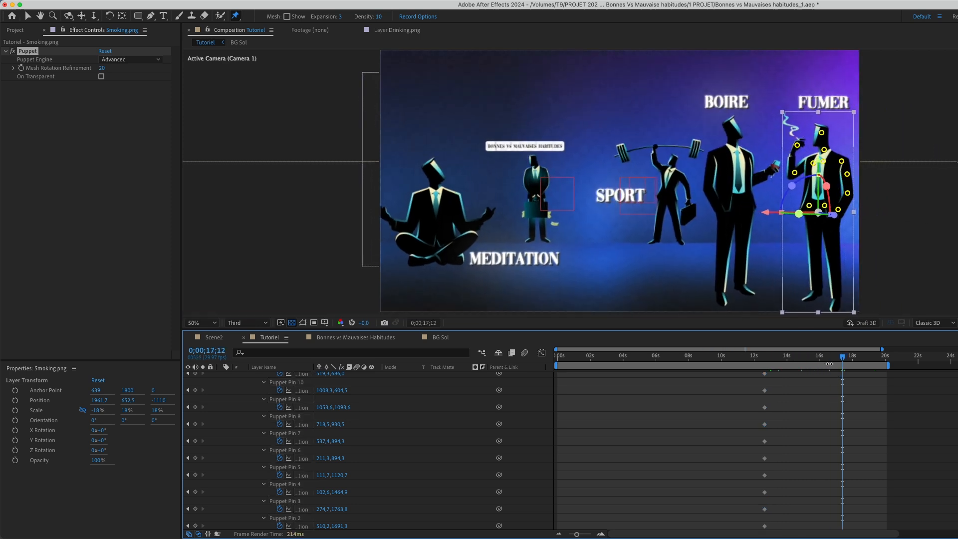
left_click_drag(797, 145, 827, 133)
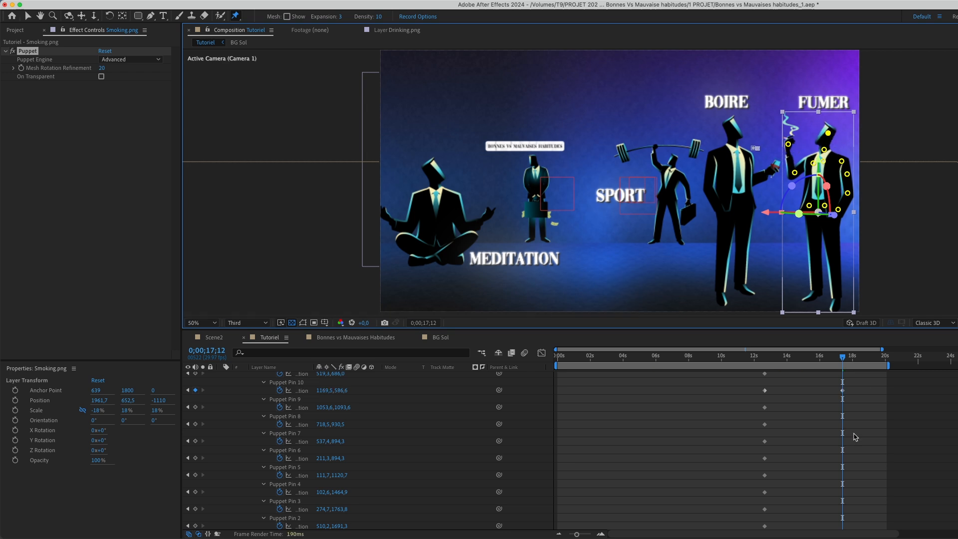
- Loop Smoking.png's Puppet Pin 10 position with loopOut("pingpong") and apply Easy Ease to its two keyframes
scroll(773, 429, "up", 1)
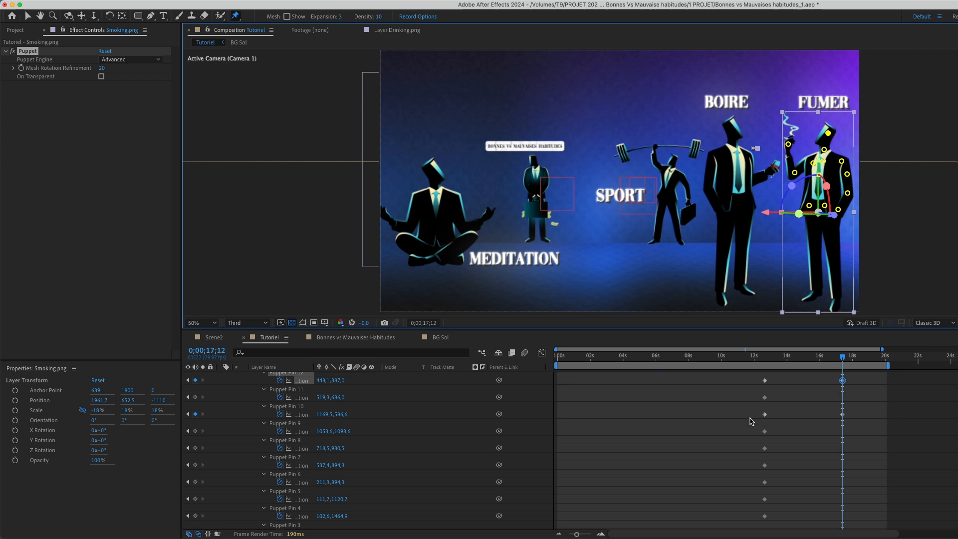
left_click_drag(751, 421, 853, 411)
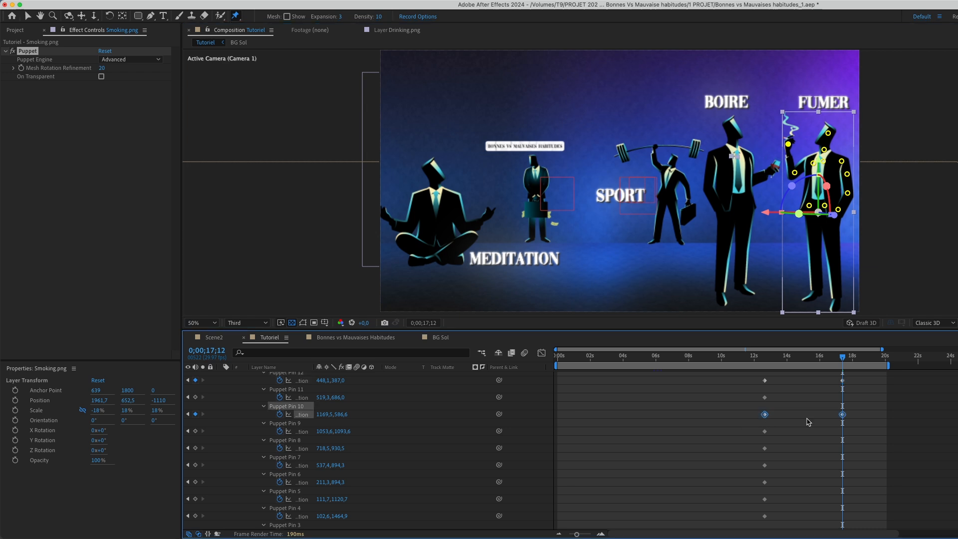
left_click(280, 415, "alt")
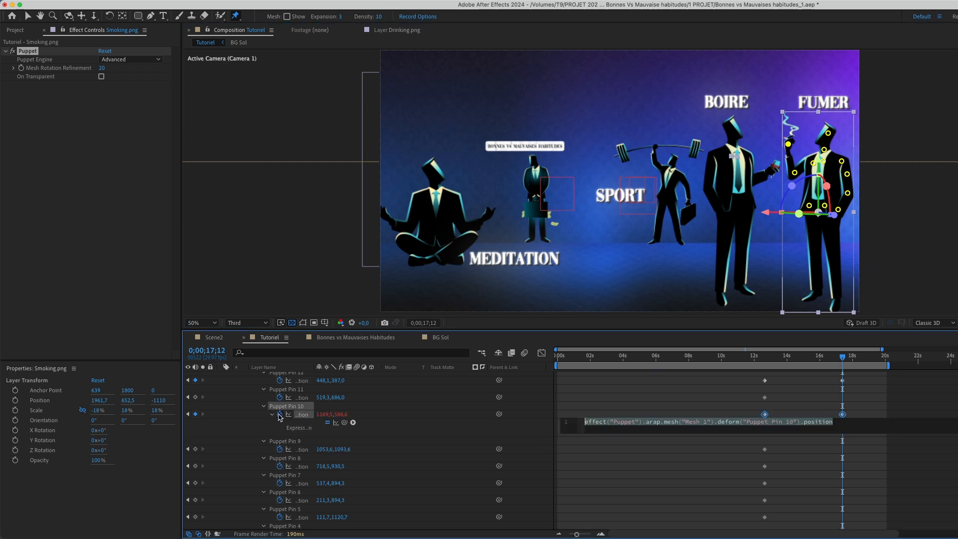
type("loopOut(\"pingpong\")")
left_click(661, 467)
scroll(713, 459, "up", 1)
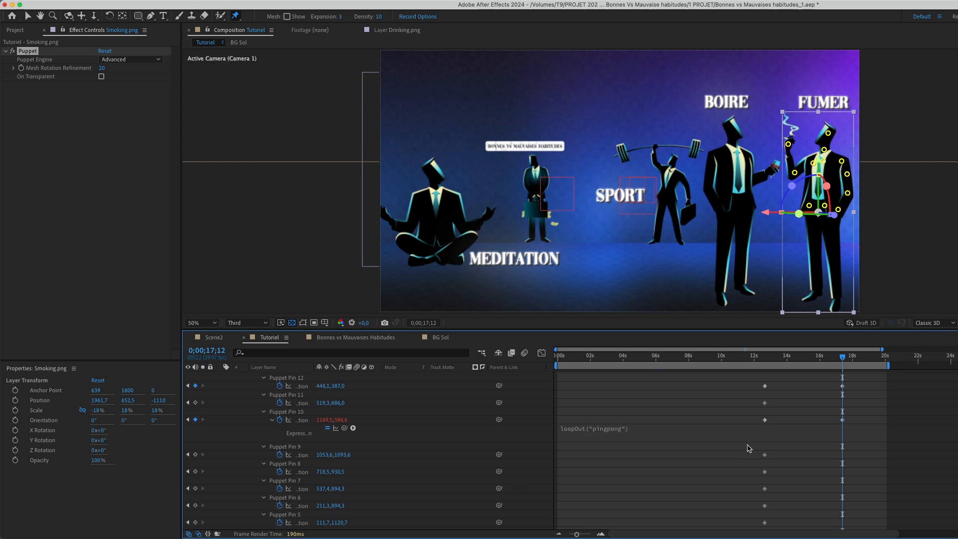
left_click_drag(761, 421, 854, 425)
key("F9")
- Add the expression loopOut("pingpong") to the position of Smoking.png's Puppet Pin 12 and apply Easy Ease to its two keyframes
scroll(856, 429, "up", 3)
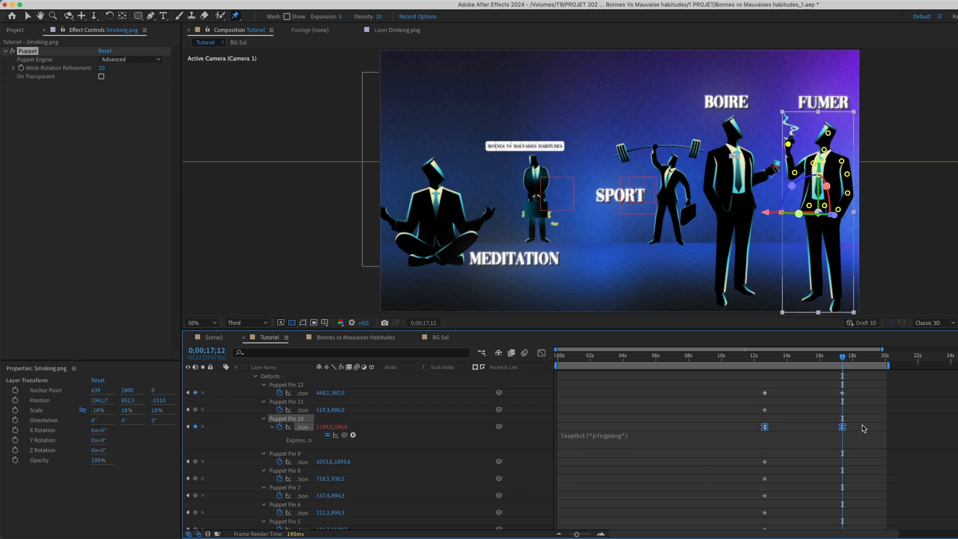
left_click_drag(732, 454, 850, 442)
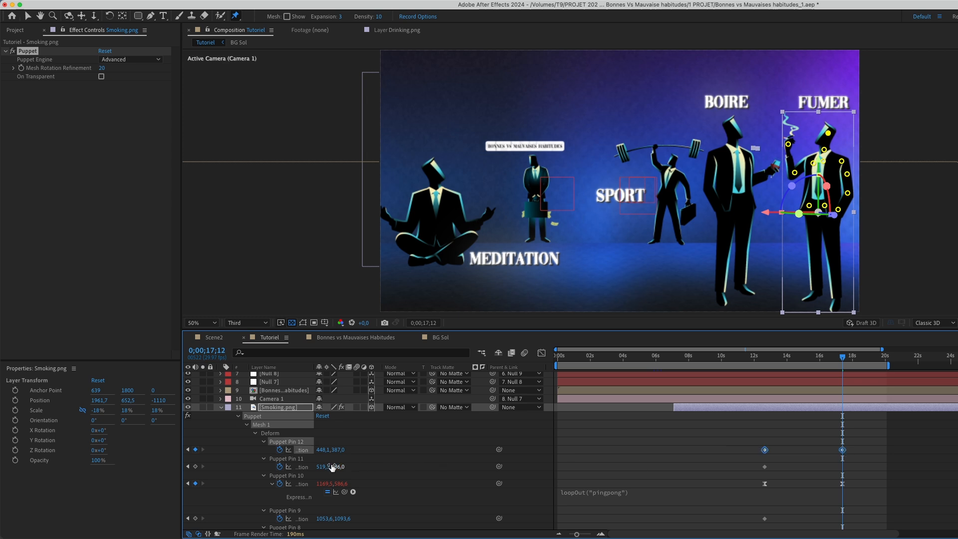
left_click(279, 450, "alt")
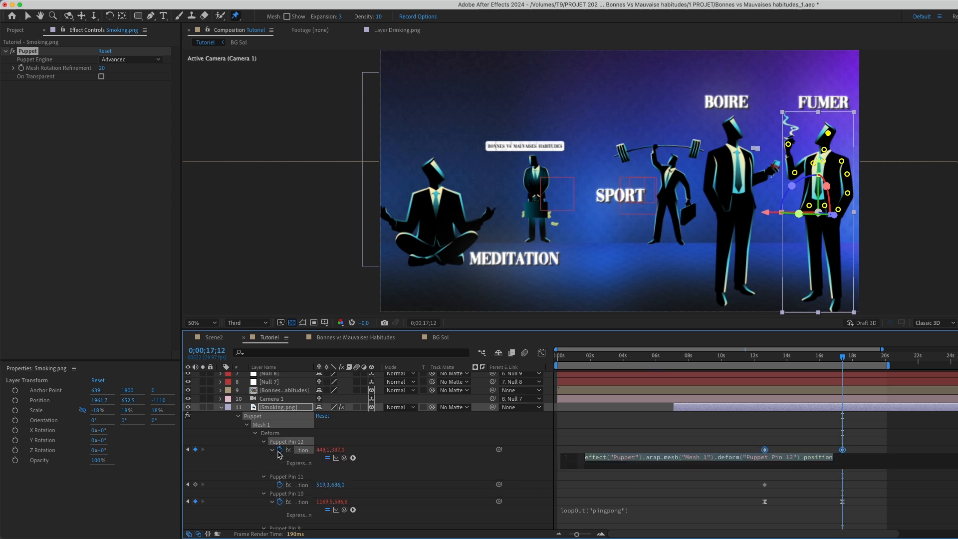
type("loopOut(\"pingpong\")")
left_click_drag(703, 423, 846, 463)
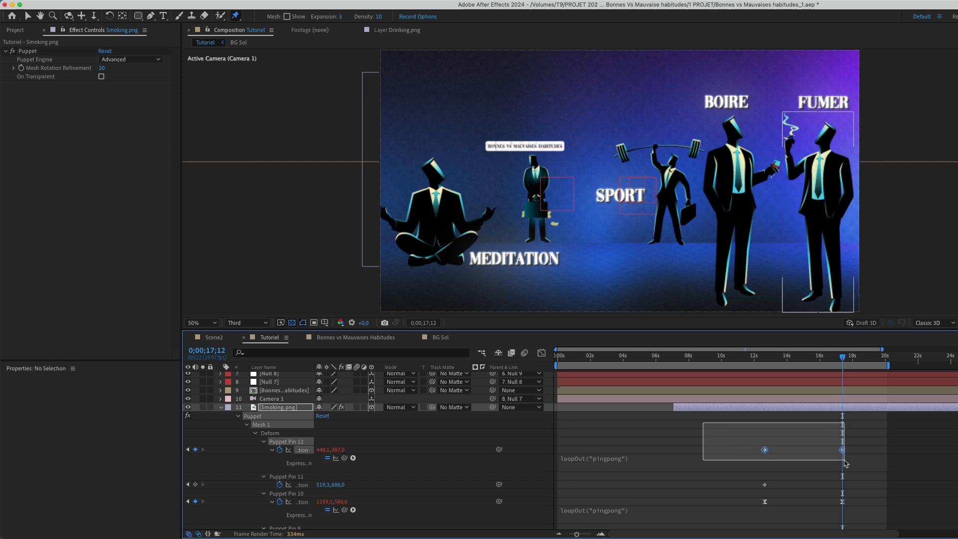
key("F9")
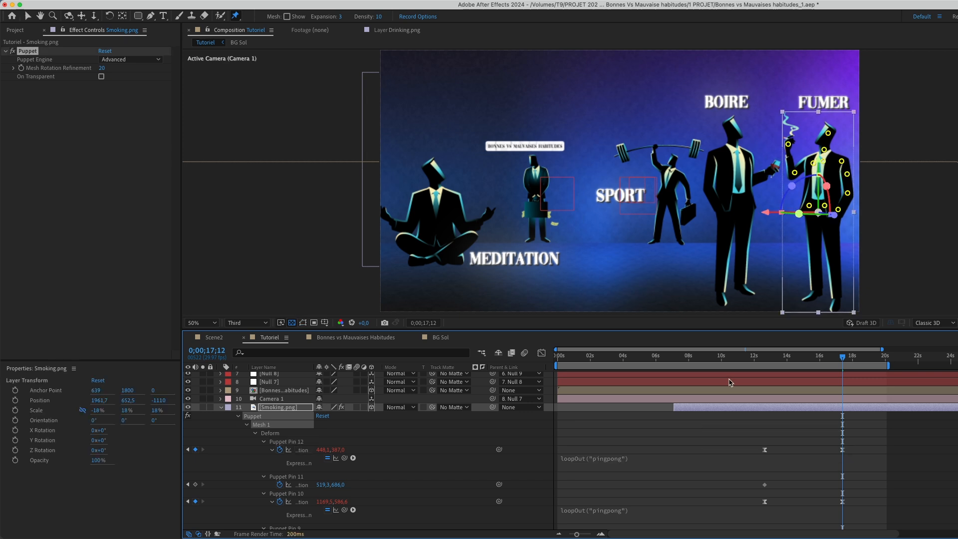
- At 0;00;06;11, add a Tint effect to the SPORT title and put it first in the effect stack, above Drop Shadow
left_click(822, 356)
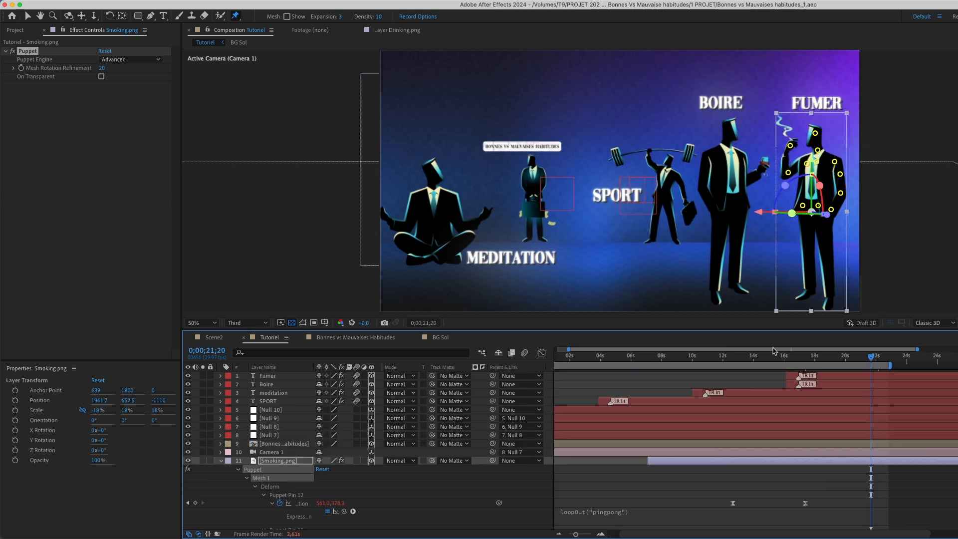
left_click_drag(692, 356, 655, 383)
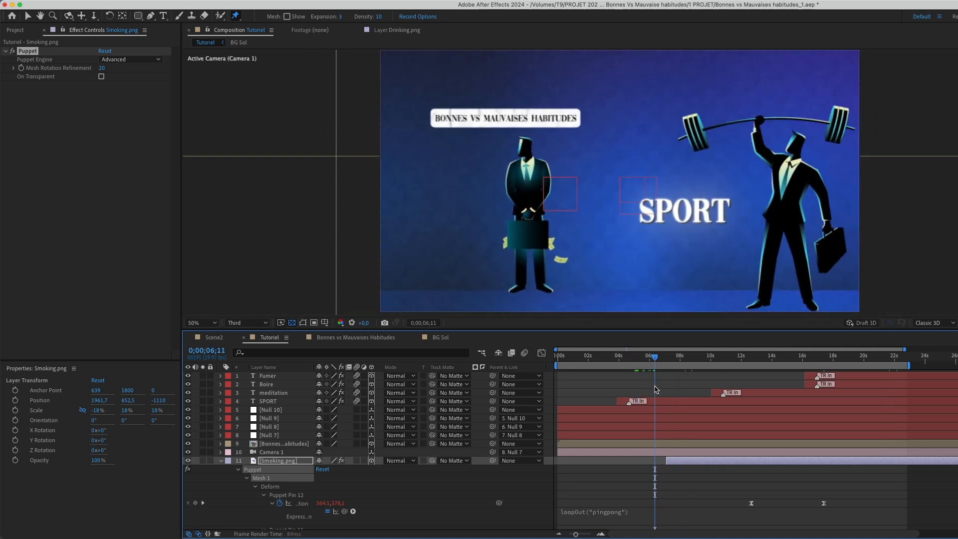
left_click(669, 212)
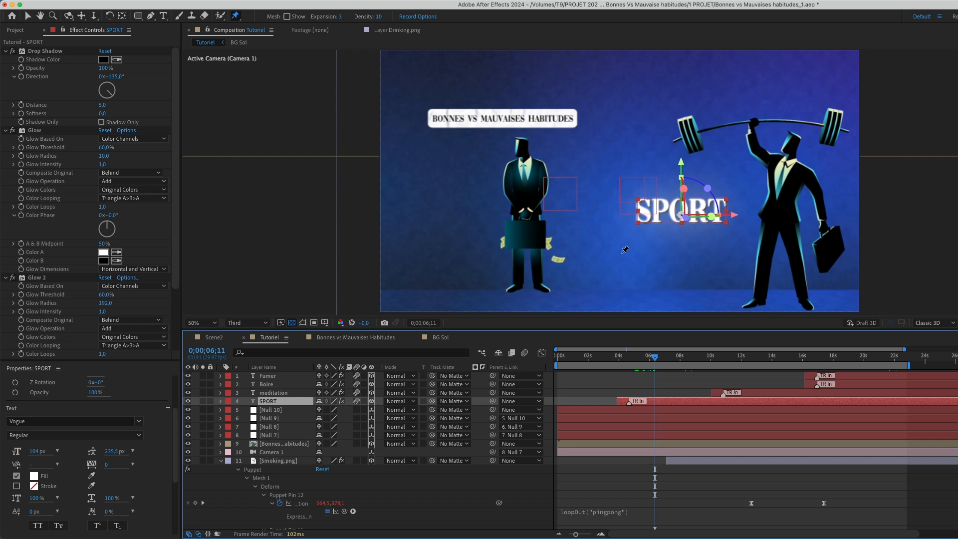
key("ctrl+space")
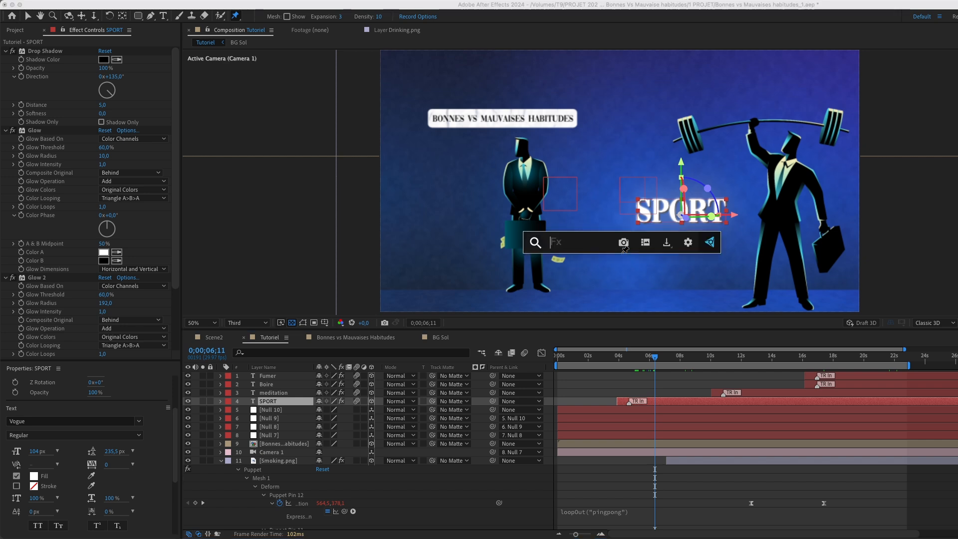
type("tint")
key("Return")
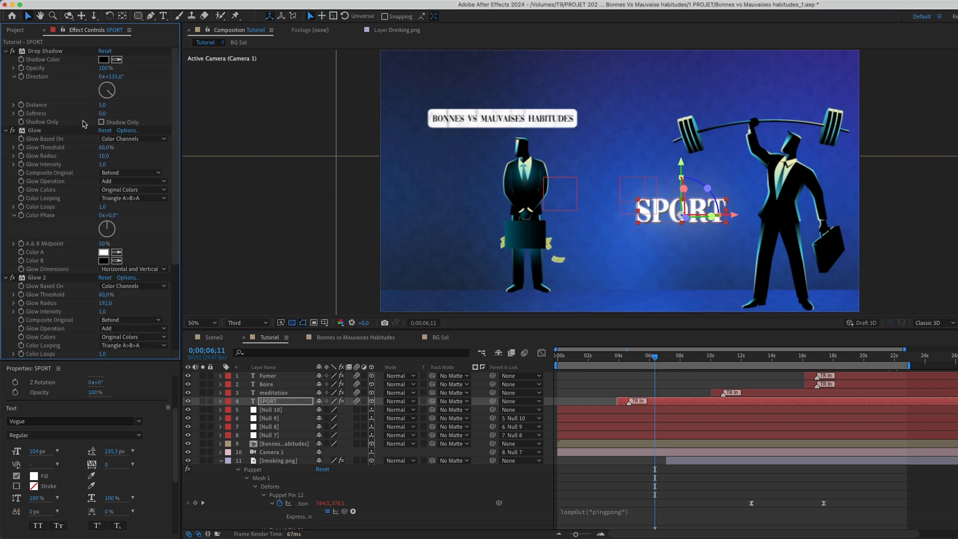
left_click_drag(54, 326, 51, 50)
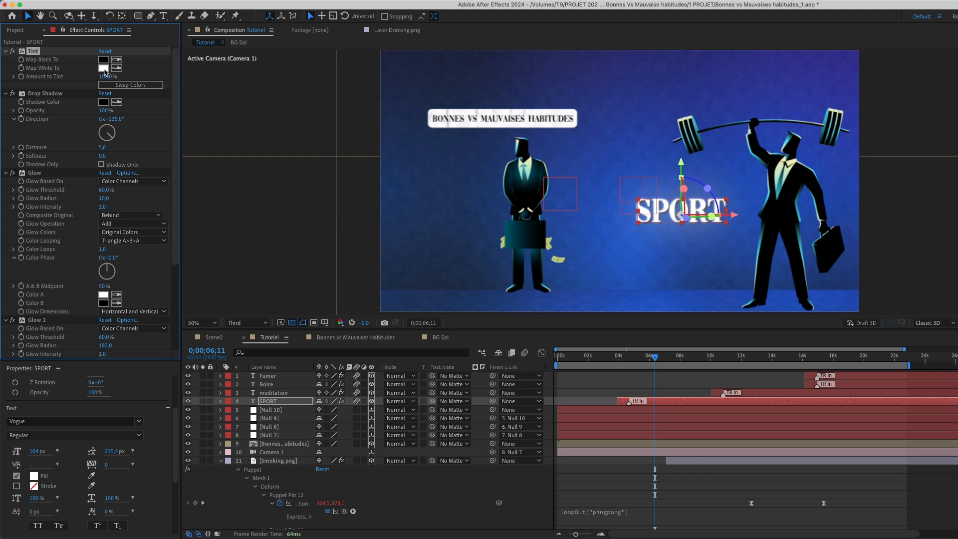
left_click(104, 69)
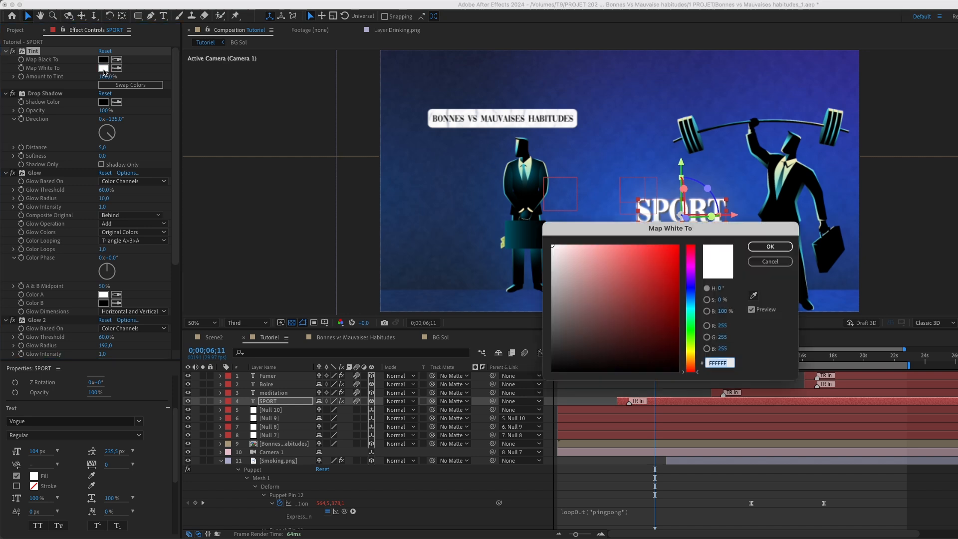
left_click(692, 336)
left_click(678, 246)
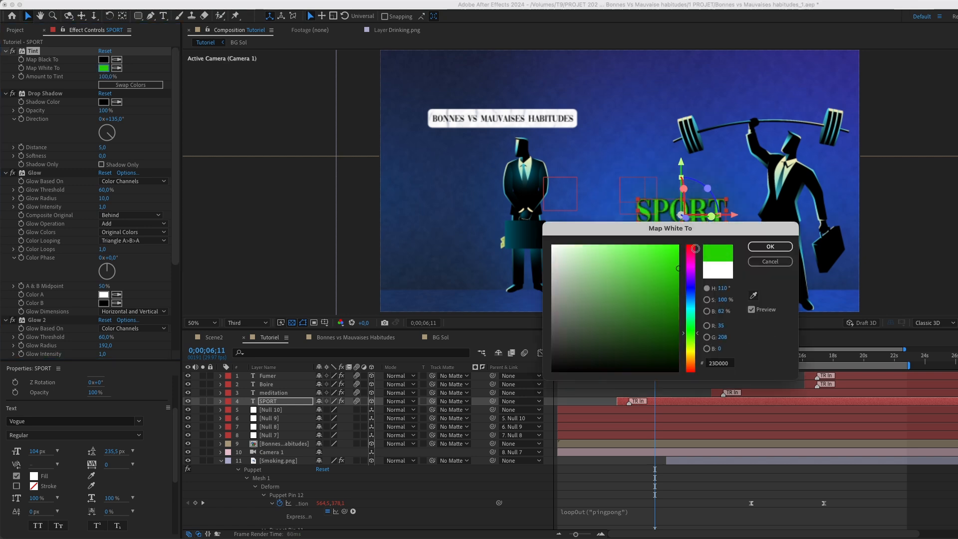
left_click(764, 262)
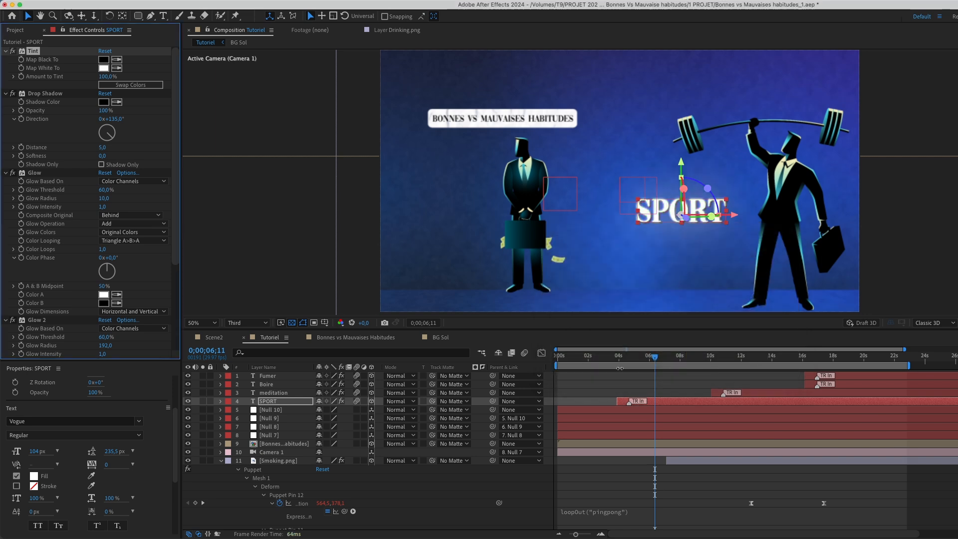
- Keyframe the SPORT Tint's white Map White To colour, place the keyframe at about 19s, and extend the work area to about 26s
left_click_drag(659, 356, 879, 385)
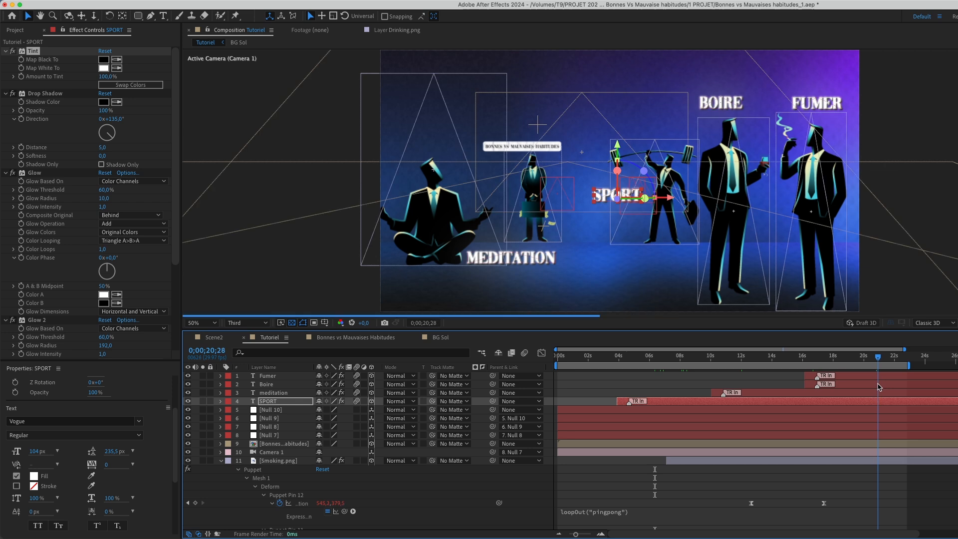
left_click(21, 68)
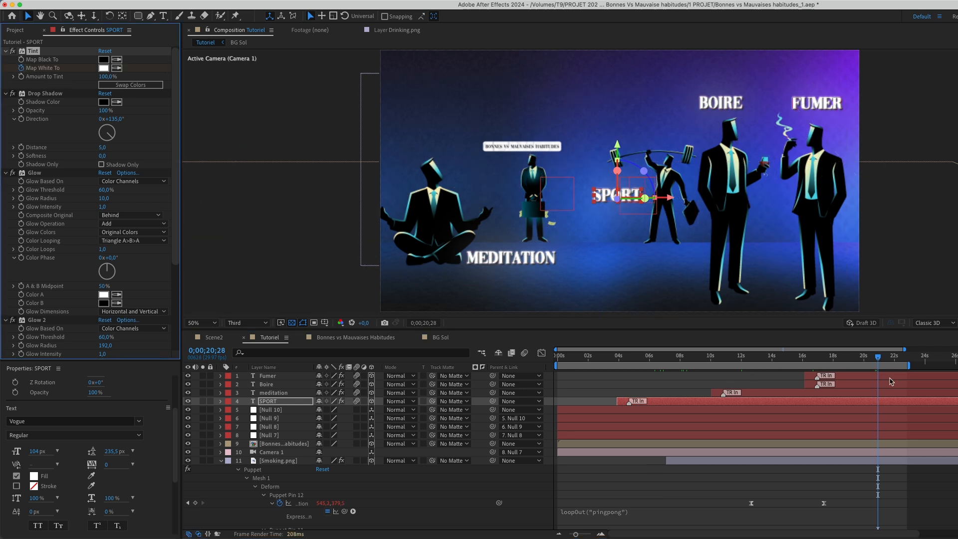
key("u")
left_click_drag(878, 418, 848, 429)
left_click_drag(908, 366, 929, 355)
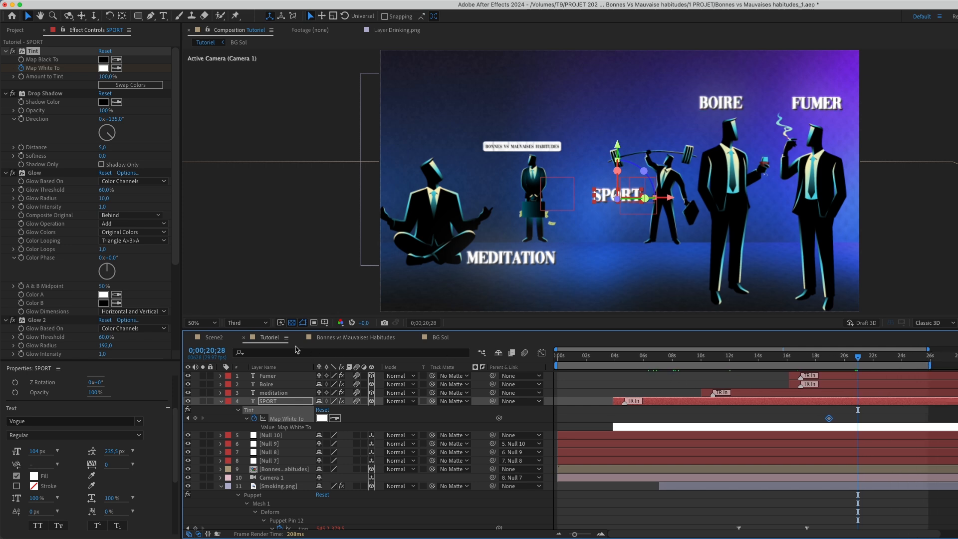
- Set the preview resolution to Quarter and play the animation from the start to about 0;00;17;15
left_click(247, 322)
left_click(246, 375)
left_click_drag(589, 356, 505, 362)
key("space")
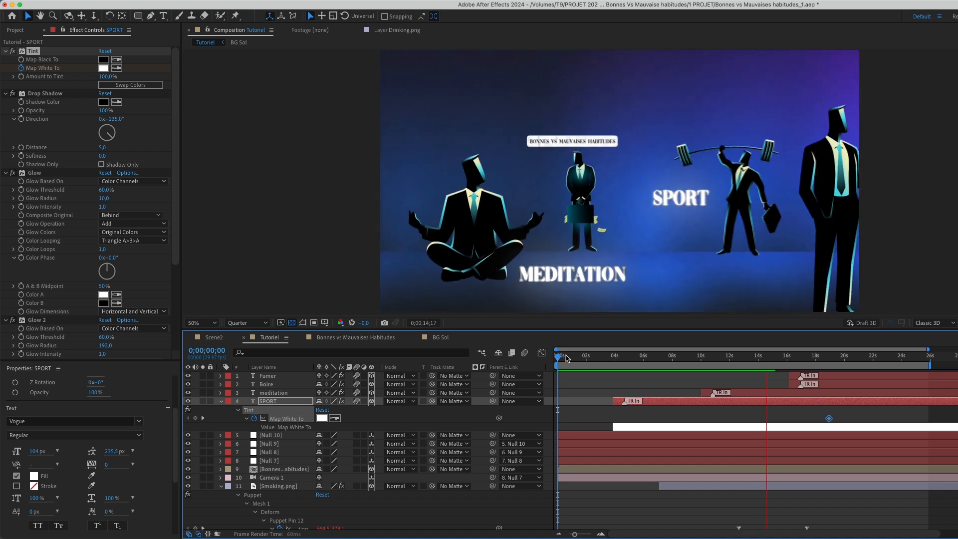
key("space")
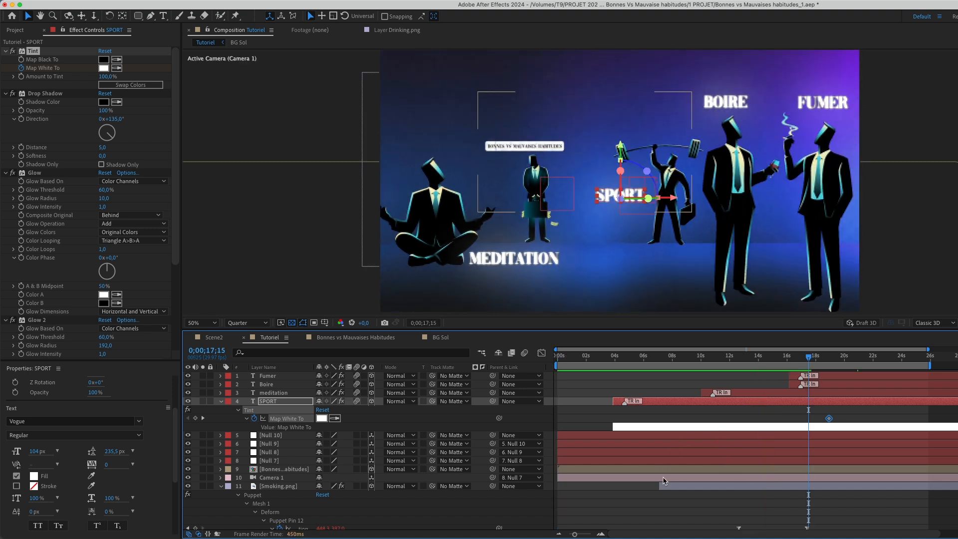
- Compress the Position keyframes of Null 7 to Null 10 in time so the last one falls at about 16.5 s
left_click(671, 460)
left_click(668, 444, "shift")
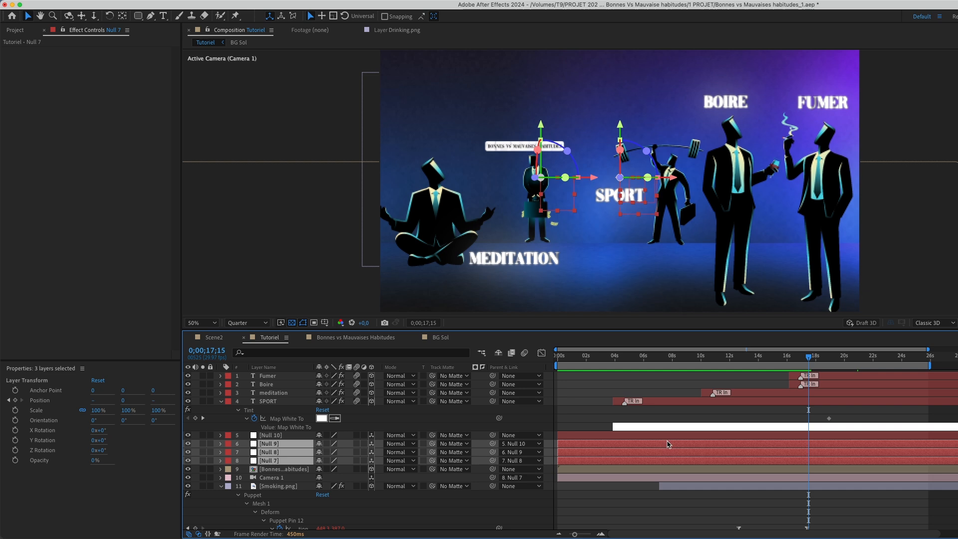
left_click(667, 435, "shift")
key("p")
left_click_drag(842, 442, 587, 500)
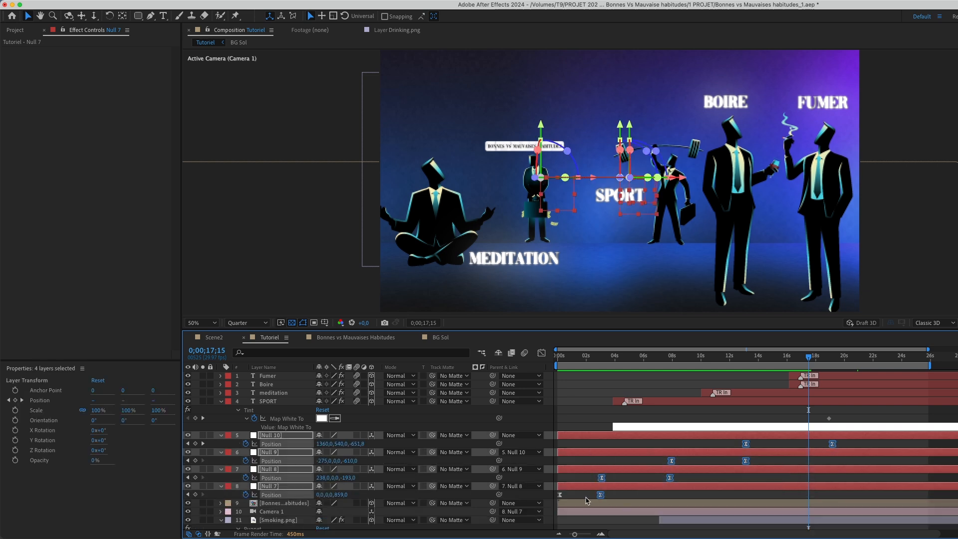
mouse_move(835, 445)
left_mouse_down()
mouse_move(808, 450)
mouse_move(838, 458)
left_mouse_up()
mouse_move(833, 445)
left_click_drag(833, 445, 822, 447)
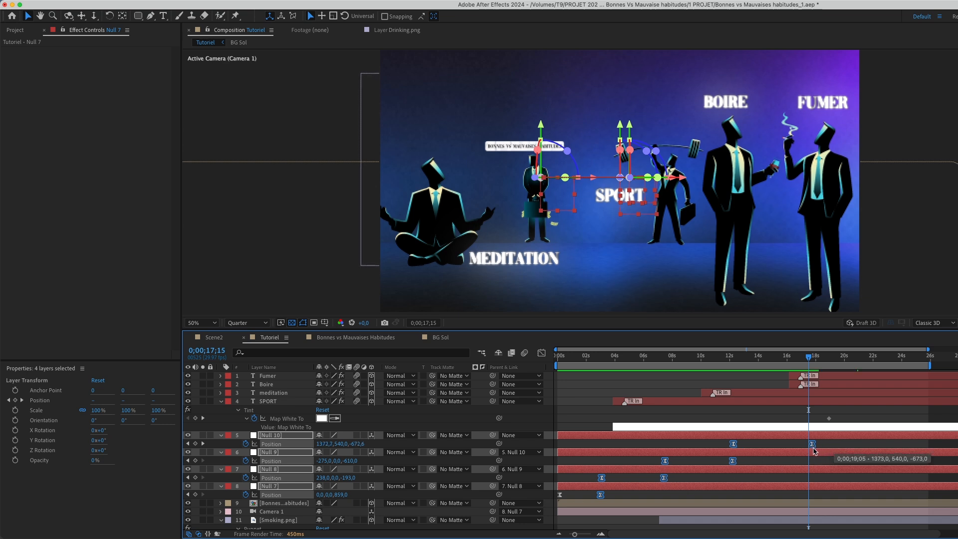
left_click_drag(796, 451, 793, 450)
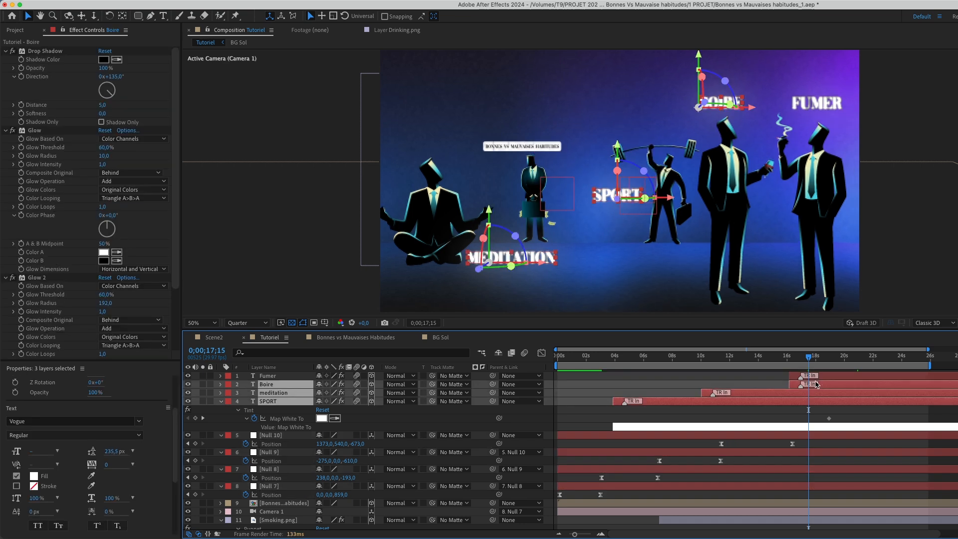
- Shift the SPORT, meditation, Boire and Fumer title layers about 1.5 s earlier
left_click(827, 376, "shift")
left_click_drag(826, 377, 807, 379)
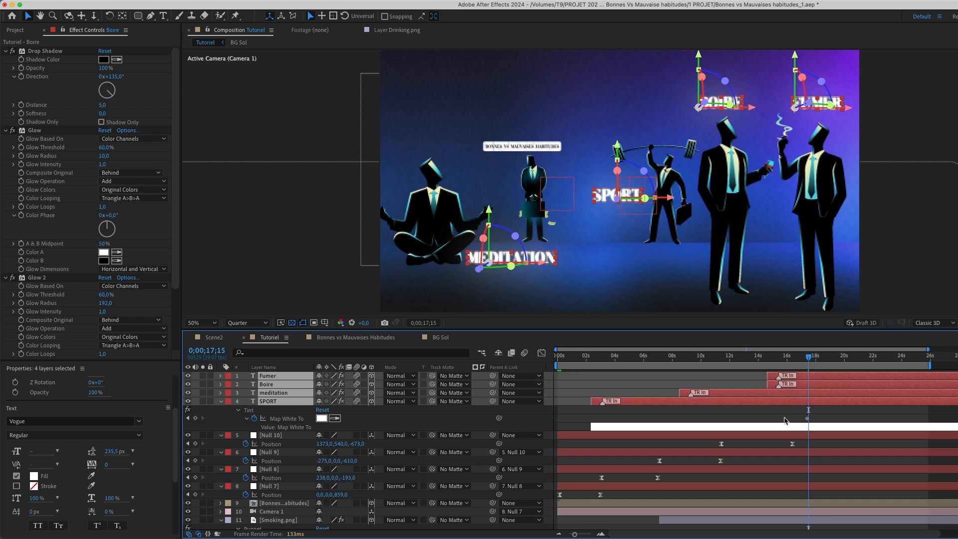
left_click(746, 417)
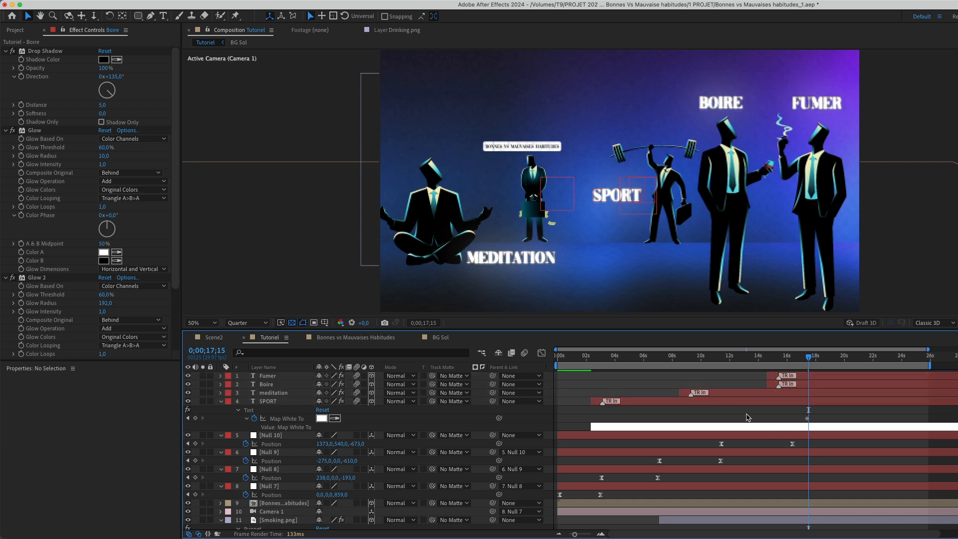
- Keyframe the SPORT Tint's Map White To as green 00F007 at 0;00;19;06 and move that keyframe to about 18.8 s
left_click(805, 419)
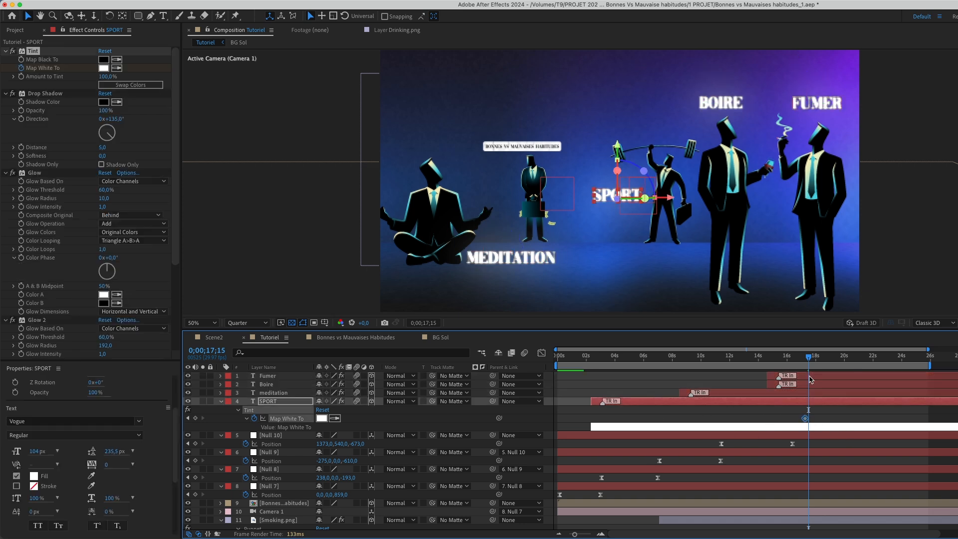
left_click_drag(809, 356, 800, 360)
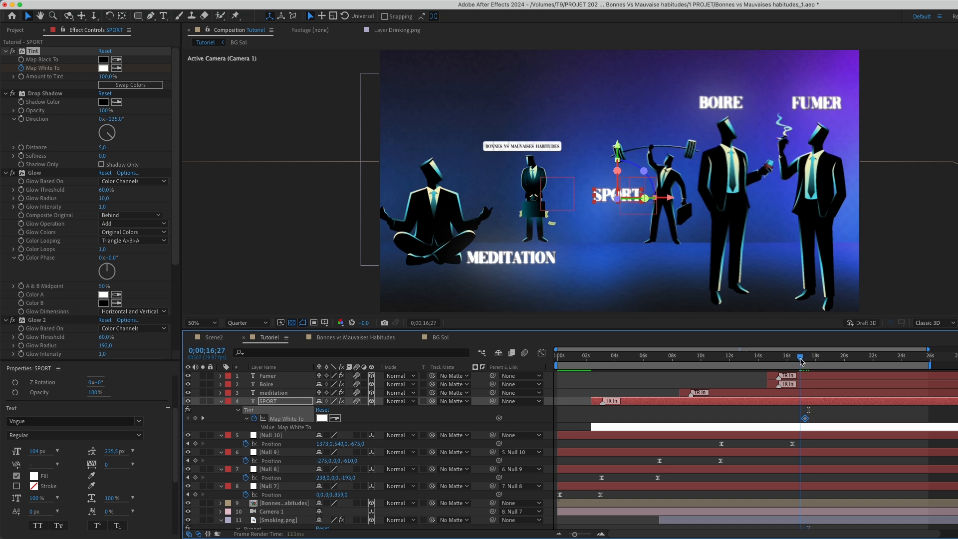
key("space")
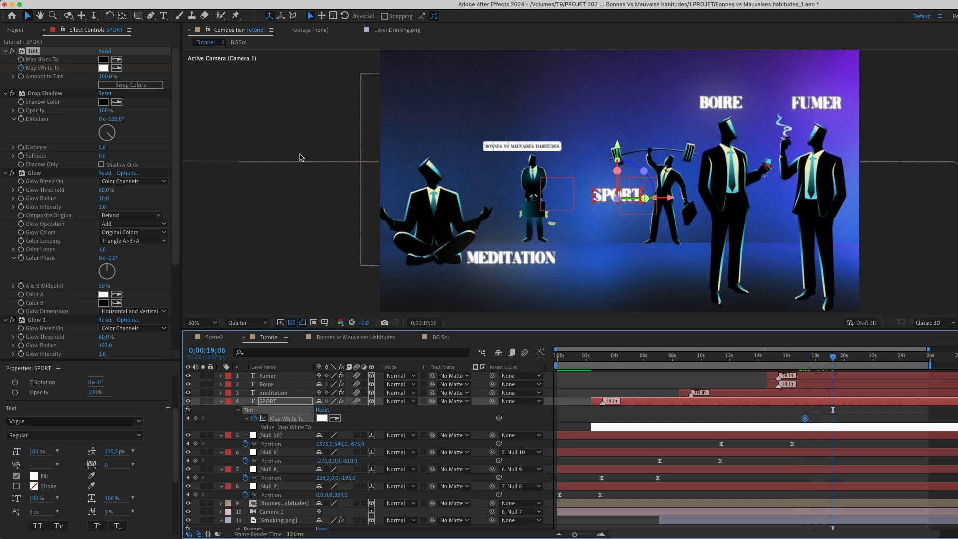
left_click(104, 68)
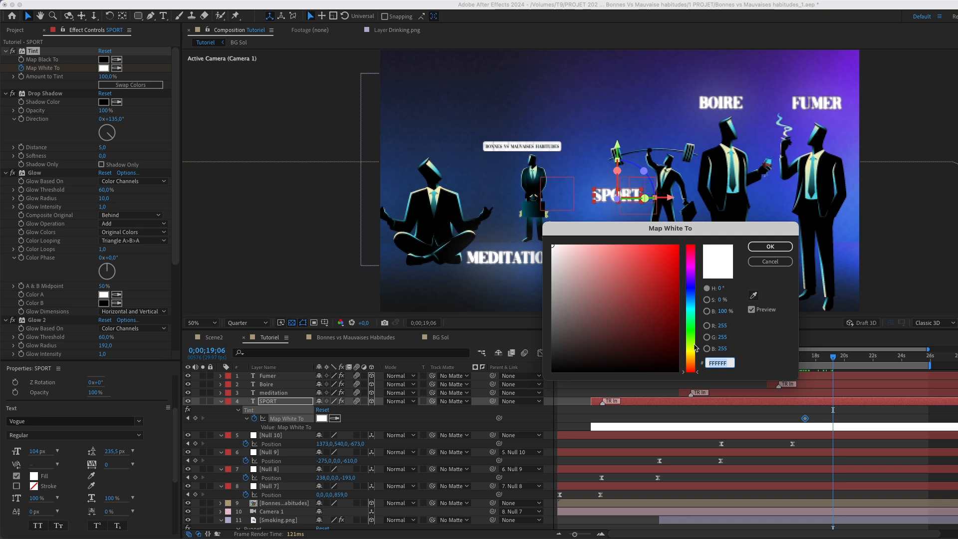
left_click_drag(689, 337, 689, 329)
left_click(677, 252)
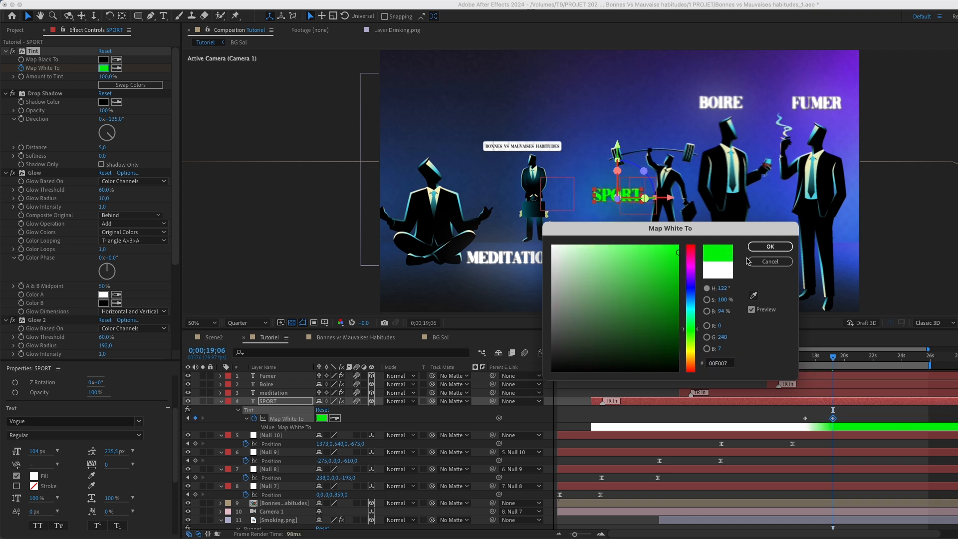
left_click(763, 252)
left_click(846, 419)
left_click_drag(817, 356, 842, 357)
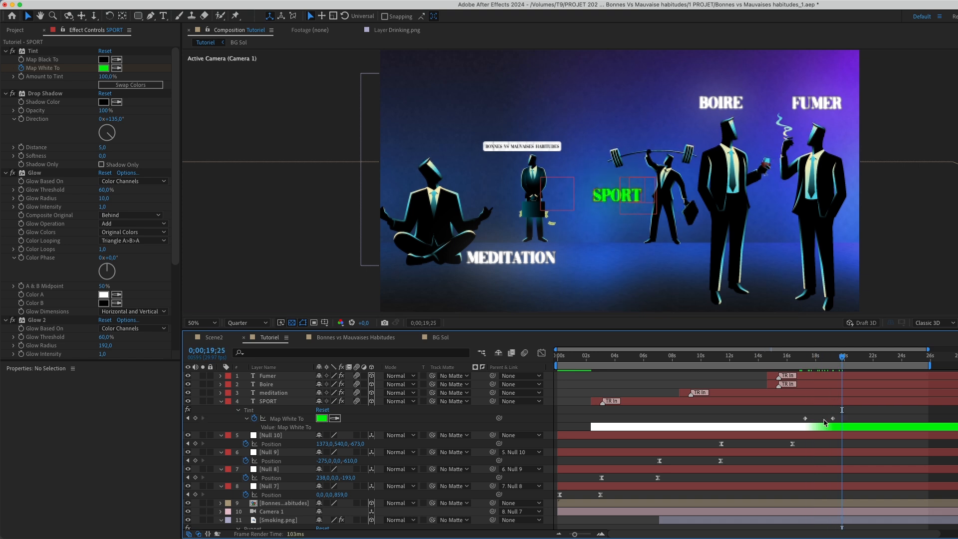
left_click_drag(834, 421, 828, 422)
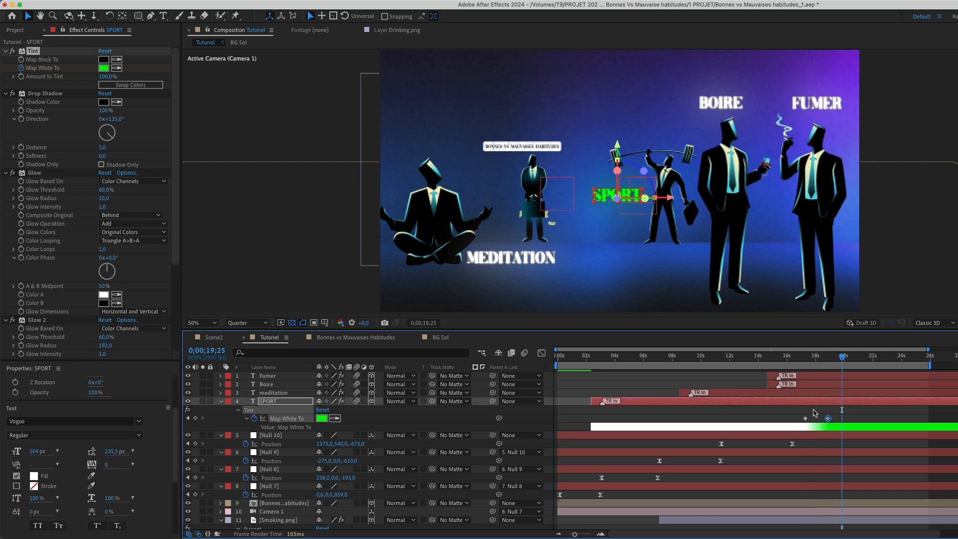
- Copy the SPORT title's two Map White To keyframes and paste them onto the meditation title at 0;00;19;25
left_click(777, 393)
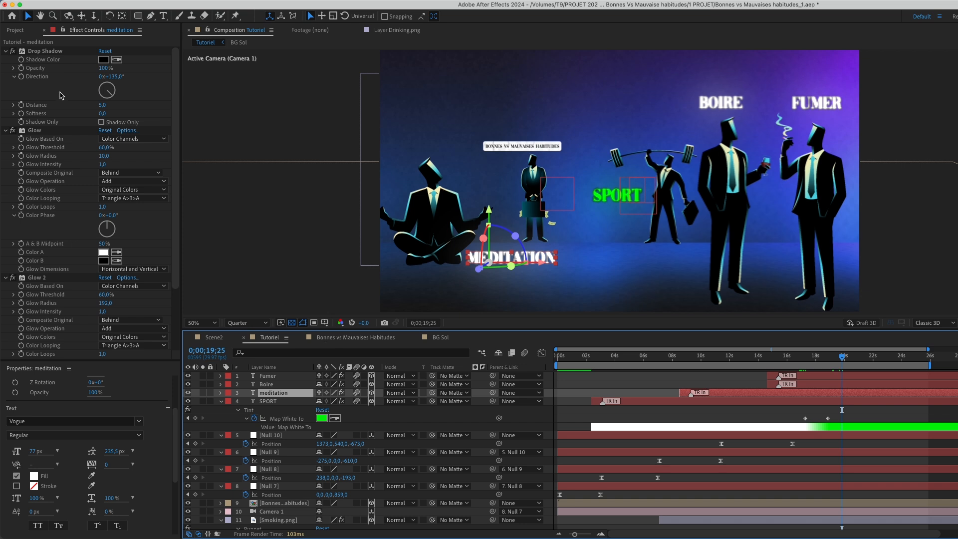
left_click_drag(856, 415, 797, 418)
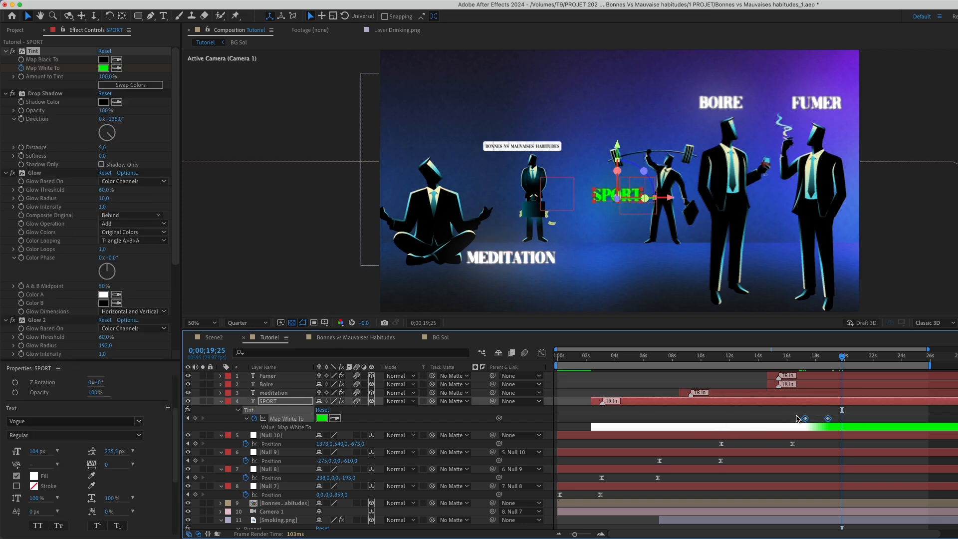
left_click(812, 393)
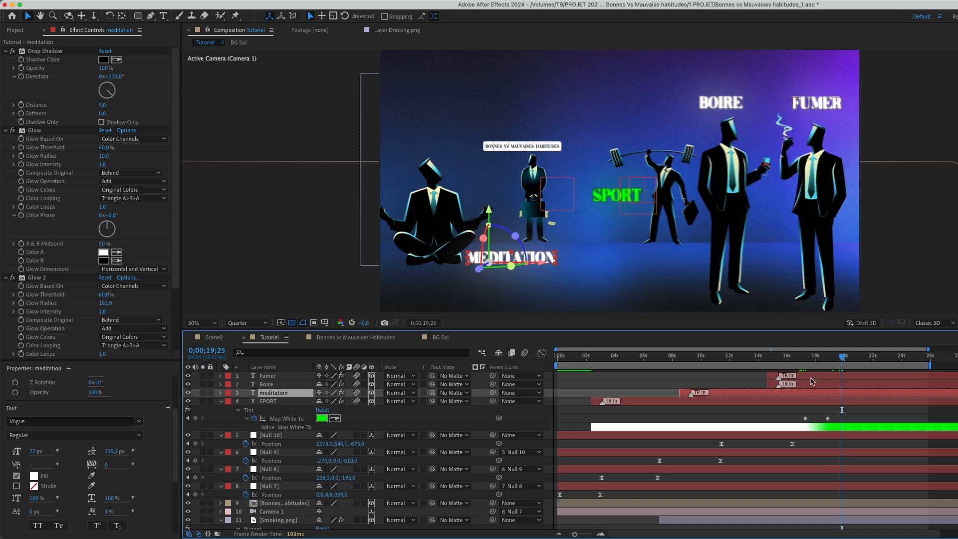
key("y")
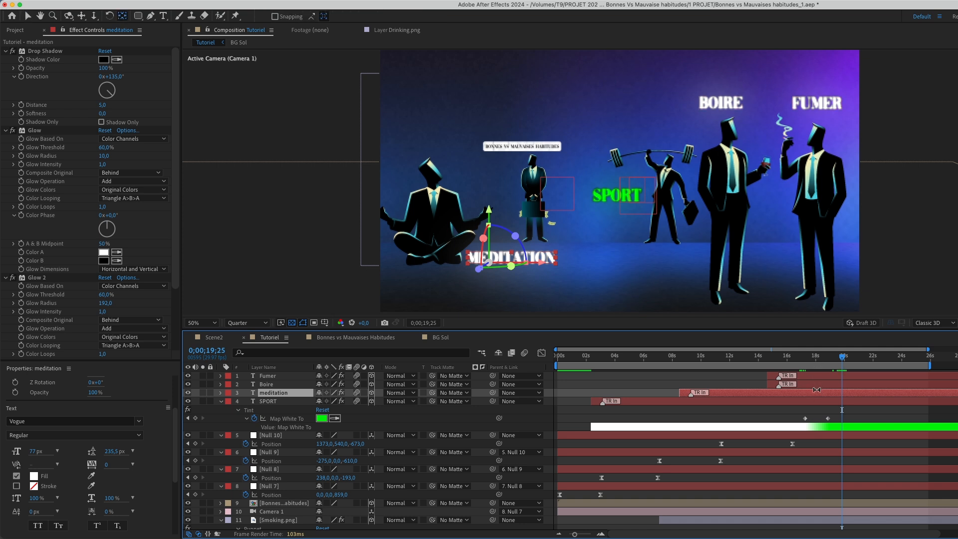
key("Return")
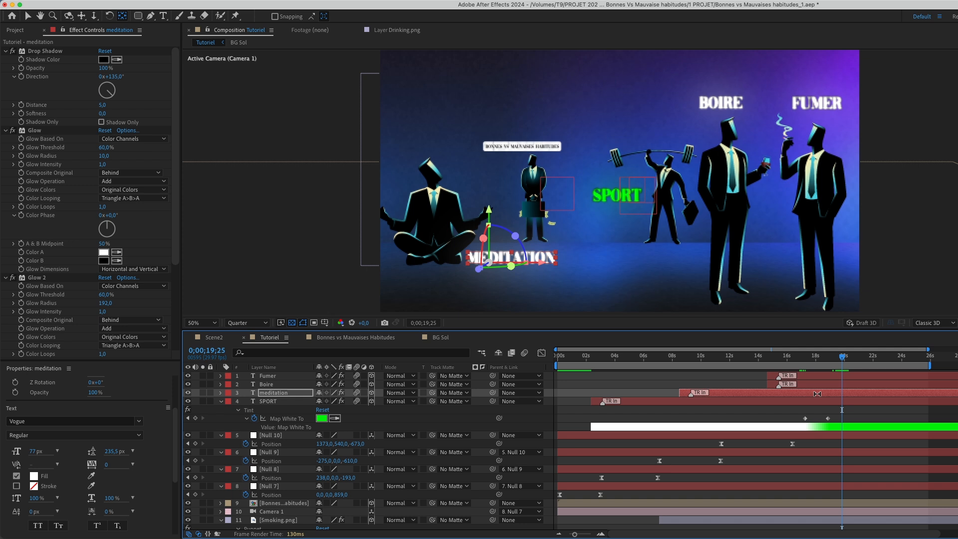
key("ctrl+v")
key("space")
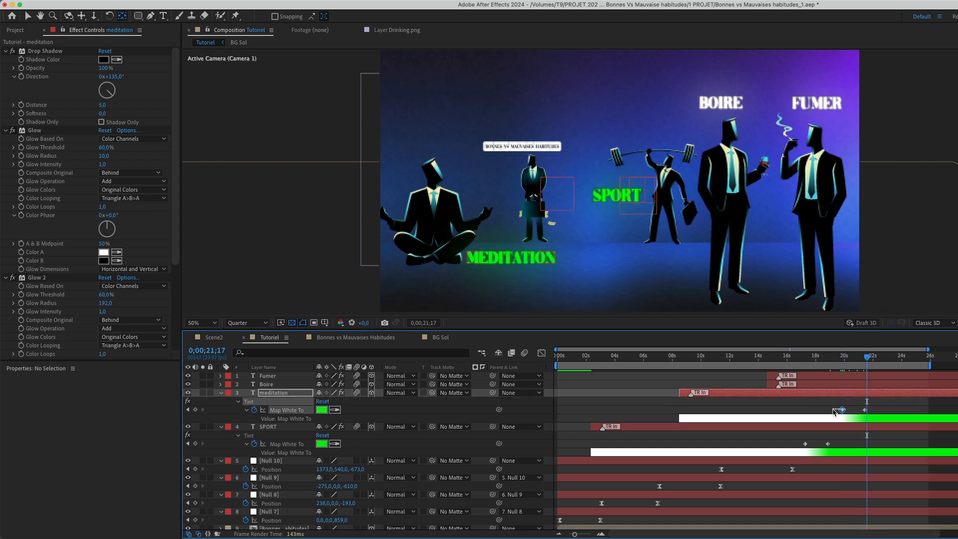
- Apply Easy Ease to the SPORT and meditation tint keyframes and move the meditation pair to about 18.6 s and 20 s
left_click_drag(825, 406, 825, 444)
left_click(850, 409)
left_click(845, 411)
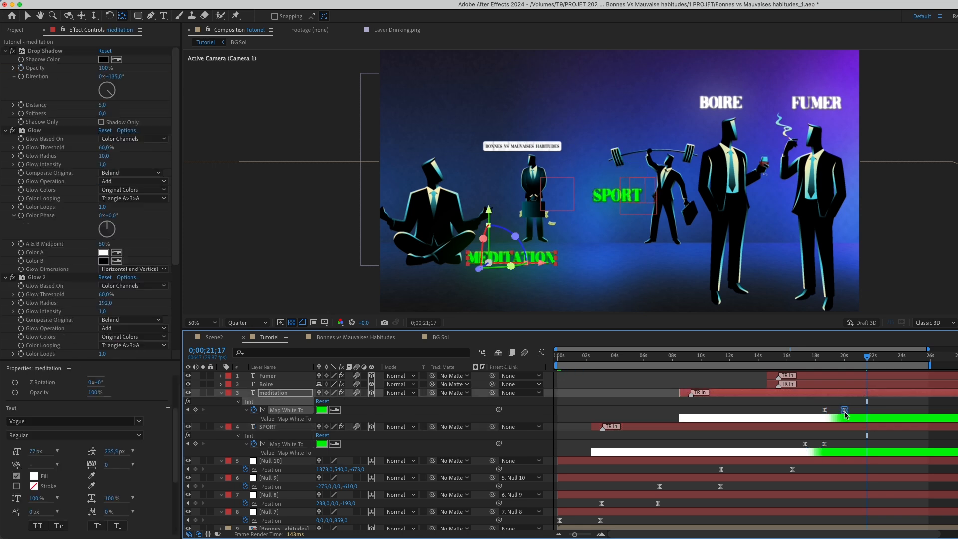
left_click_drag(814, 361, 853, 375)
left_click(865, 405)
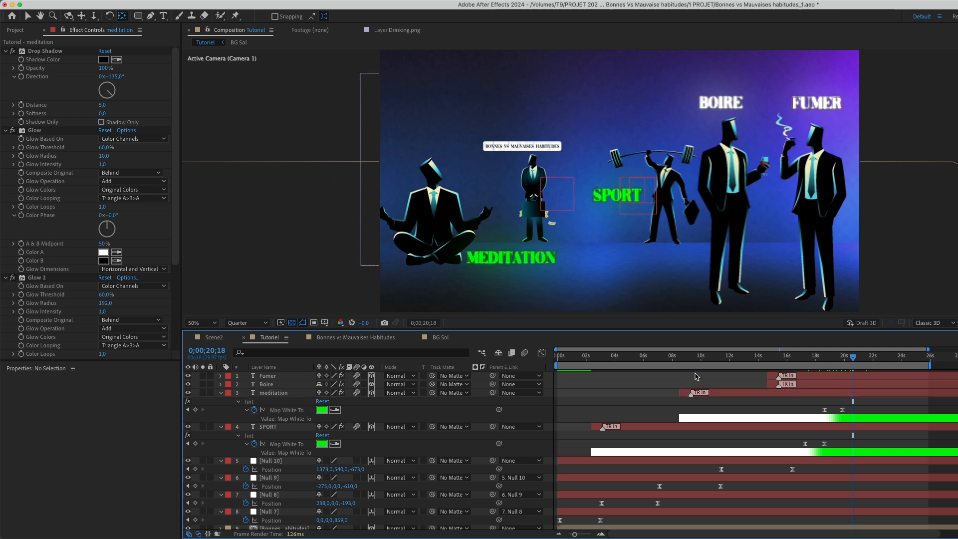
- Paste the copied Tint keyframes onto the Boire title at 0;00;22;06
left_click(826, 385)
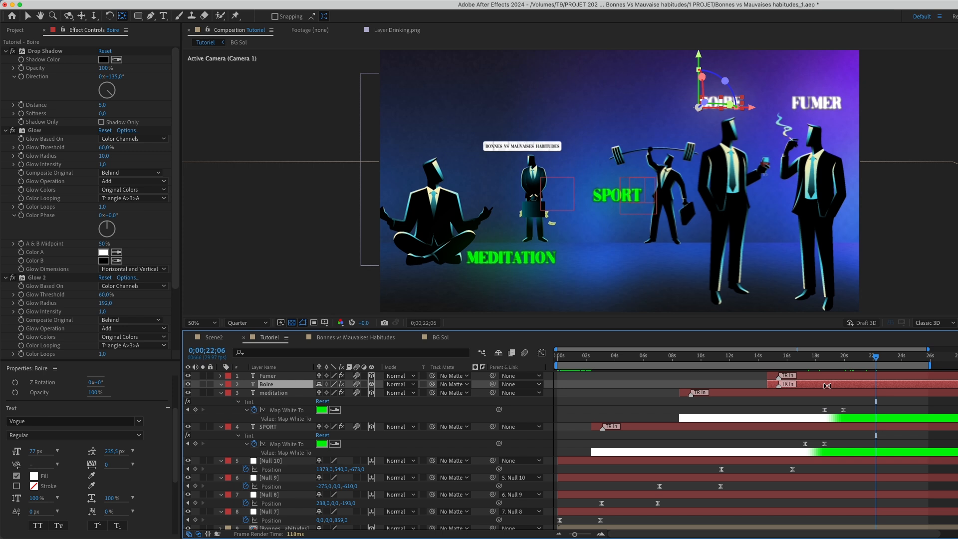
key("e")
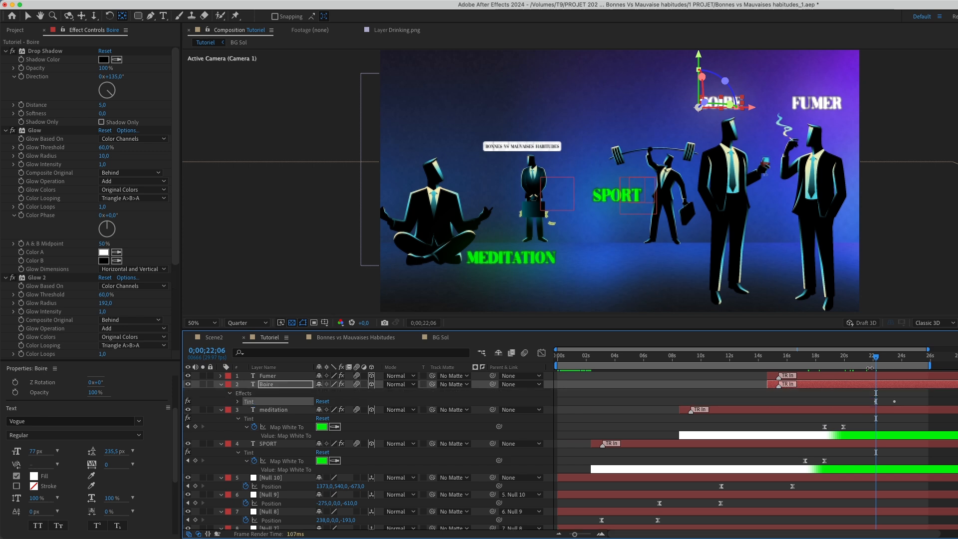
left_click_drag(872, 362, 896, 379)
left_click(886, 391)
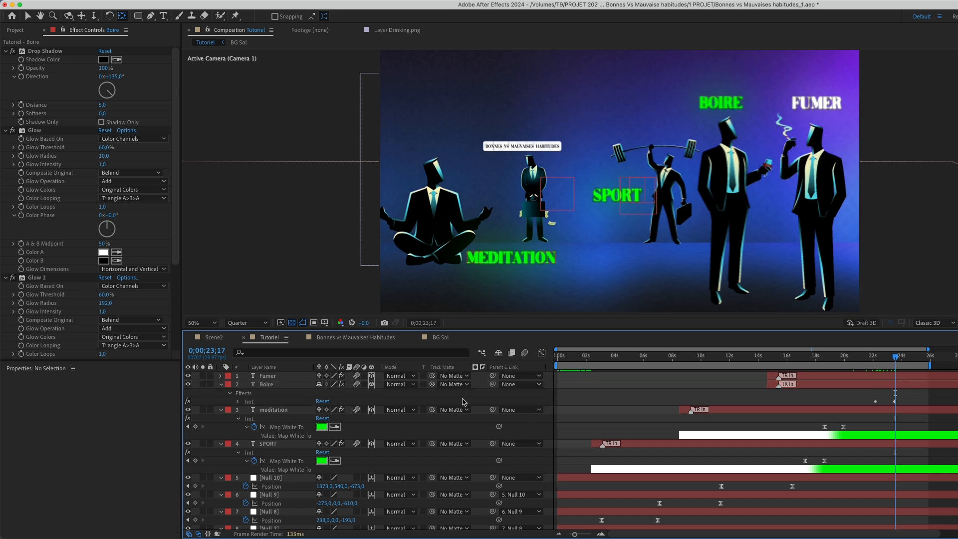
- Replace the Boire Tint's green Map White To keyframe with red FF0000 at 0;00;23;17
scroll(78, 163, "down", 5)
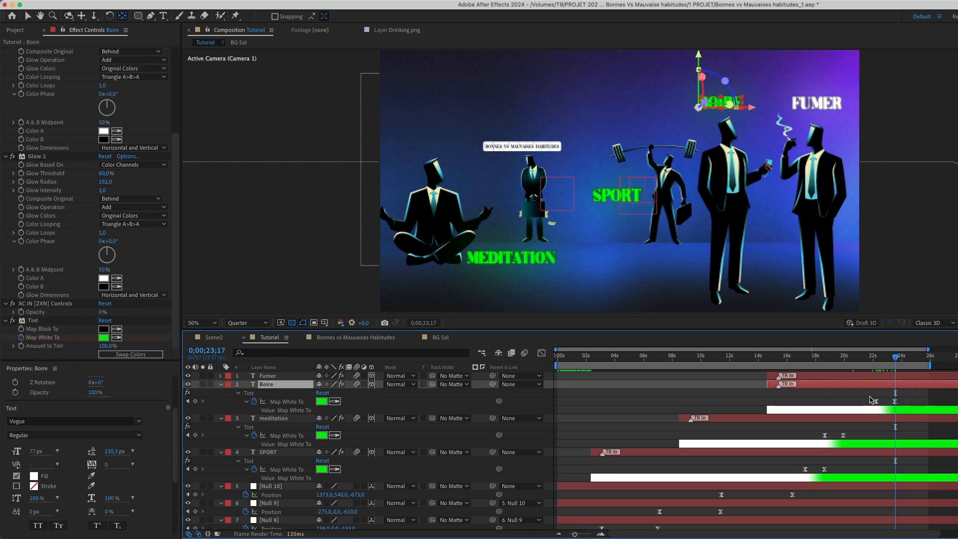
left_click(895, 401)
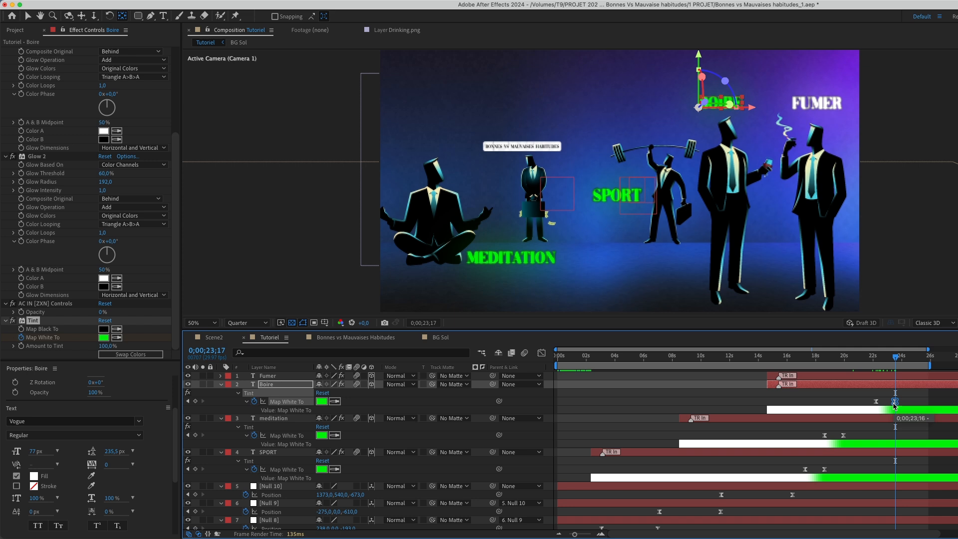
key("Delete")
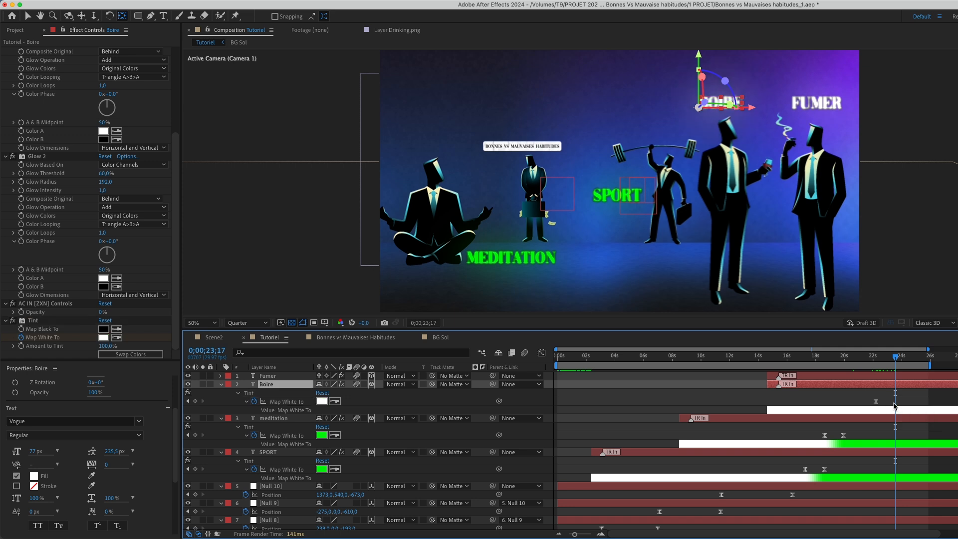
left_click(104, 338)
left_click_drag(669, 246, 694, 258)
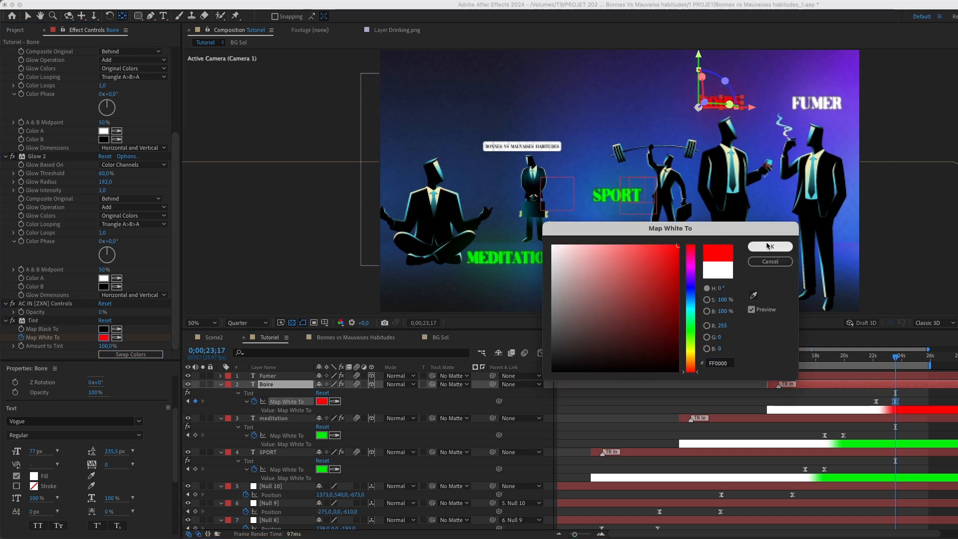
left_click(768, 246)
- Copy both Boire Map White To keyframes and paste them onto the Fumer title at 0;00;22;06
left_click_drag(866, 399, 905, 402)
left_click_drag(881, 360, 878, 358)
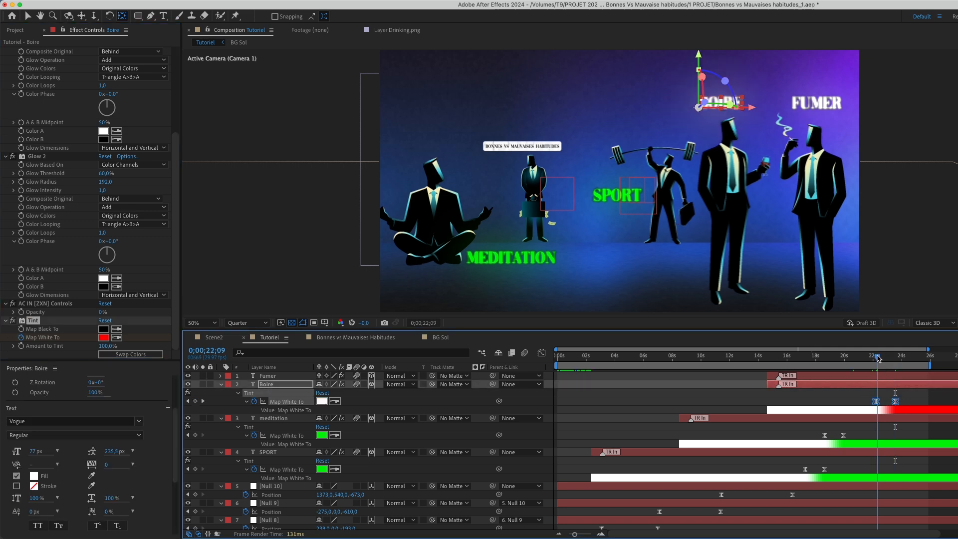
key("v")
left_click(885, 376)
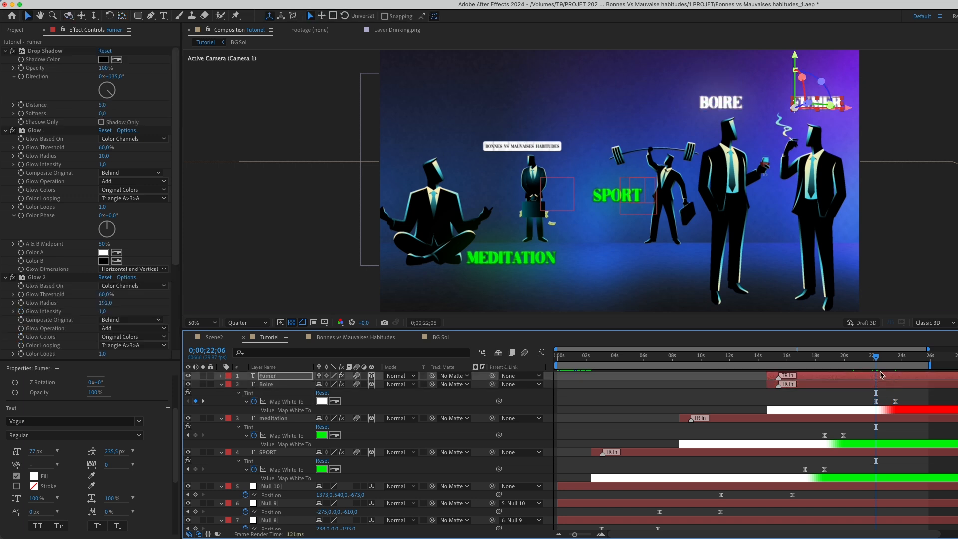
- Play the animation from the start to review the title and camera timing
left_click_drag(876, 357, 515, 403)
key("space")
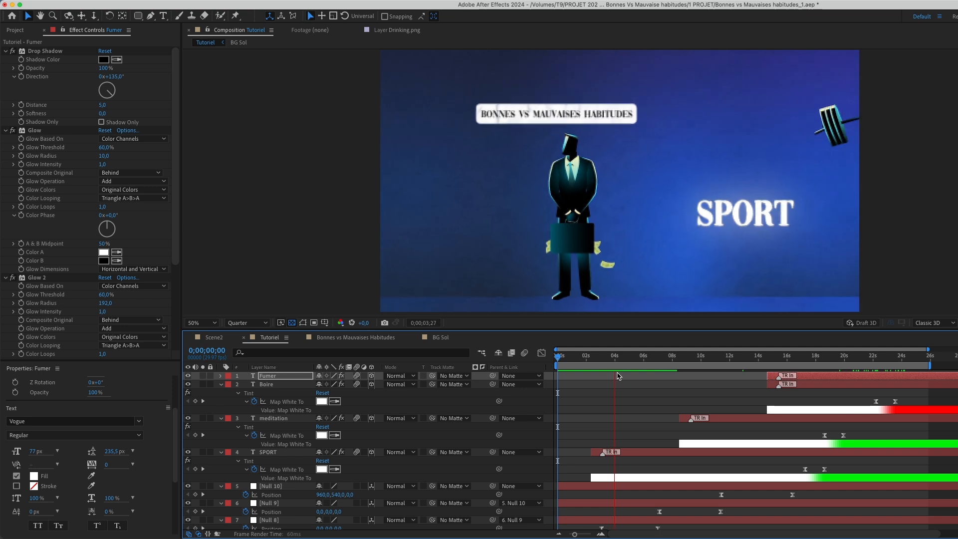
key("space")
- Try the SPORT tint keyframes from about 6 s and the meditation ones from about 12.3 s, and undo both moves
left_click_drag(826, 467, 638, 467)
key("space")
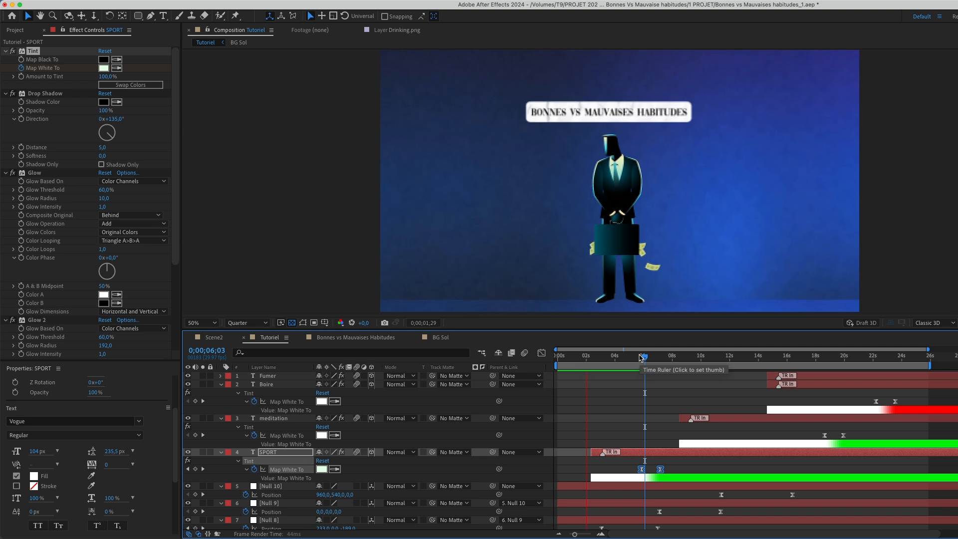
left_click(824, 436)
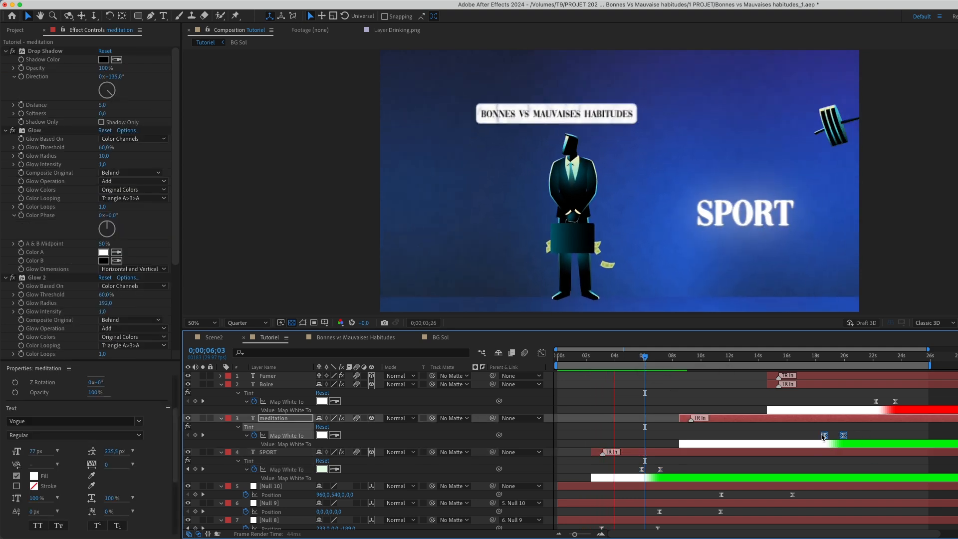
left_click_drag(824, 435, 734, 435)
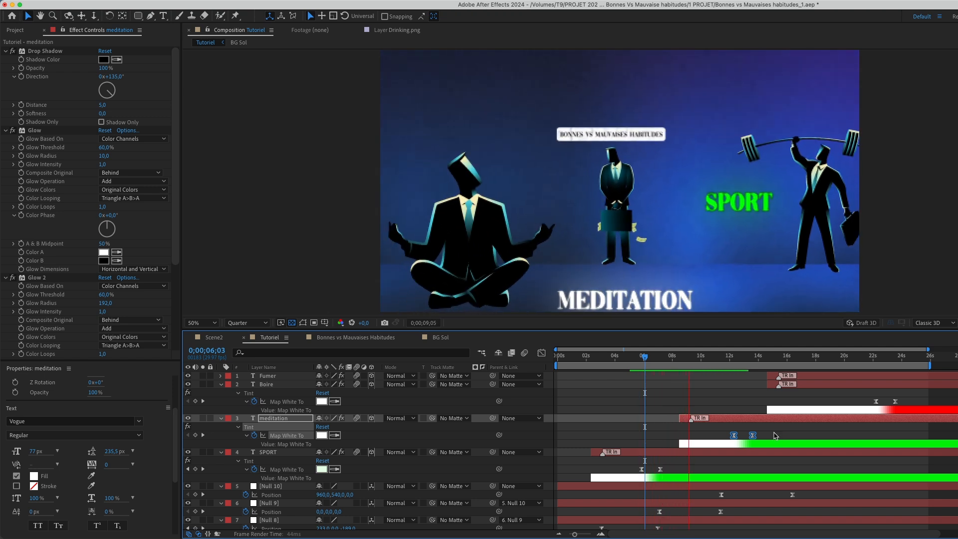
key("super+z")
key("super+z")
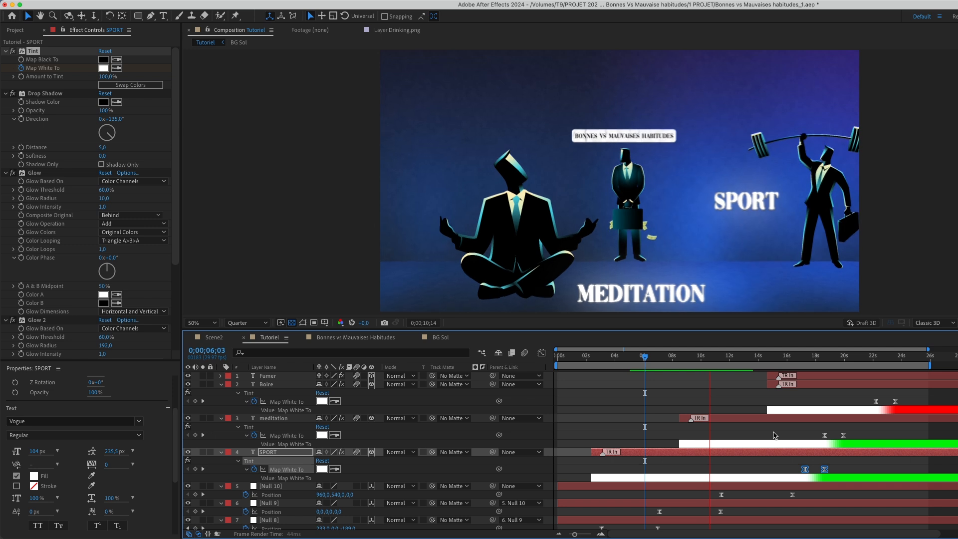
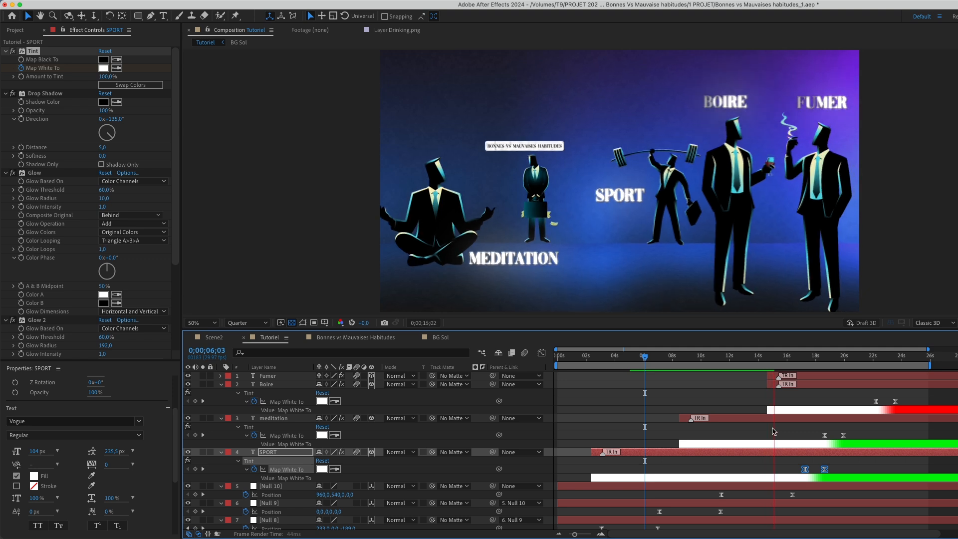
- Play the animation through the green and red title changes to check their timing against the camera and null keyframes
scroll(743, 436, "down", 3)
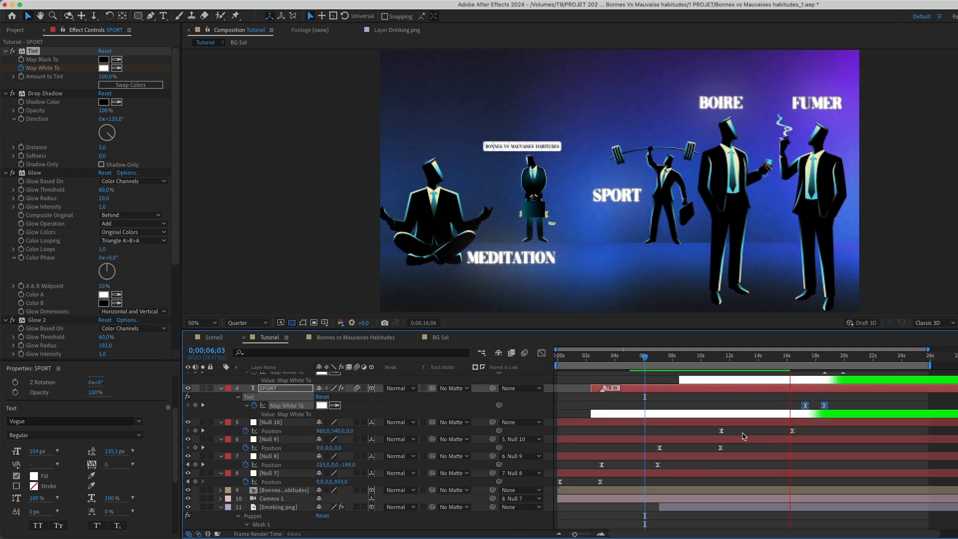
scroll(743, 436, "down", 2)
scroll(727, 458, "down", 2)
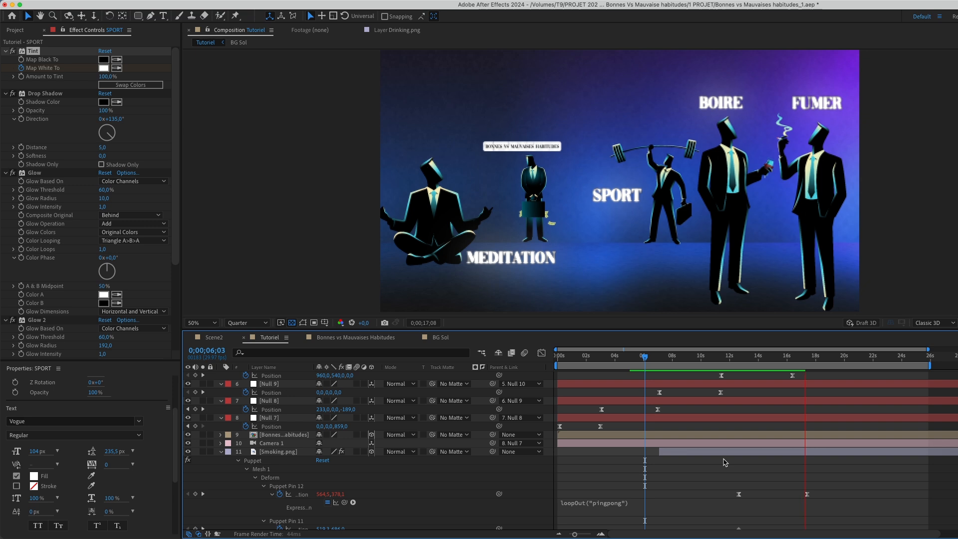
scroll(724, 462, "up", 6)
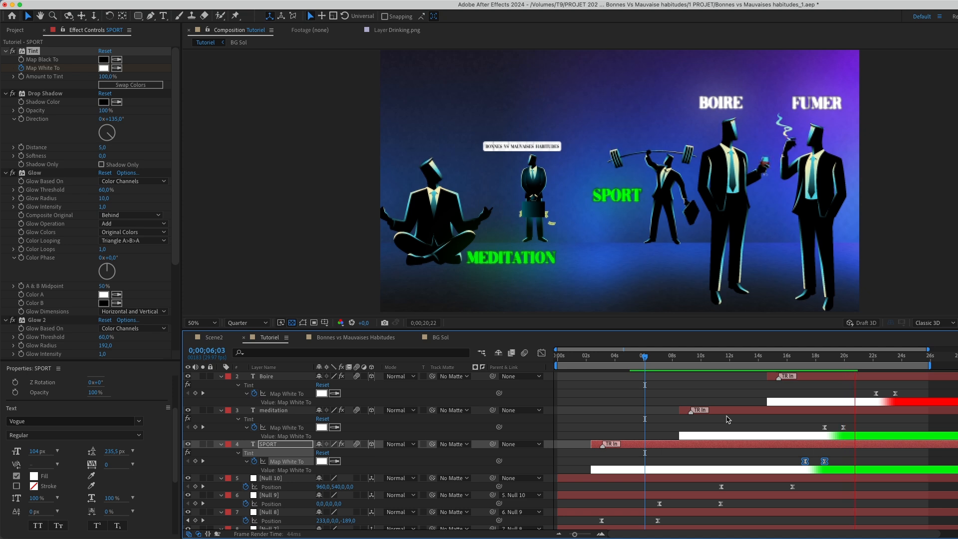
scroll(728, 419, "up", 1)
key("space")
key("space")
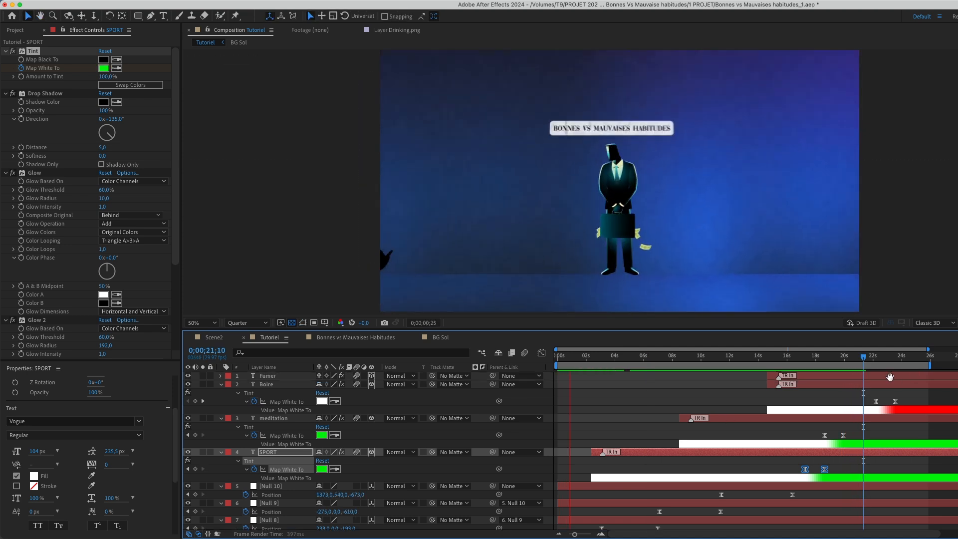
- Move the Map White To keyframes of the Fumer and Boire titles earlier, to about 20 s and 21.4 s, and check the colour change
left_click_drag(775, 357, 837, 429)
left_click(894, 379)
key("u")
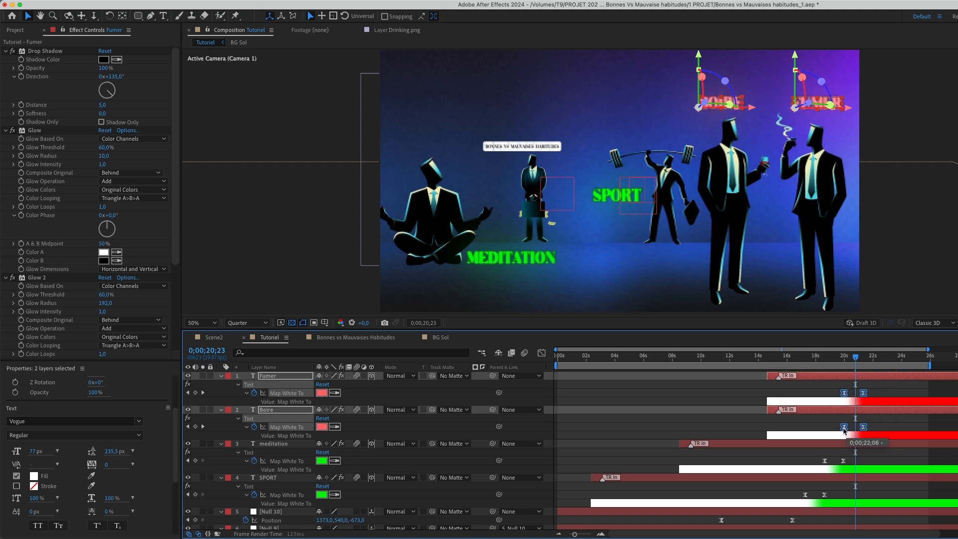
left_click(827, 357)
key("space")
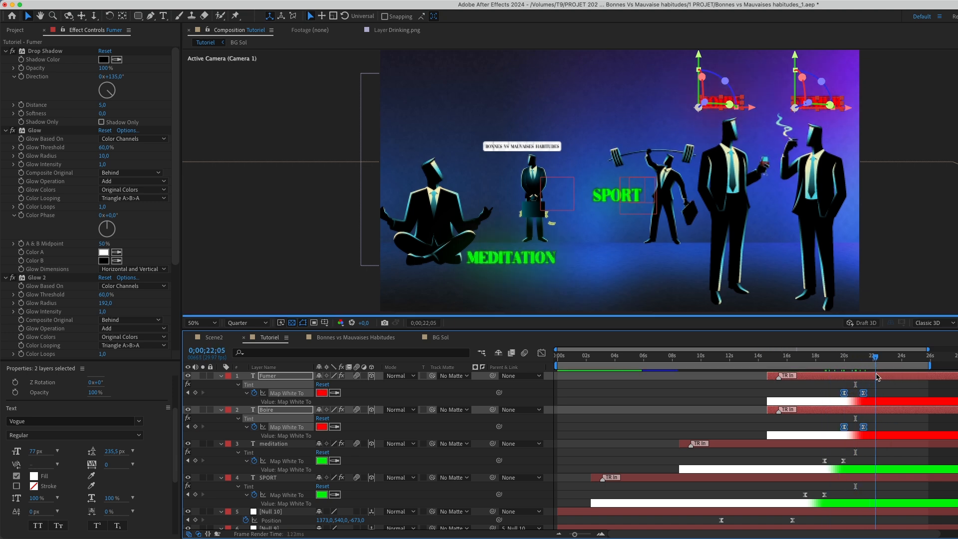
left_click(684, 394)
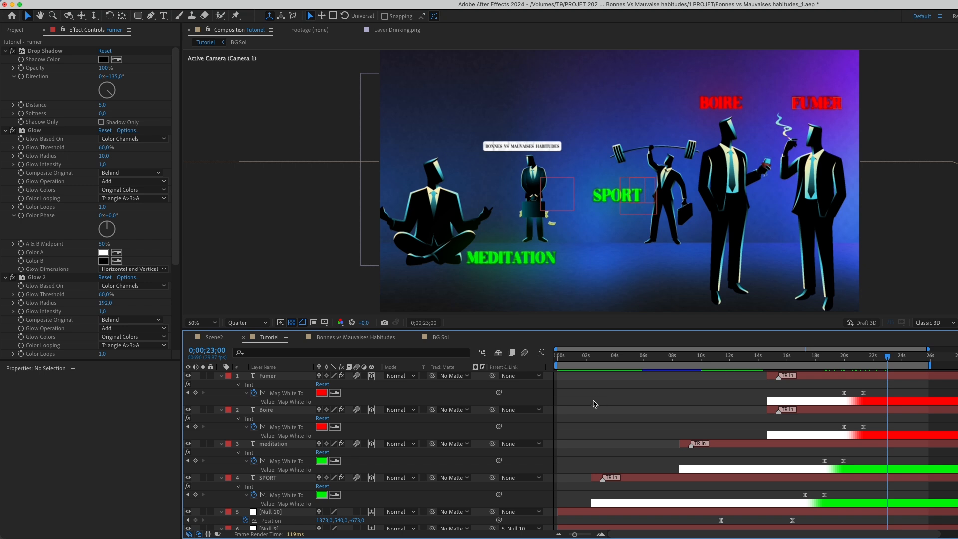
- Collapse the expanded properties of all layers in the timeline and clear the selection
key("u")
key("u")
key("super+a")
key("u")
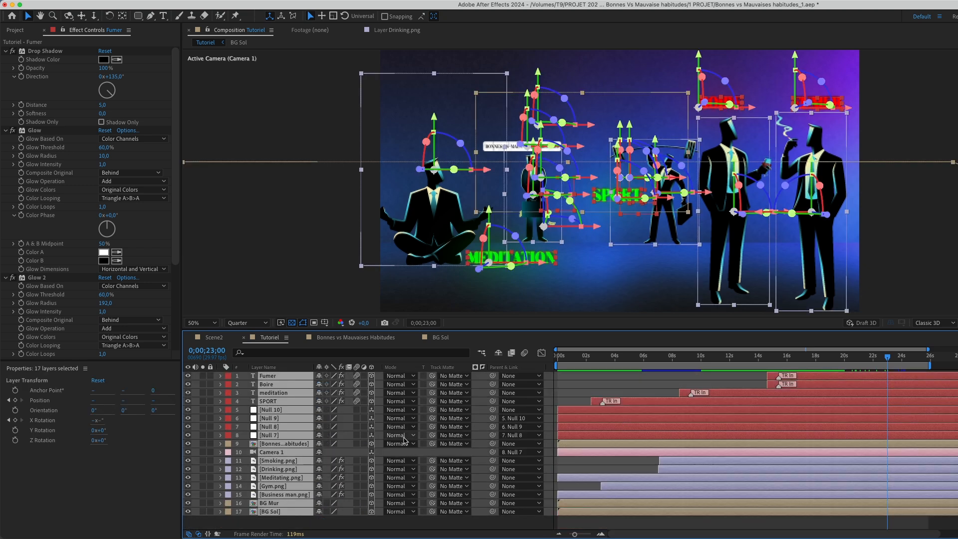
left_click(566, 392)
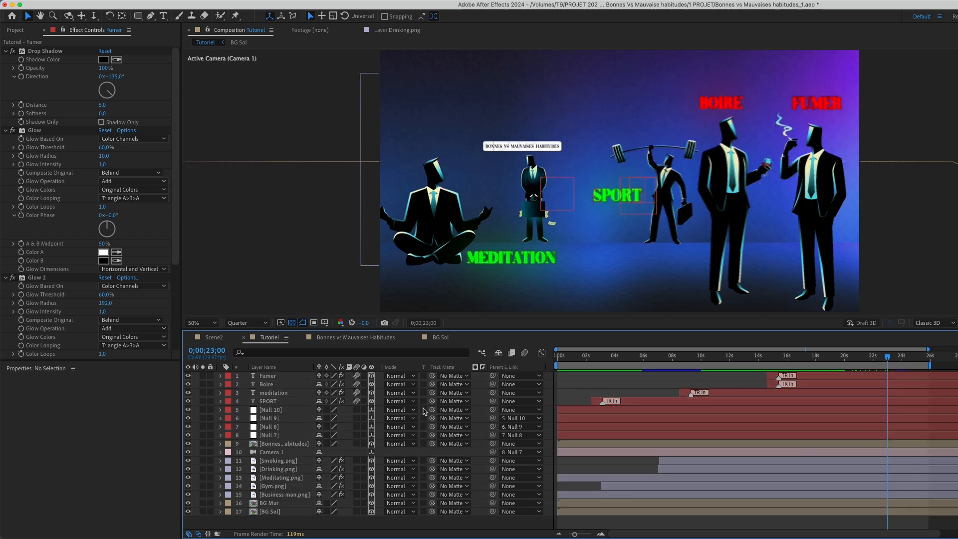
- Shift Smoking.png's puppet pin keyframes earlier so that the movement runs from about 9.5 s to 14 s
left_click(278, 461)
left_click(278, 470)
left_click(279, 477)
left_click(279, 462)
key("u")
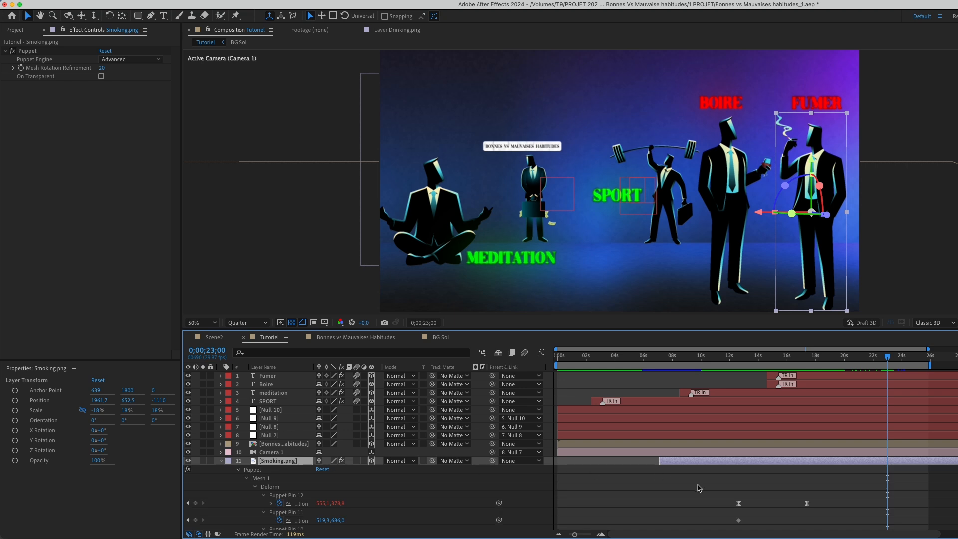
scroll(700, 488, "down", 5)
left_click_drag(714, 389, 809, 465)
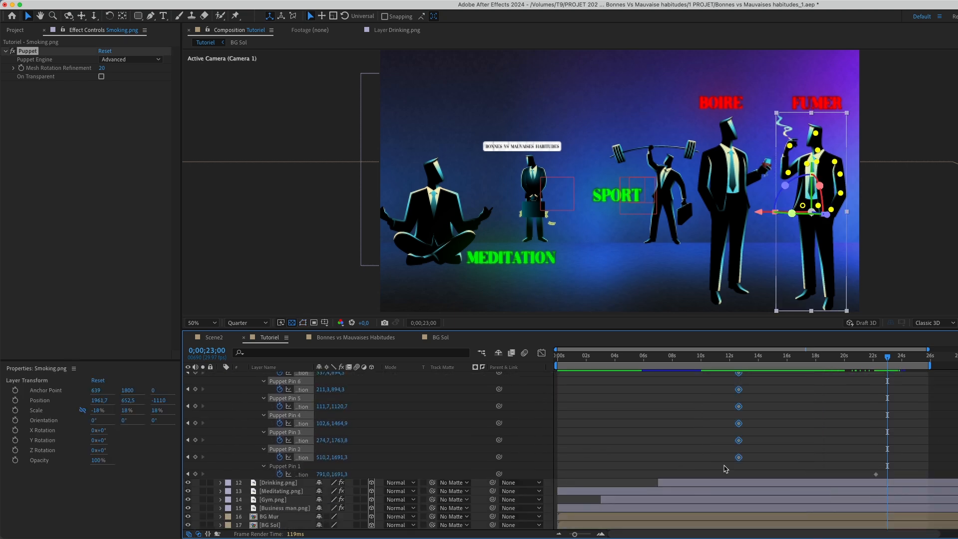
left_click(735, 461)
left_click_drag(723, 462, 694, 458)
scroll(698, 460, "up", 5)
left_click_drag(818, 387, 760, 427)
left_click(769, 440)
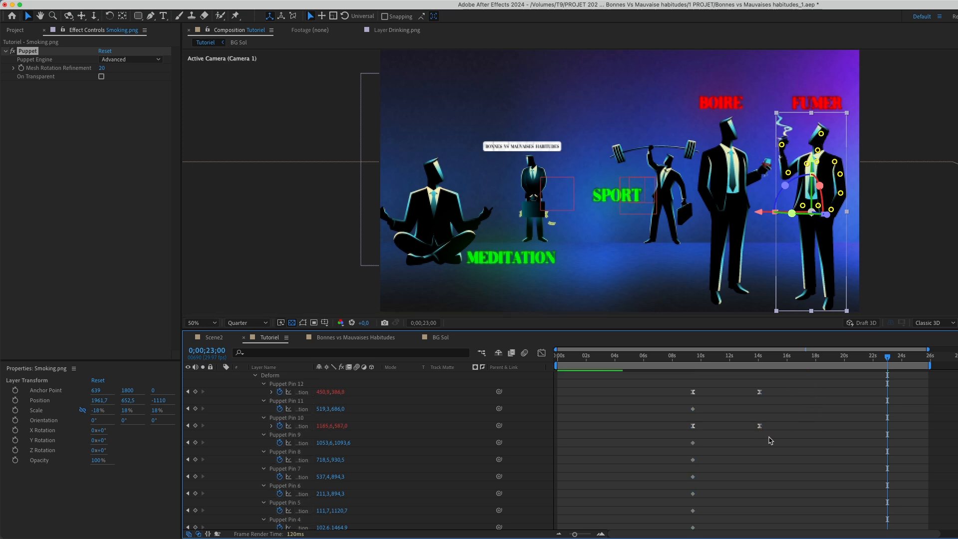
- Scrub the timeline to 0;00;17;11 to check the smoking figure's motion, and collapse its layer
left_click_drag(666, 353, 806, 396)
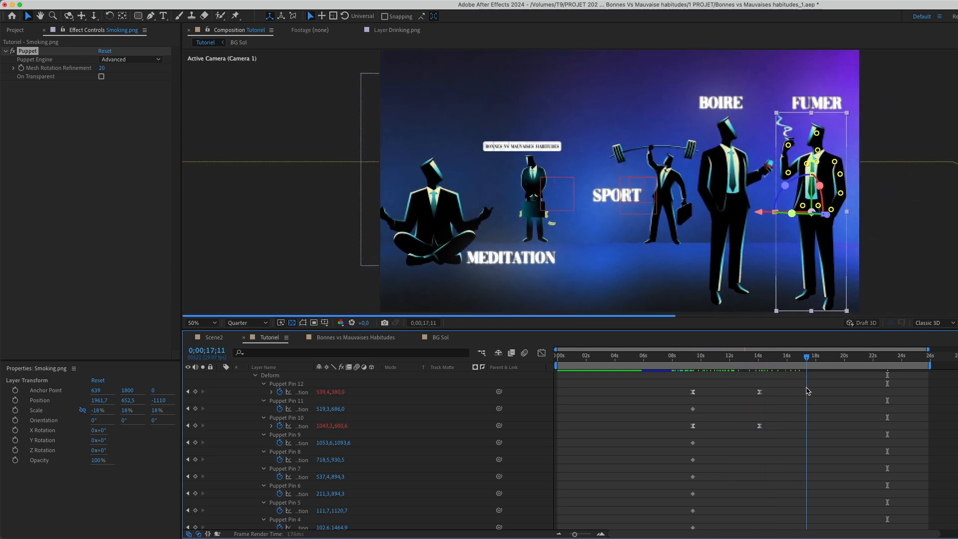
left_click(748, 483)
scroll(211, 437, "up", 5)
scroll(211, 437, "down", 2)
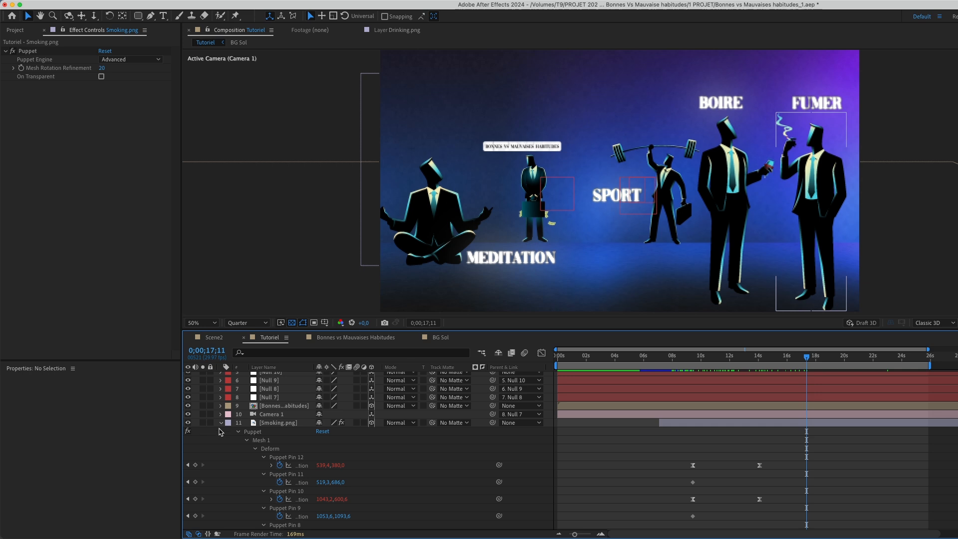
left_click(223, 422)
- Retime Drinking.png's puppet pin keyframes so that the movement runs from about 9.2 s to 12.7 s
left_click(273, 470)
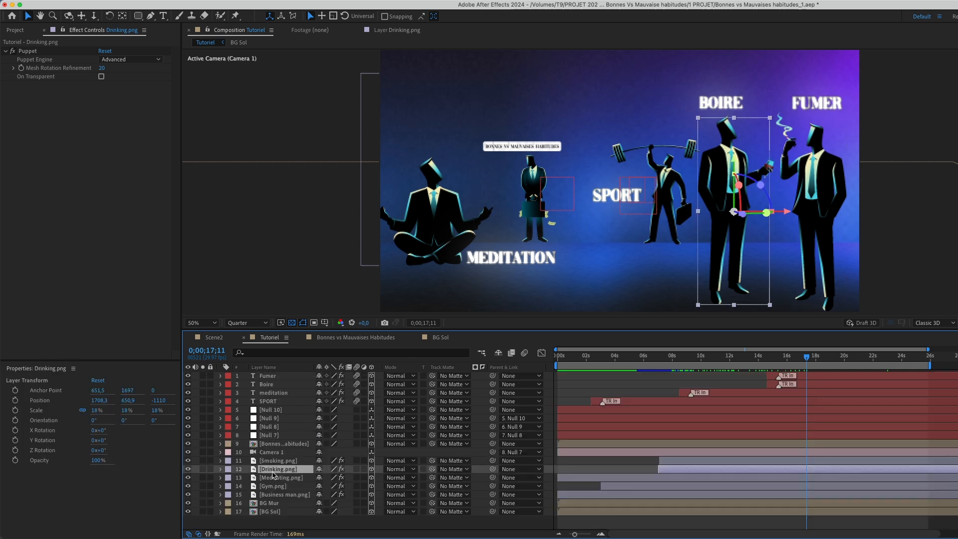
key("u")
scroll(648, 474, "down", 3)
left_click_drag(735, 461, 839, 496)
scroll(760, 434, "up", 8)
left_click_drag(757, 429, 689, 430)
scroll(696, 358, "left", 1)
- Scrub the timeline to 0;00;22;03 to check the drinking figure's motion, and collapse its layer
left_click_drag(694, 358, 874, 442)
left_click(890, 431)
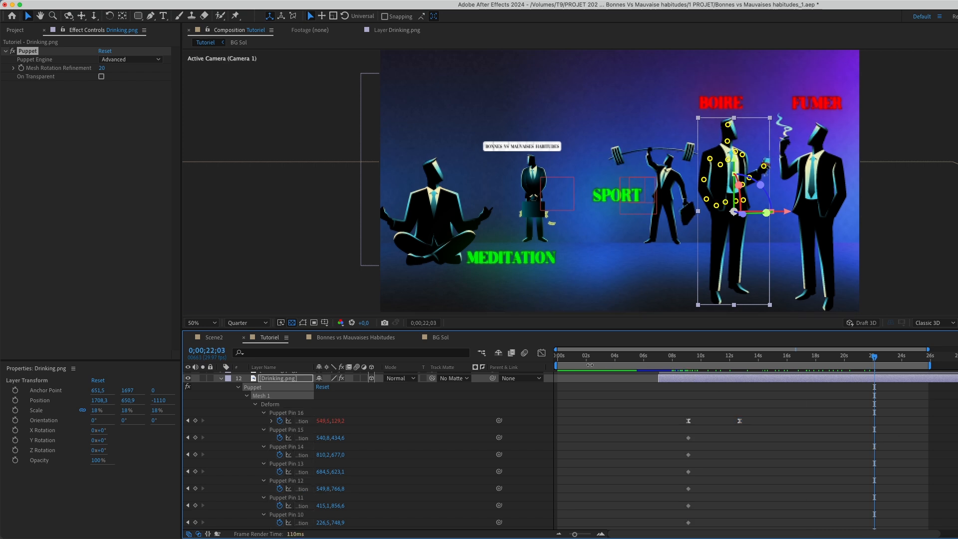
left_click(613, 446)
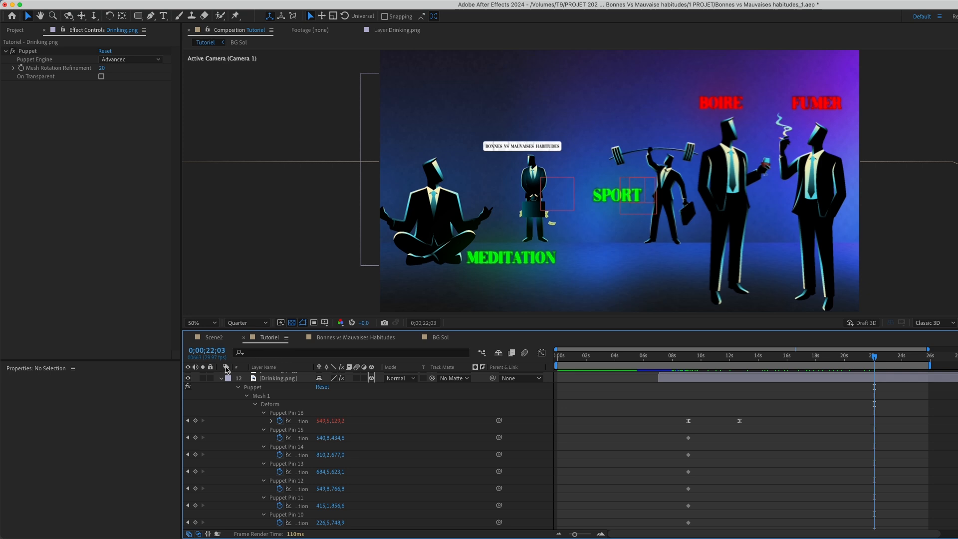
scroll(226, 369, "up", 5)
left_click(221, 438)
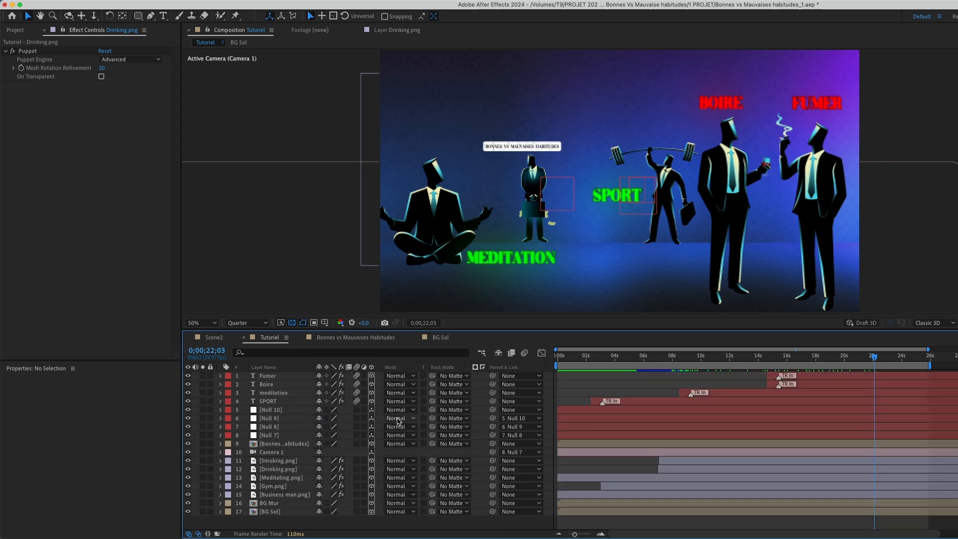
- Add the Dust.mp4 footage directly below the SPORT layer and set its blending mode to Lighten after trying Soft Light and Hard Light
left_click(15, 30)
left_click_drag(30, 196, 294, 405)
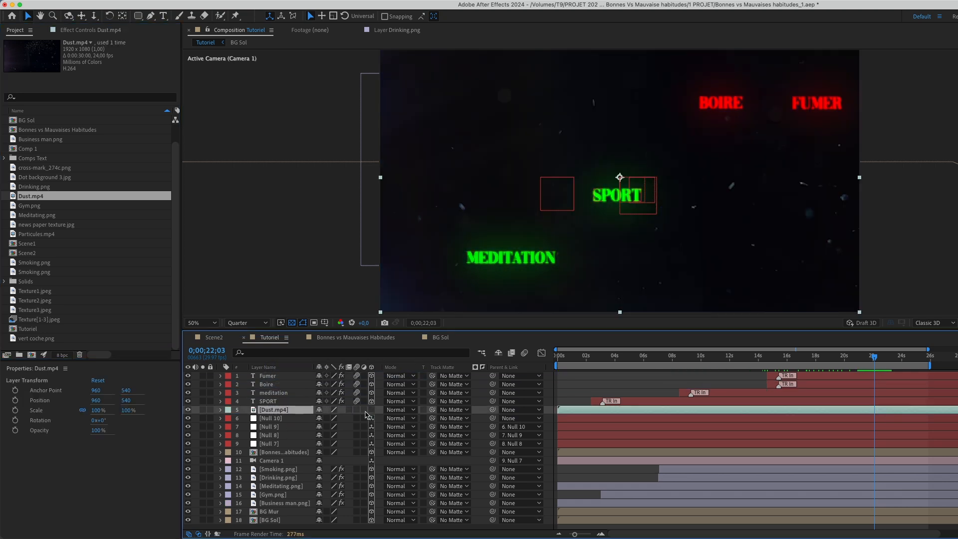
left_click(395, 410)
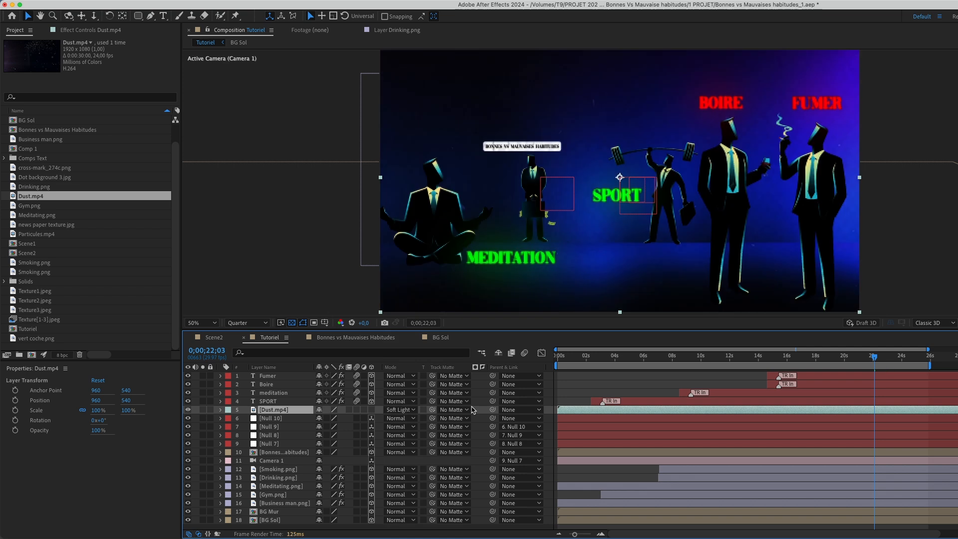
left_click(399, 409)
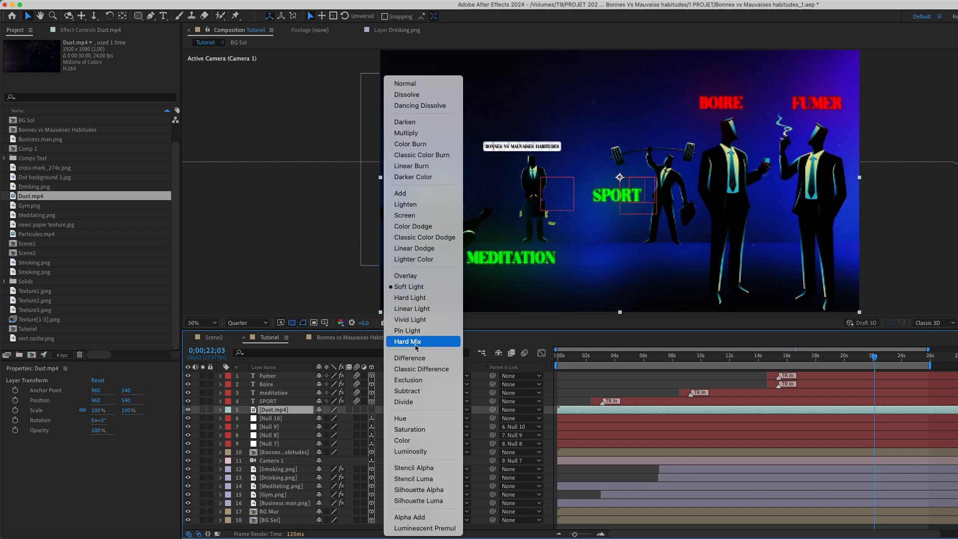
left_click(412, 299)
left_click(399, 409)
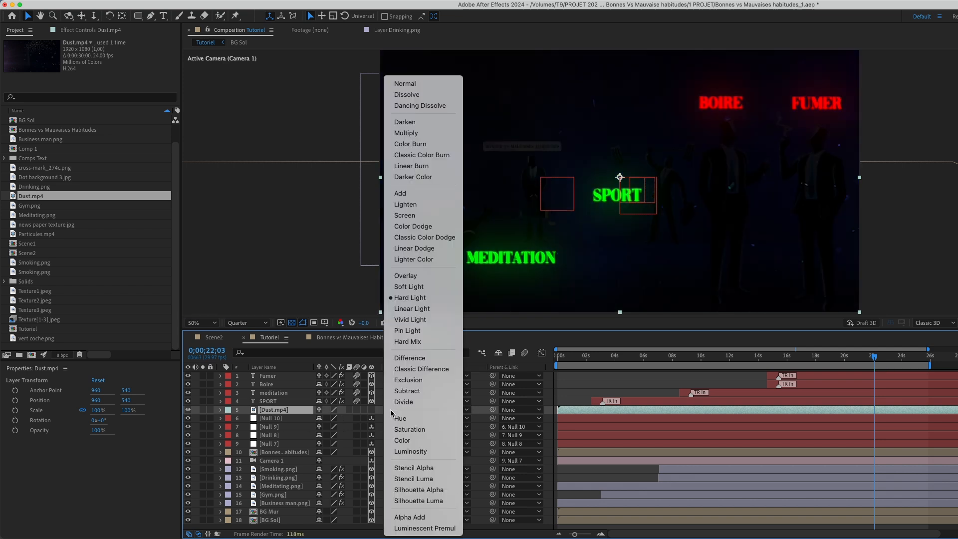
left_click(403, 204)
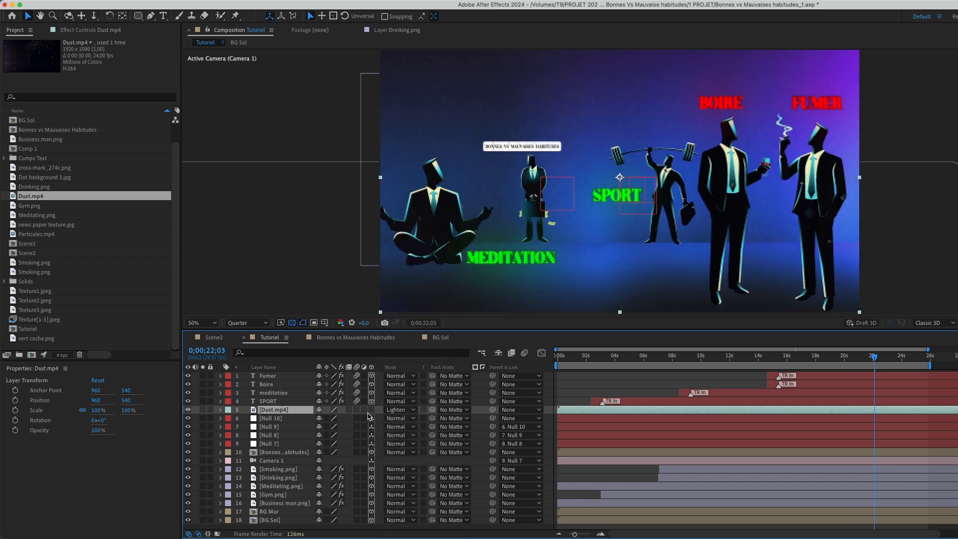
- Preview the dust overlay from the first frame and hide the Dust.mp4 layer
key("Home")
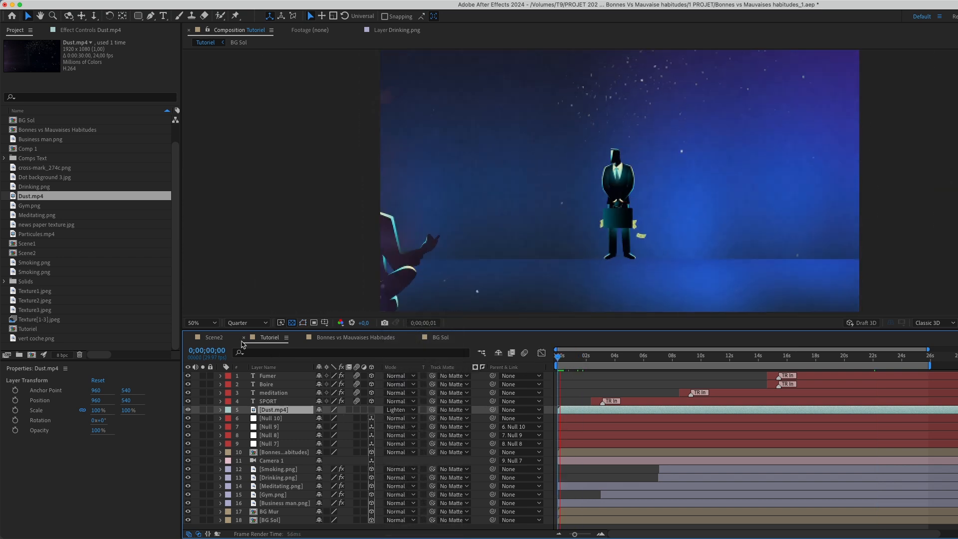
left_click(247, 322)
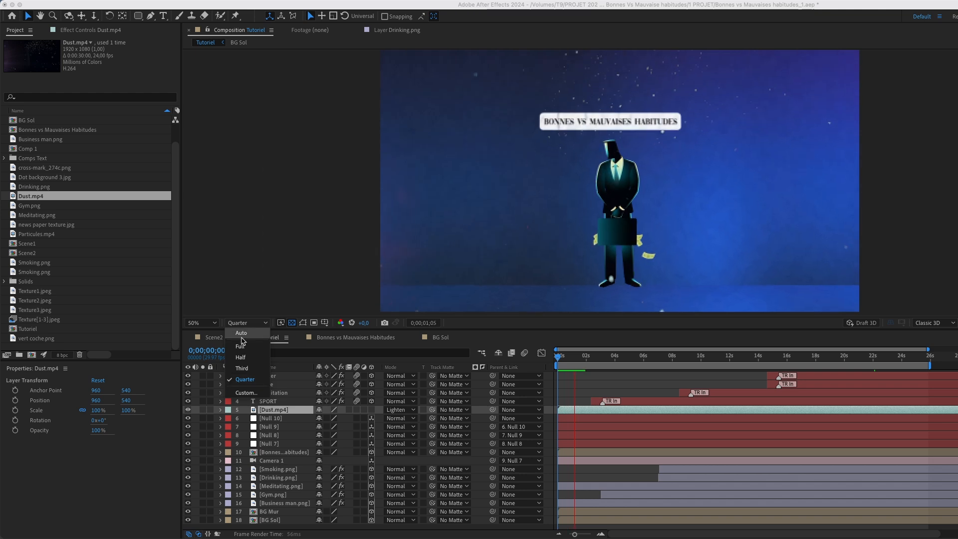
left_click(239, 334)
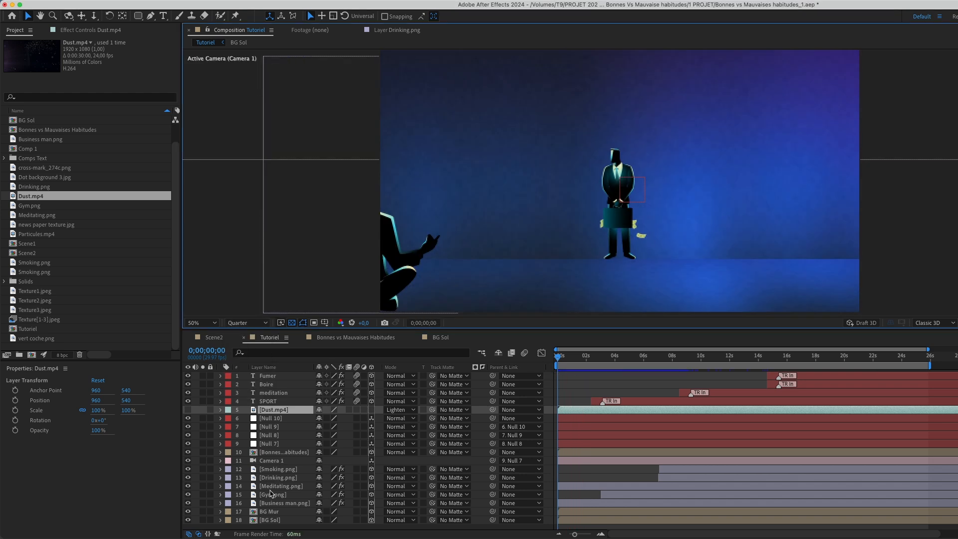
- Try moving Meditating.png's first Position keyframe to 0;00;00;01 and shifting the figure further out of frame, and undo both changes
left_click(272, 487)
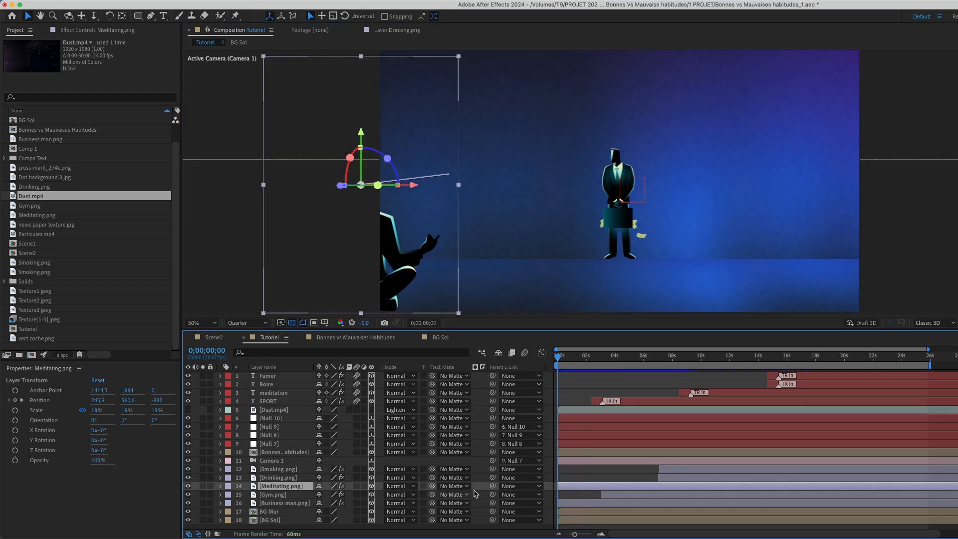
key("p")
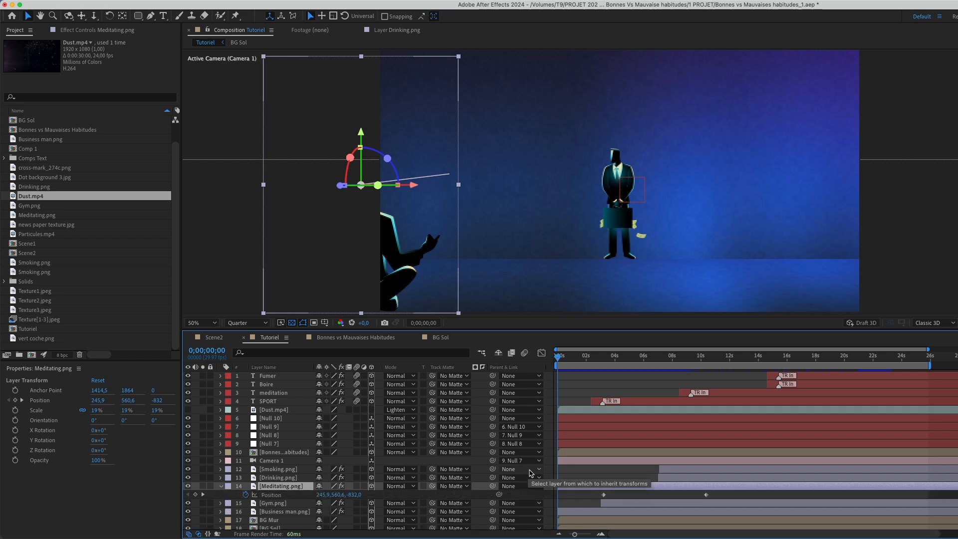
left_click_drag(602, 495, 559, 496)
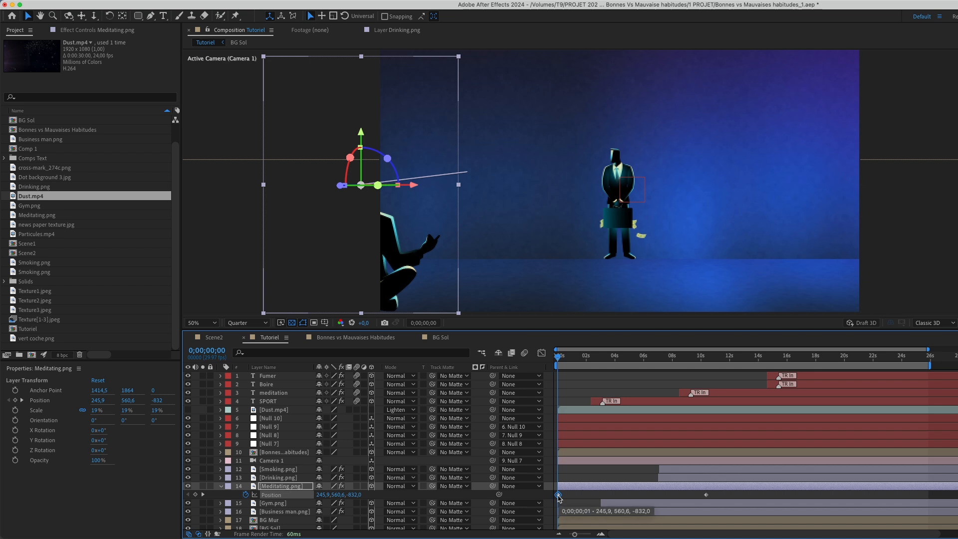
left_click_drag(401, 251, 321, 254)
key("super+z")
key("super+z")
- Trim the start of the Meditating.png layer to about 2.8 s and reveal the Gym.png layer's Puppet properties
left_click_drag(558, 495, 599, 487)
left_click(578, 495)
mouse_move(579, 353)
left_mouse_down()
mouse_move(642, 372)
mouse_move(619, 379)
left_mouse_up()
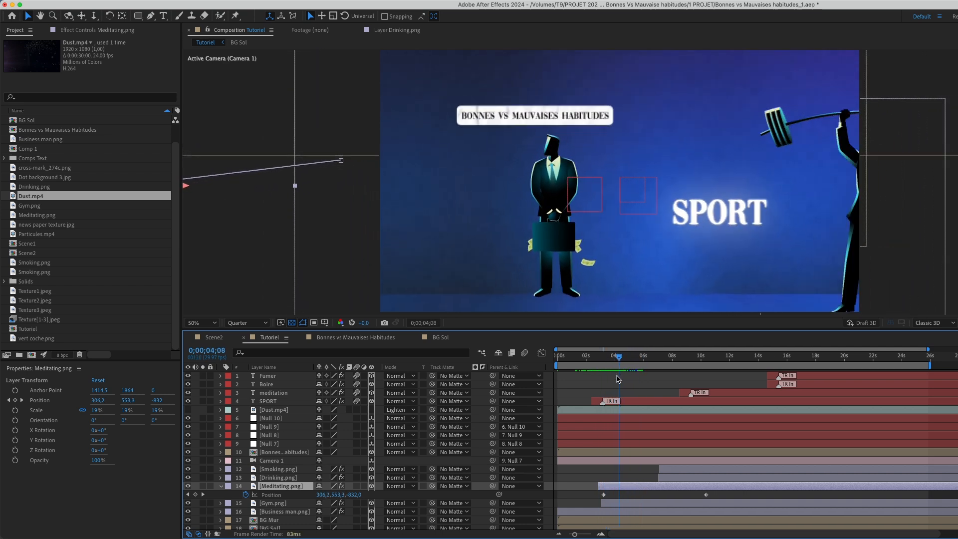
left_click(277, 503)
key("e")
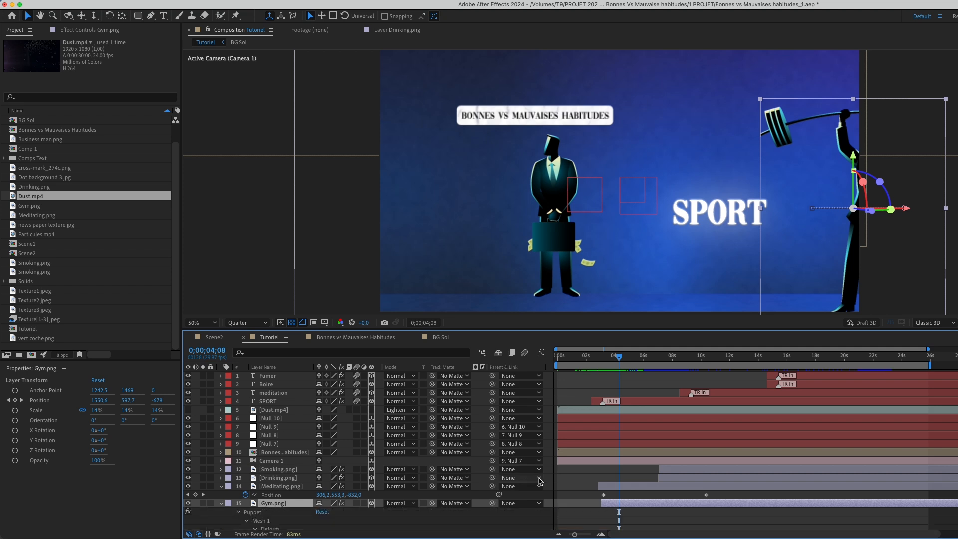
- Apply Easy Ease to Meditating.png's two Position keyframes and shape the speed graph with an early peak and a long slow-down
left_click_drag(592, 498, 720, 494)
key("F9")
left_click(542, 353)
left_click(704, 488)
left_click_drag(690, 489, 654, 489)
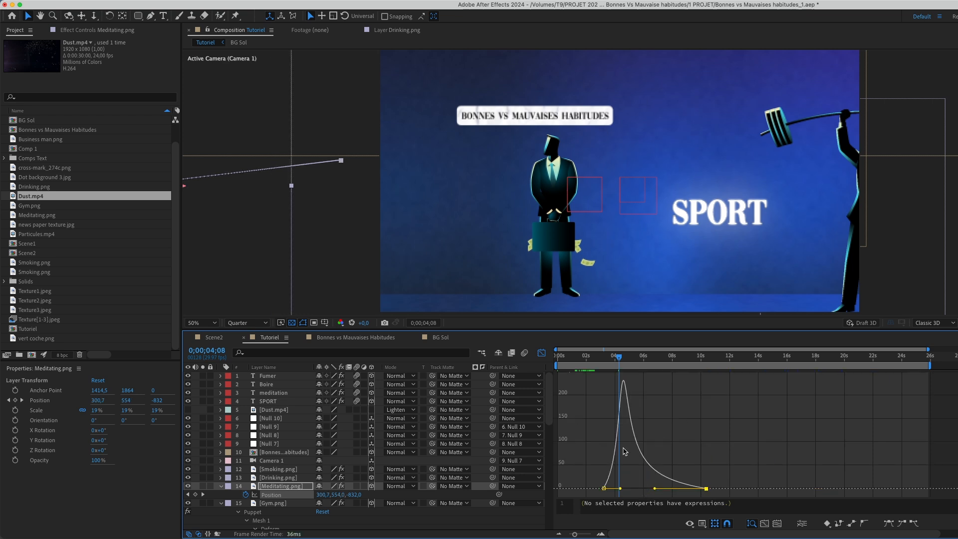
left_click(542, 353)
left_click_drag(618, 357, 703, 395)
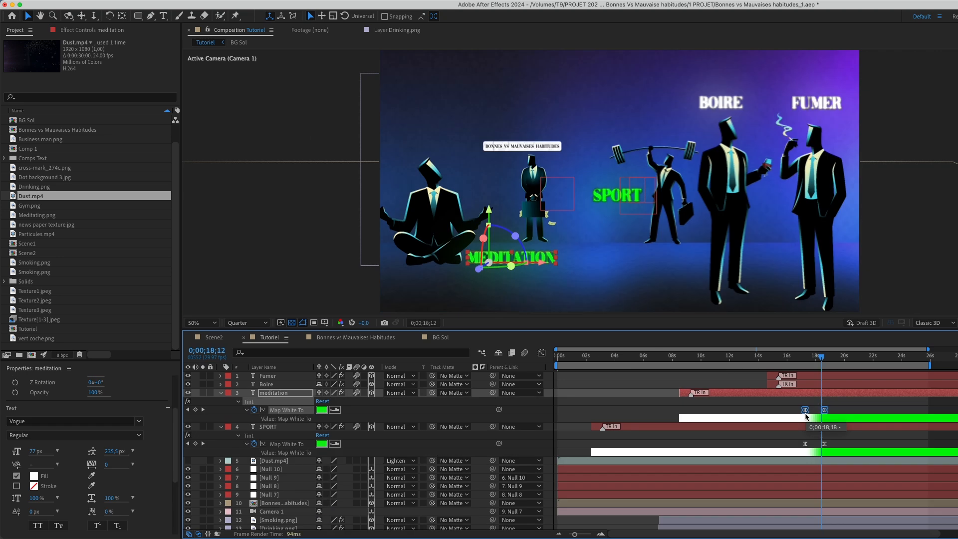
- Align the meditation title's Map White To keyframes with SPORT's at about 17.3 s and 18.6 s, and check the titles up to 0;00;22;05
left_click_drag(807, 363, 875, 383)
left_click(748, 402)
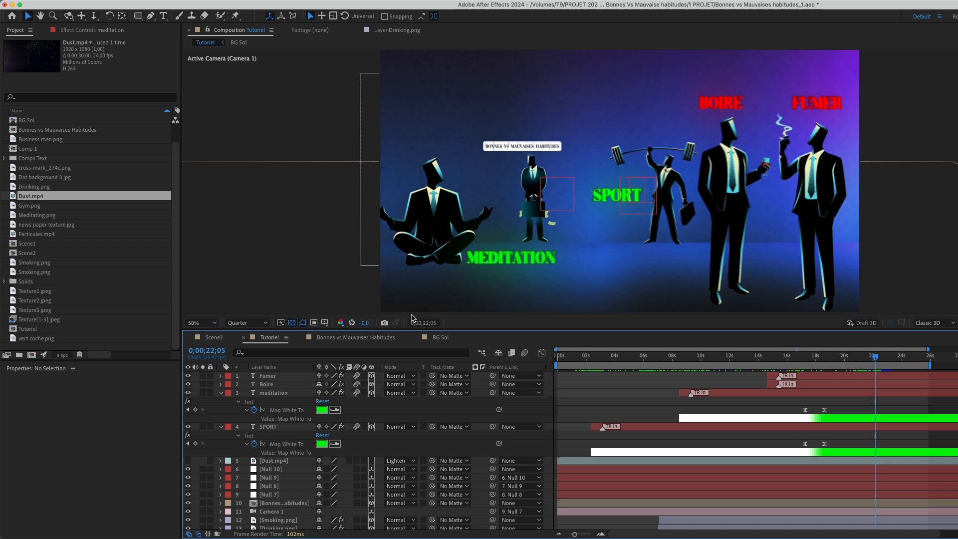
- Collapse the revealed properties of all layers in the Tutoriel composition and clear the layer selection
key("super+a")
key("u")
key("u")
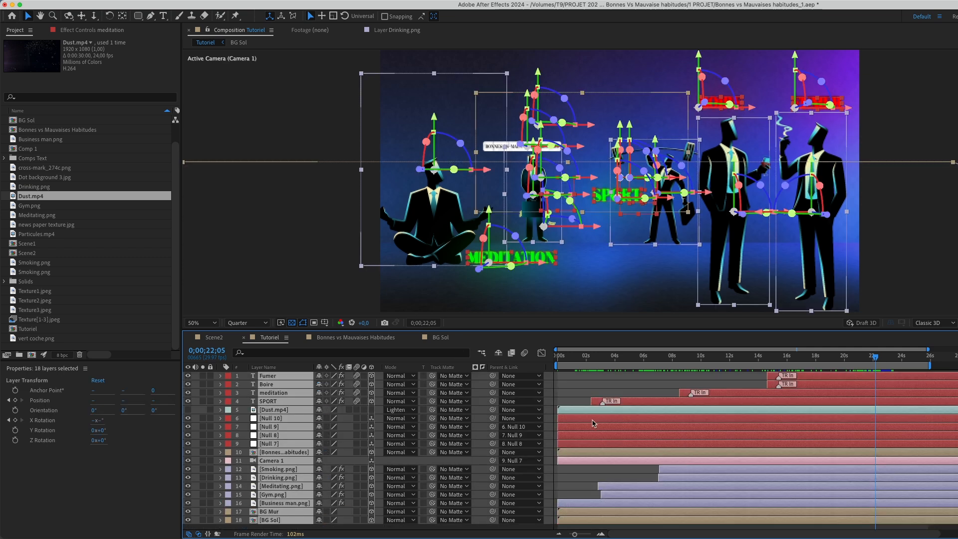
key("super+shift+a")
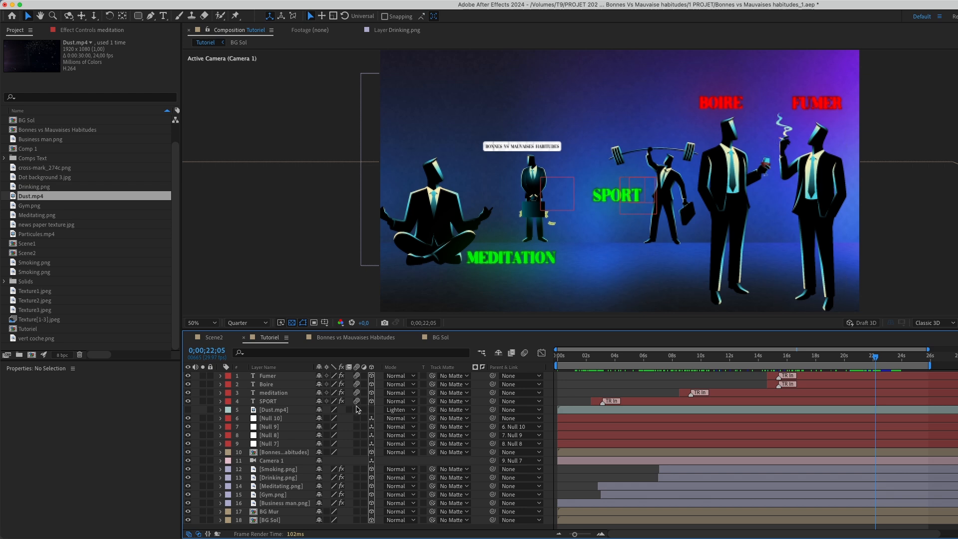
- Set the Dust.mp4 layer's blending mode to Soft Light and make the layer visible
left_click(399, 409)
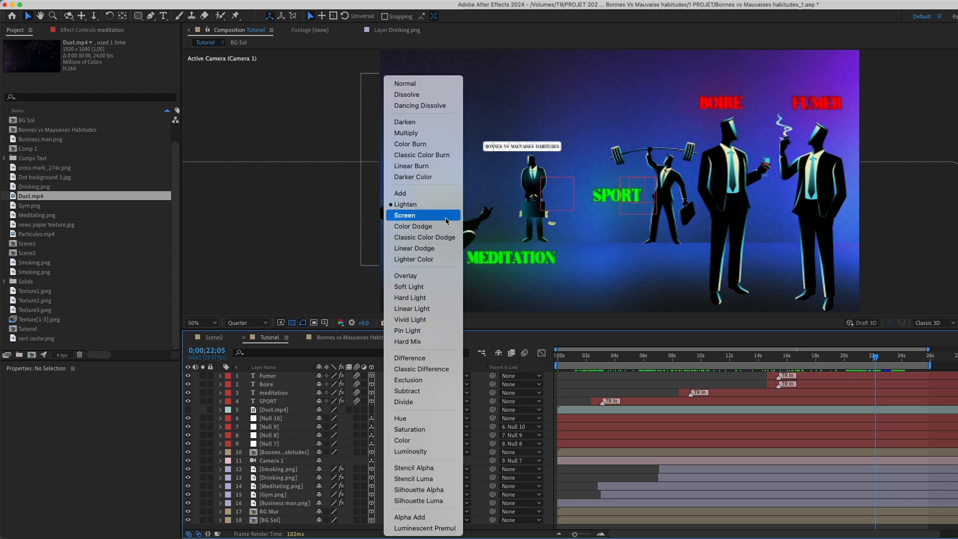
left_click(434, 287)
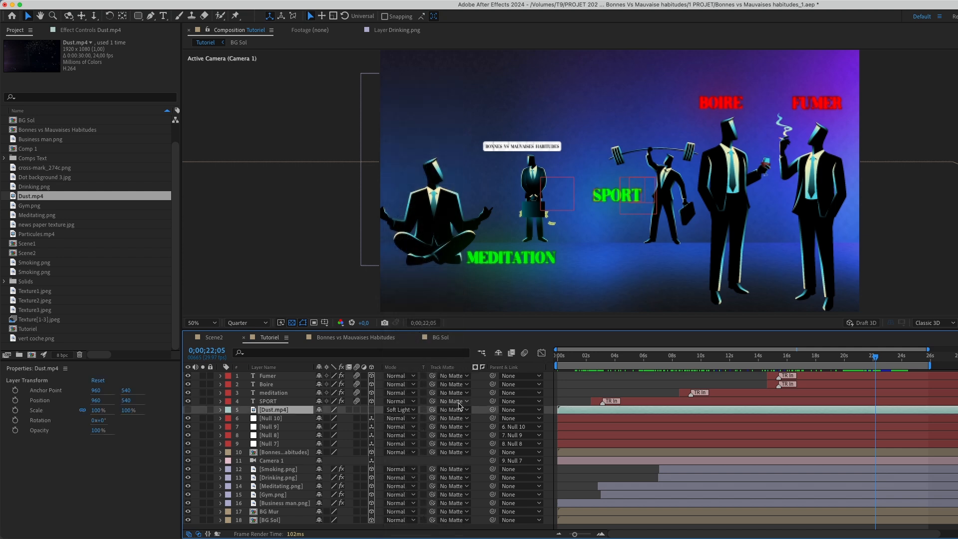
left_click(187, 409)
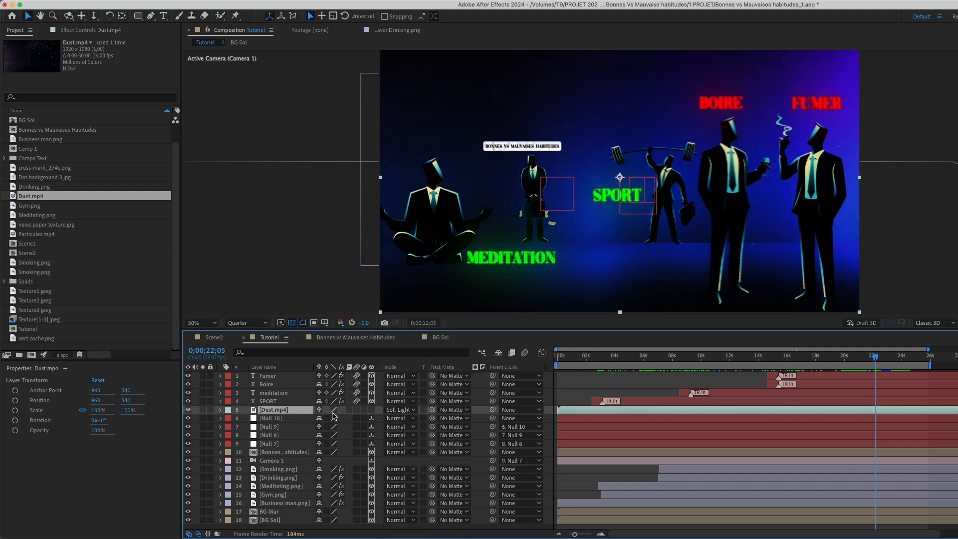
- Set the Dust.mp4 layer's opacity to 60% and check the overlay at 0;00;05;13
key("t")
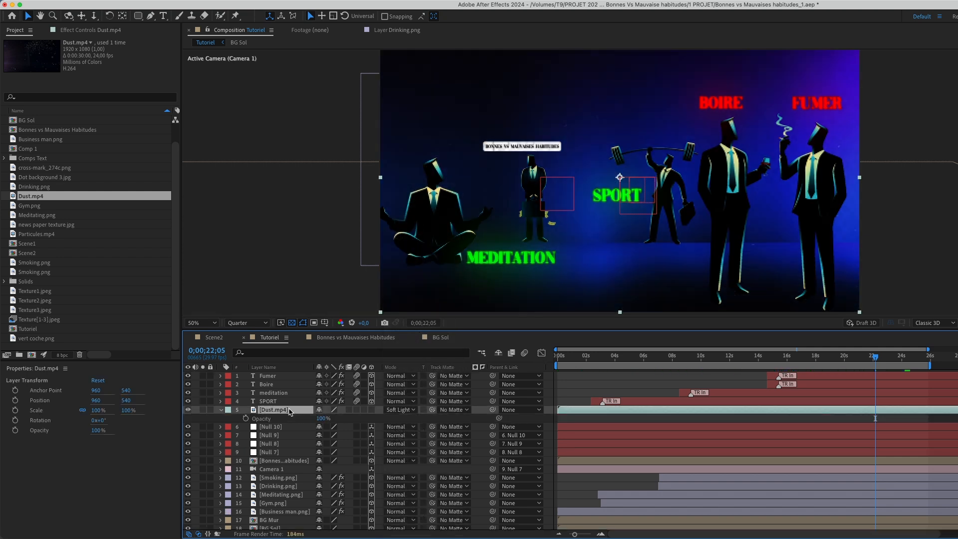
left_click(321, 419)
key("shift")
type("60")
key("Return")
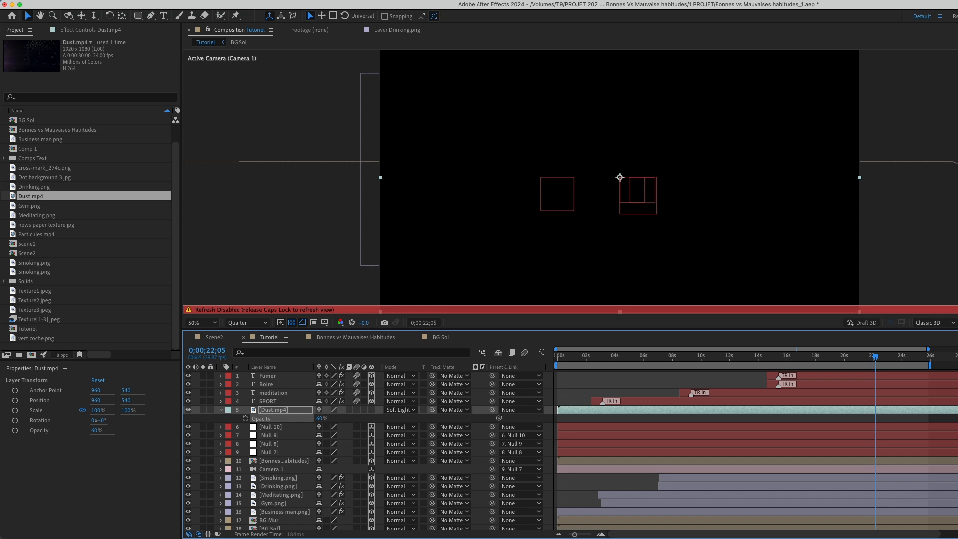
key("Caps_Lock")
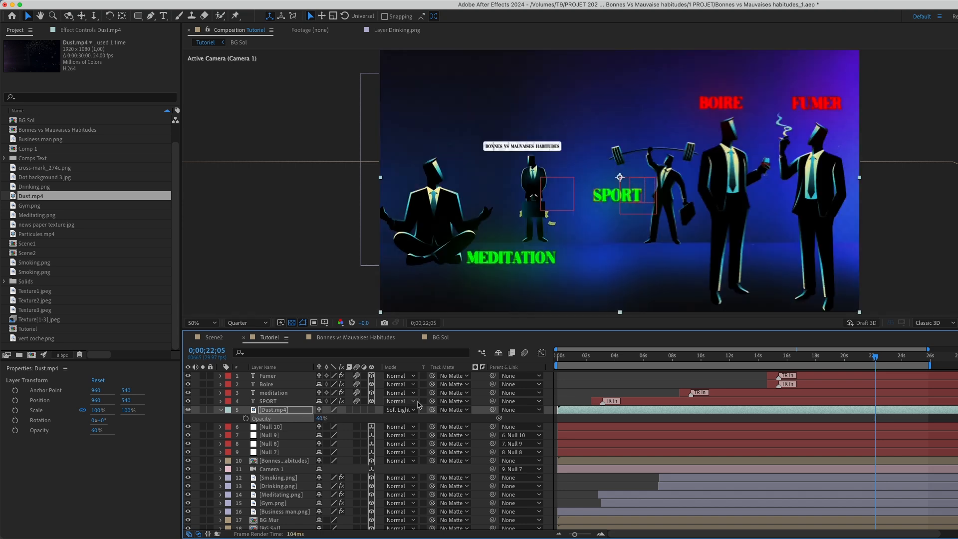
left_click_drag(618, 358, 634, 363)
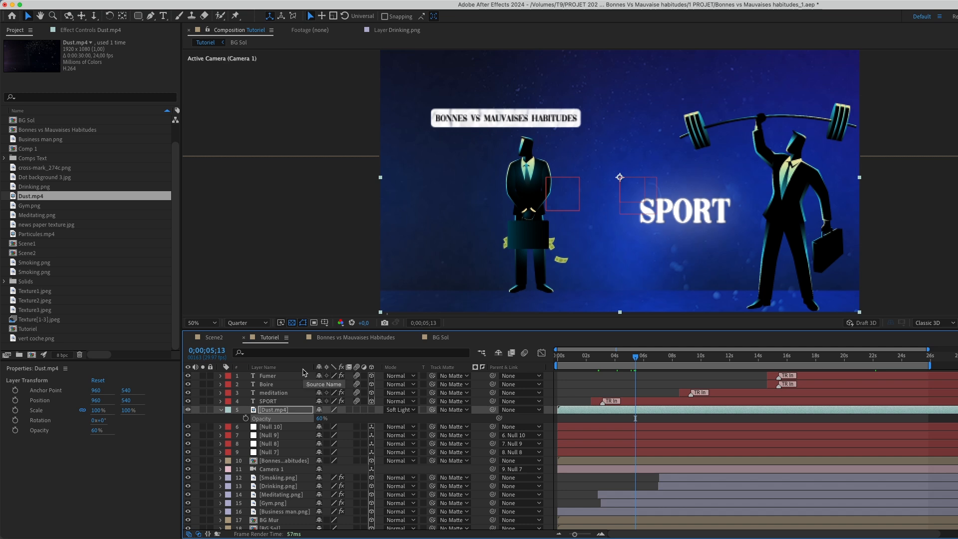
- Add an adjustment layer at the top of the layer stack and place Dust.mp4 directly beneath it
key("super+alt+y")
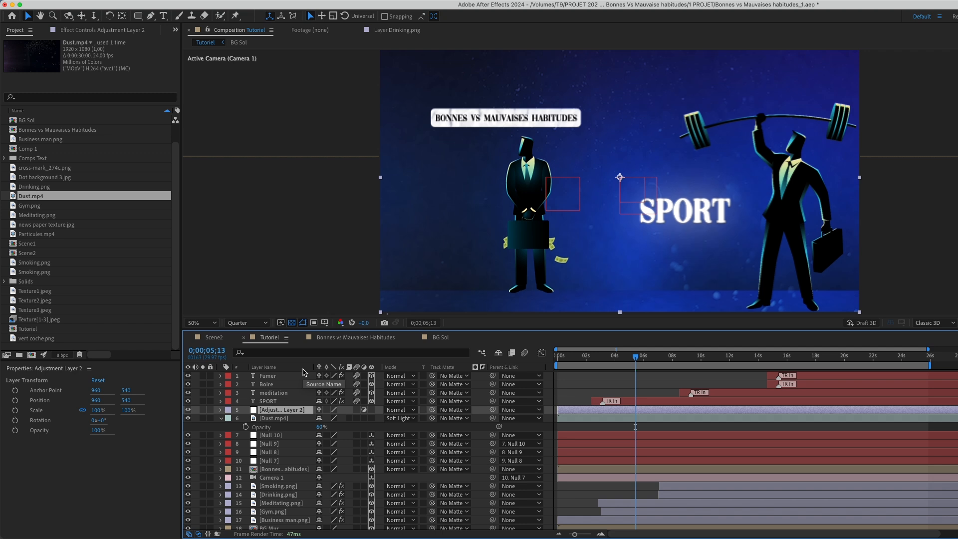
left_click_drag(278, 410, 271, 376)
left_click_drag(279, 419, 282, 394)
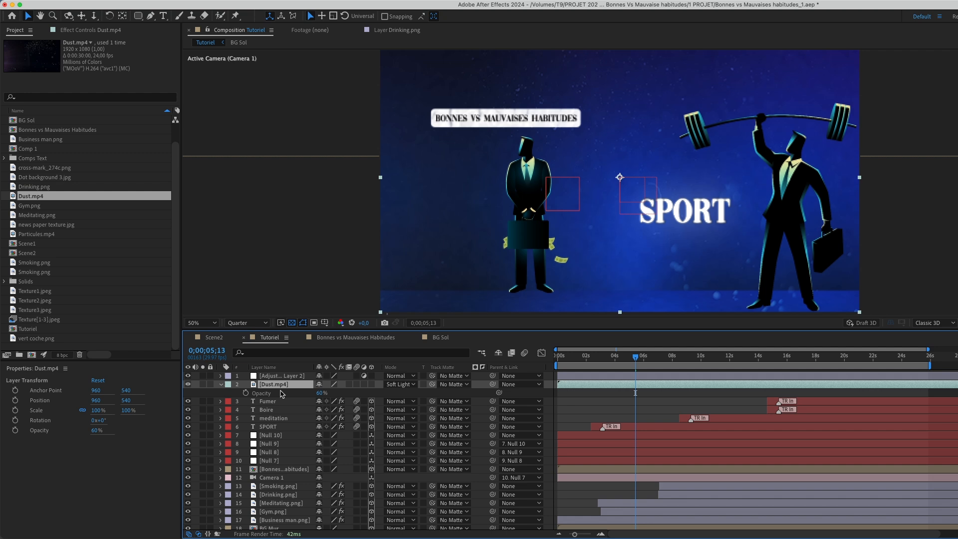
- Apply Add Grain to the adjustment layer with the Kodak Vision 200T preset and the Final Output viewing mode
left_click(613, 377)
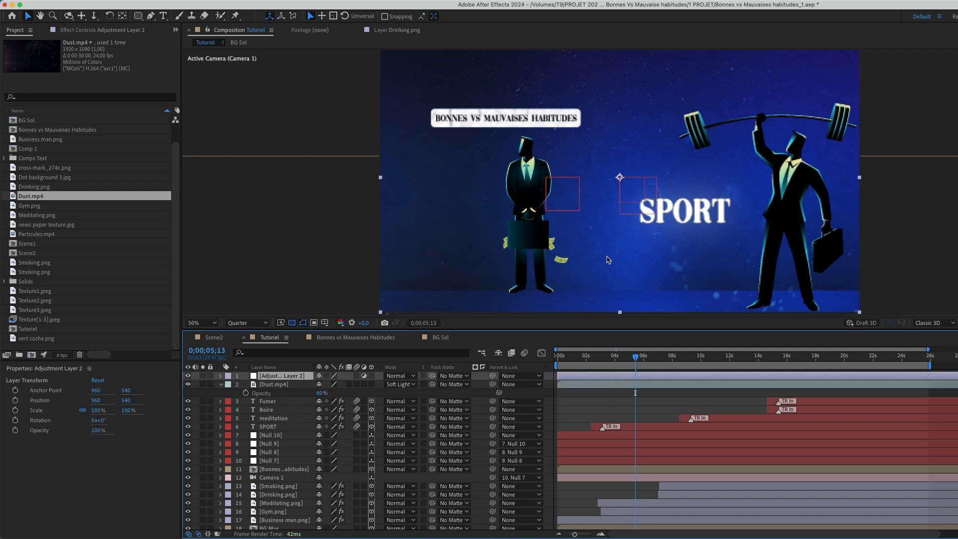
key("ctrl+space")
type("add grain")
left_click(585, 270)
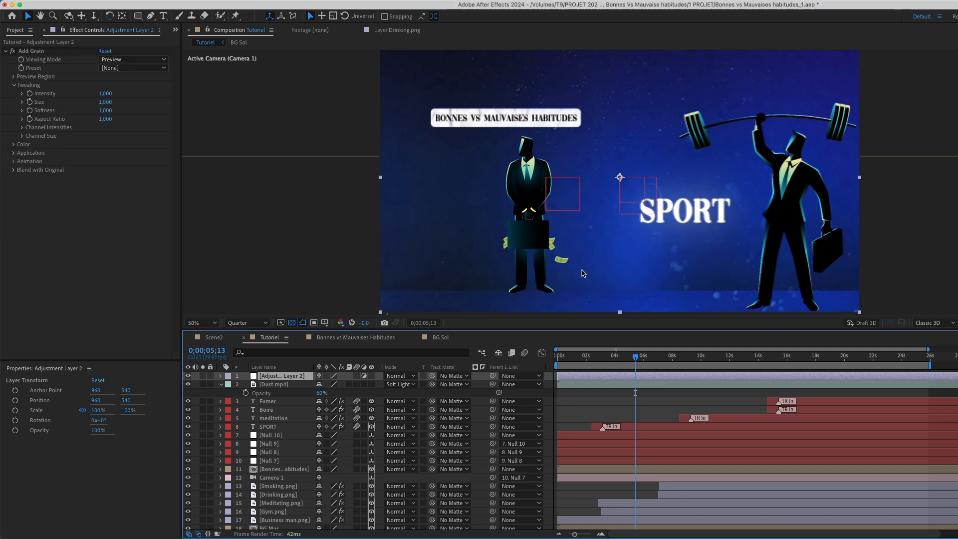
left_click(132, 67)
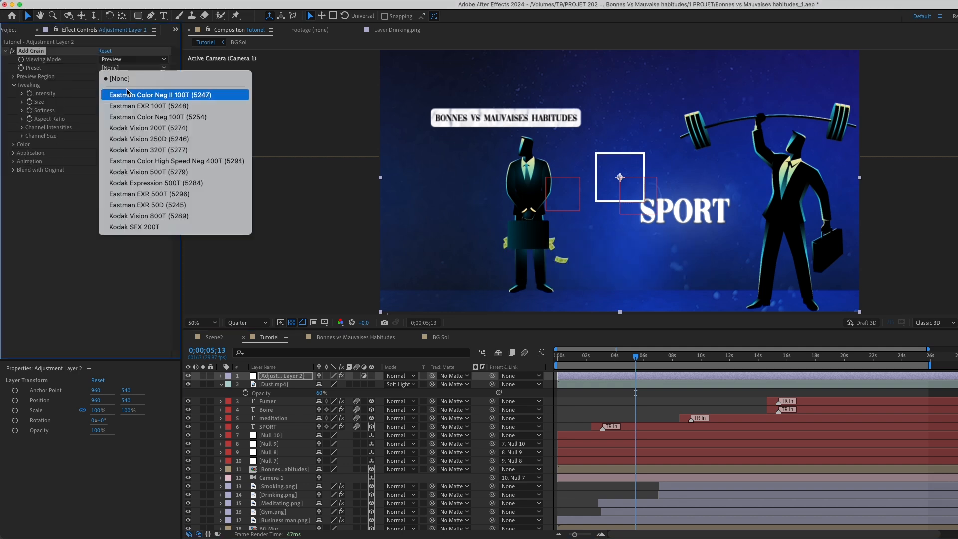
left_click(156, 129)
left_click(127, 60)
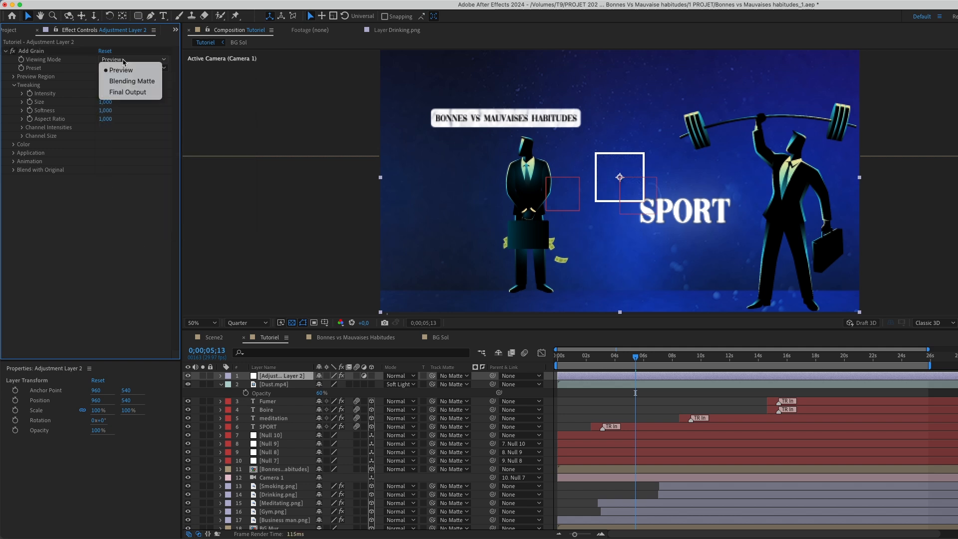
left_click(127, 91)
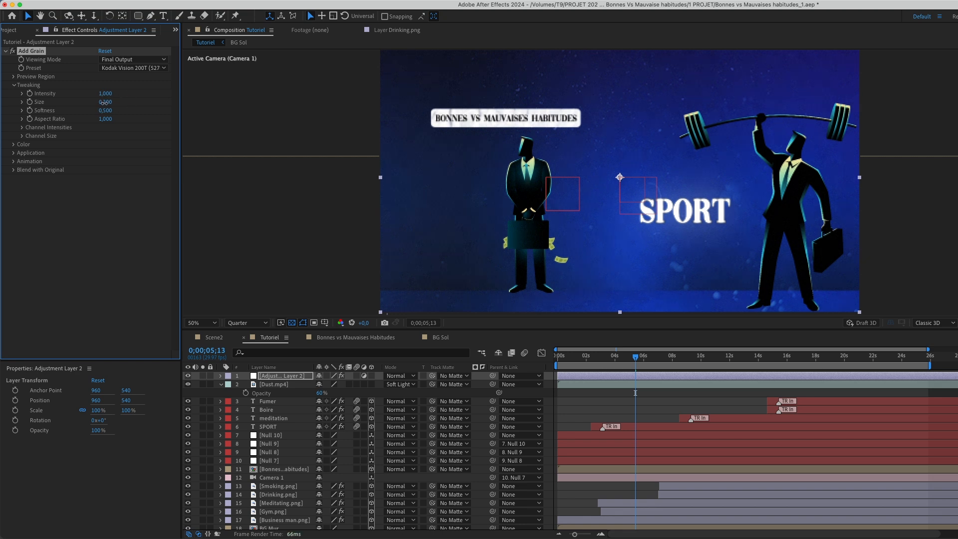
- Switch the composition preview resolution to Full and inspect the grain up close
scroll(631, 210, "up", 3)
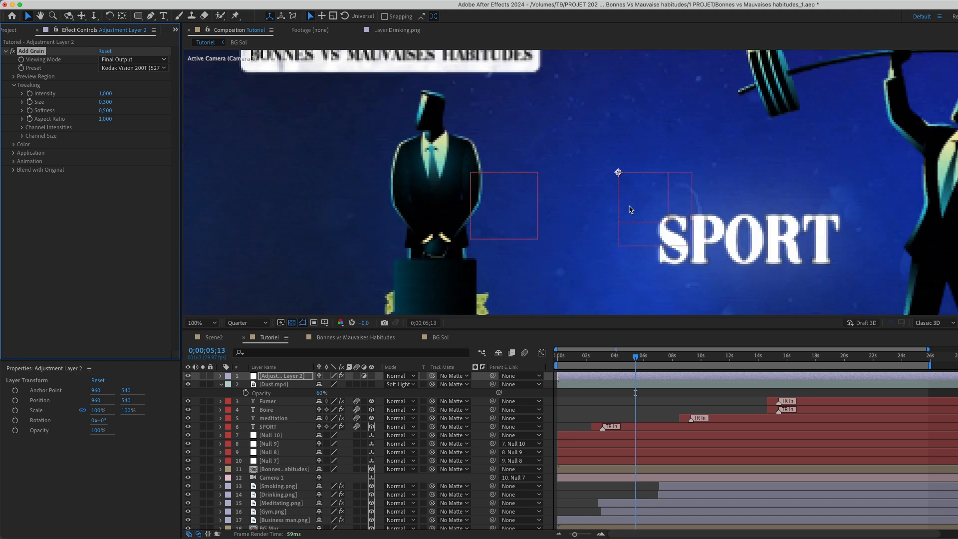
scroll(629, 208, "down", 3)
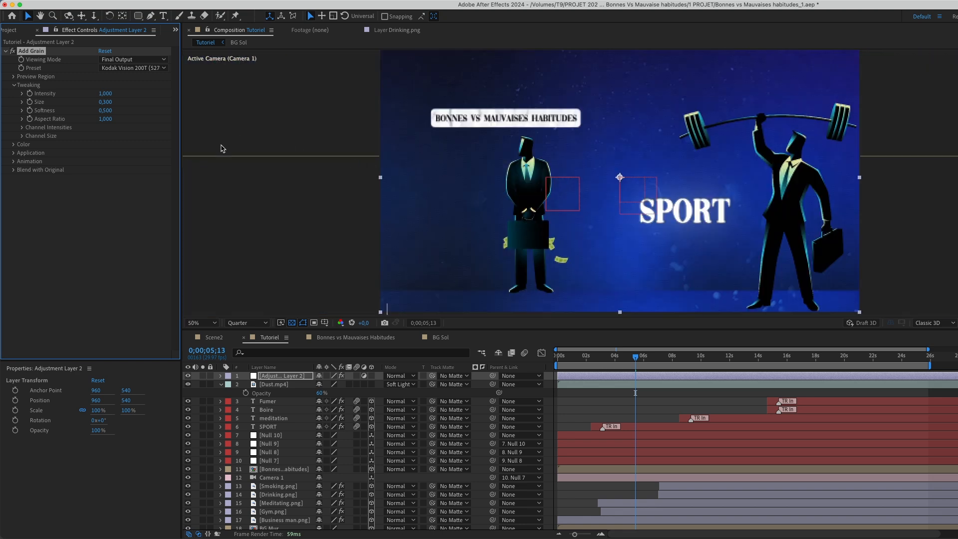
left_click(247, 323)
left_click(248, 349)
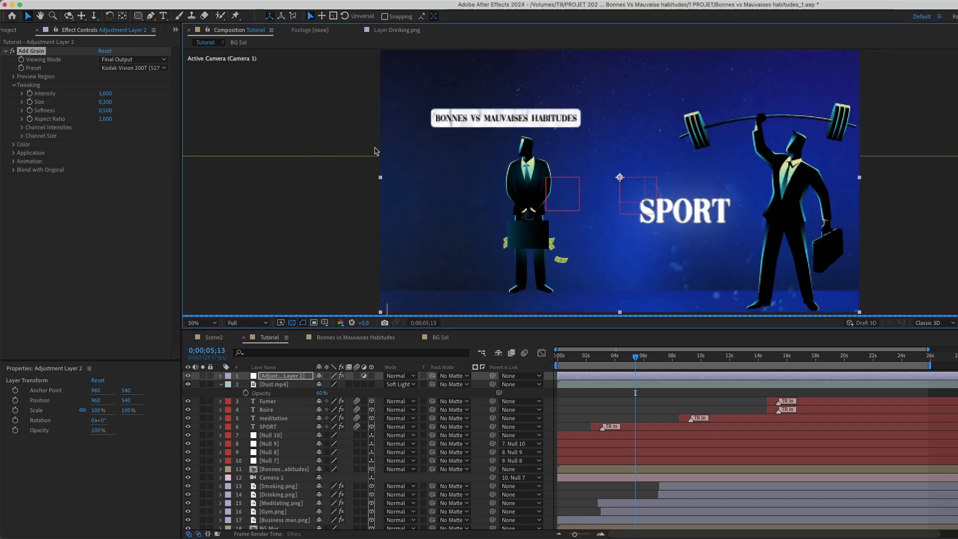
scroll(508, 184, "up", 2)
scroll(508, 184, "down", 2)
- Try an Add Grain intensity of 0.5, raise it to compare, and settle on 2.1
left_click(105, 93)
type("0,5")
key("Return")
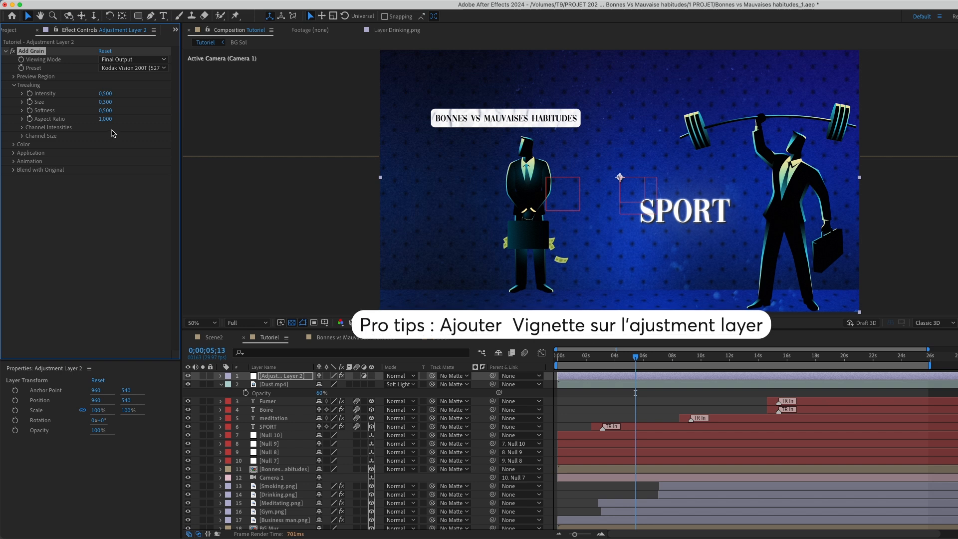
left_click_drag(102, 93, 112, 93)
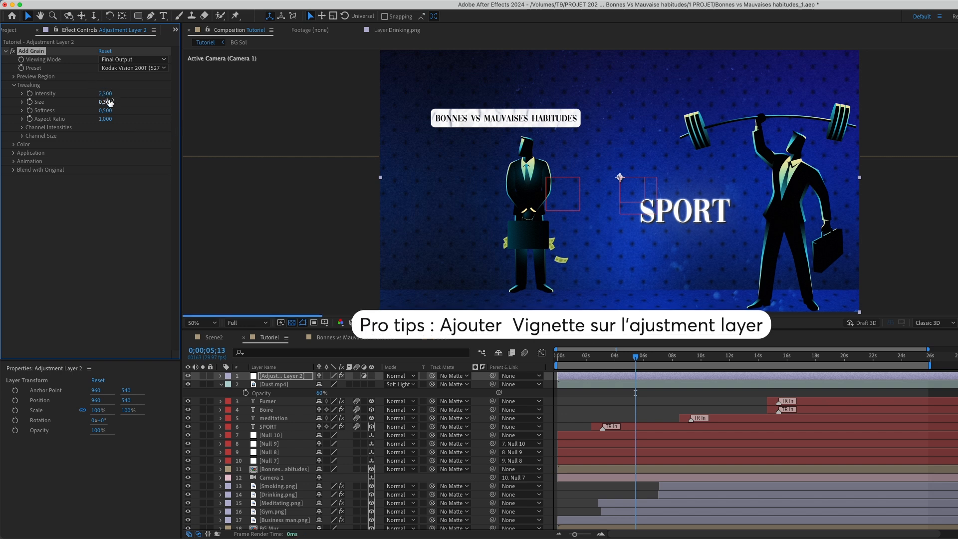
left_click(105, 94)
type("2,1")
key("Return")
left_click_drag(104, 86, 98, 83)
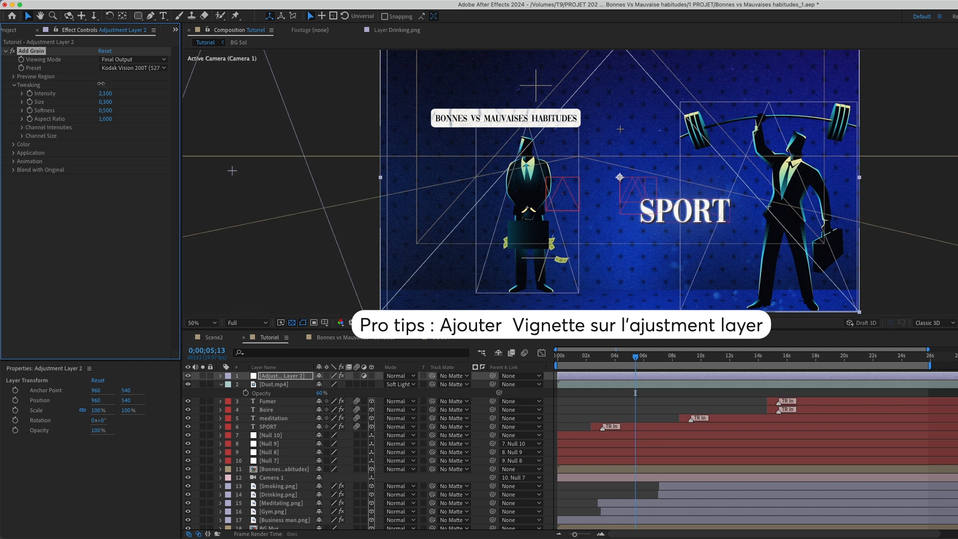